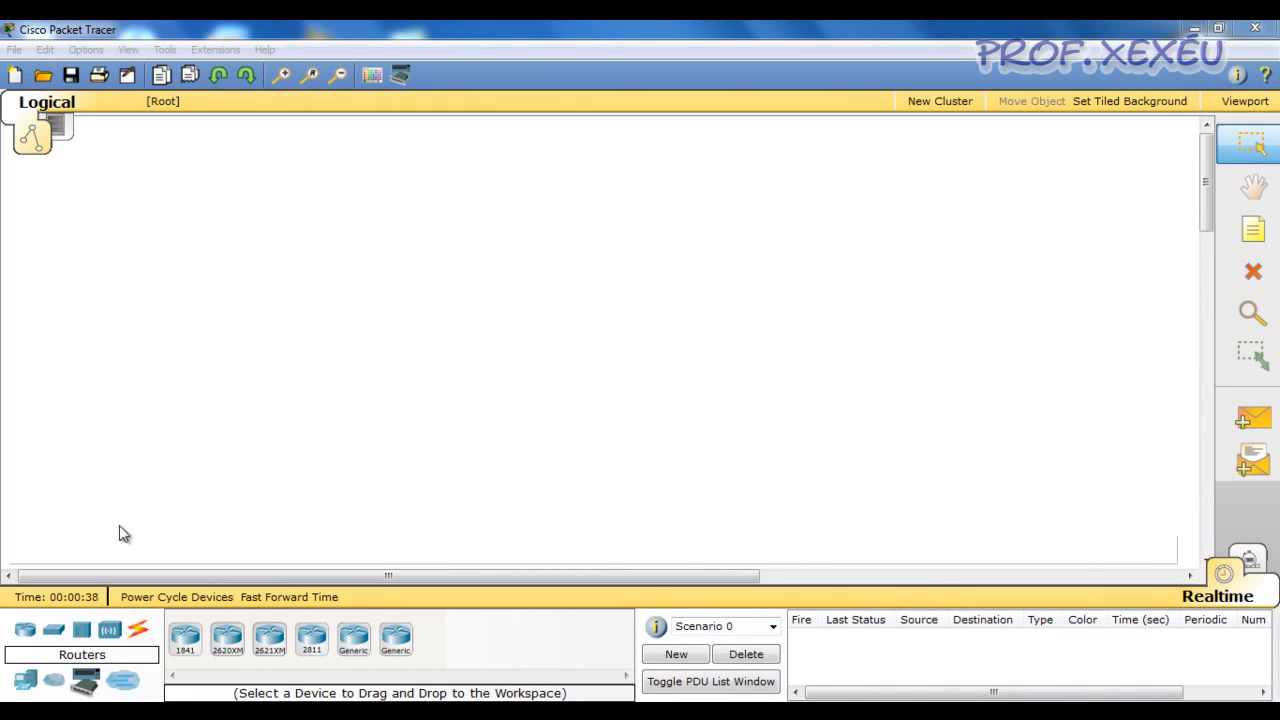
# Place a generic server in the empty workspace and a generic hub below and to its right
pyautogui.click(25, 684)
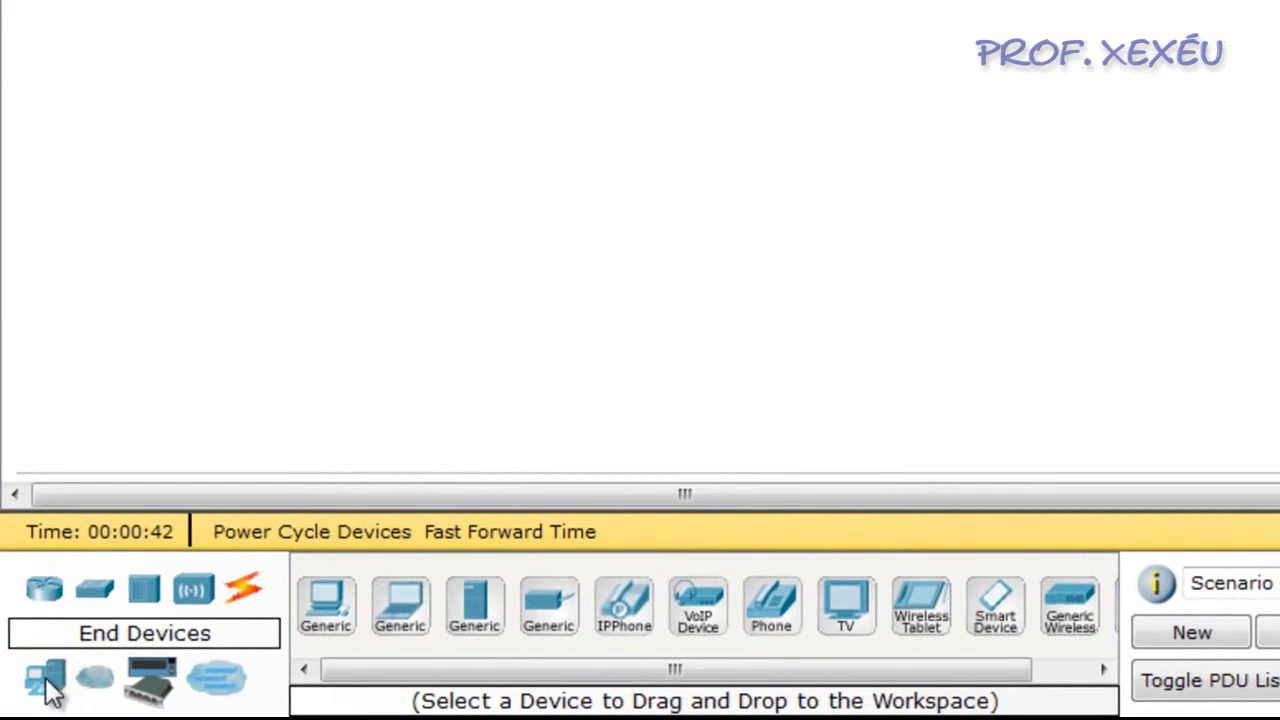
pyautogui.moveTo(483, 630); pyautogui.dragTo(180, 168)
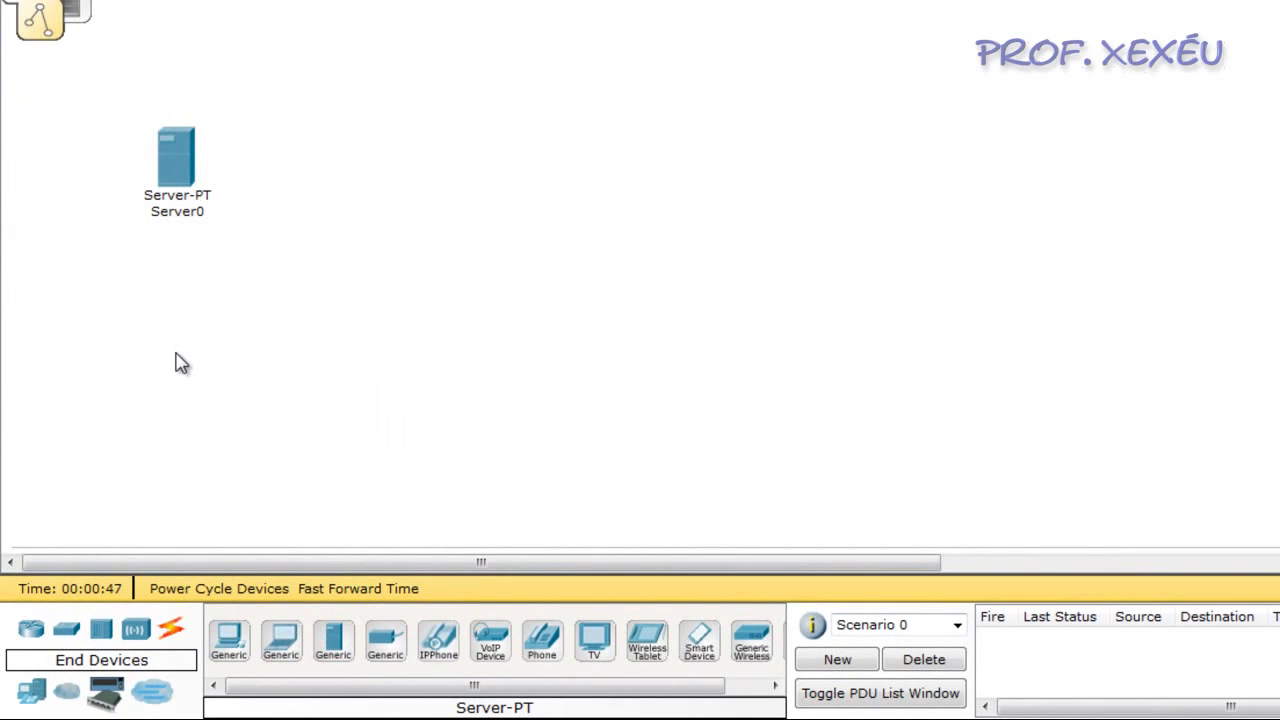
pyautogui.click(101, 628)
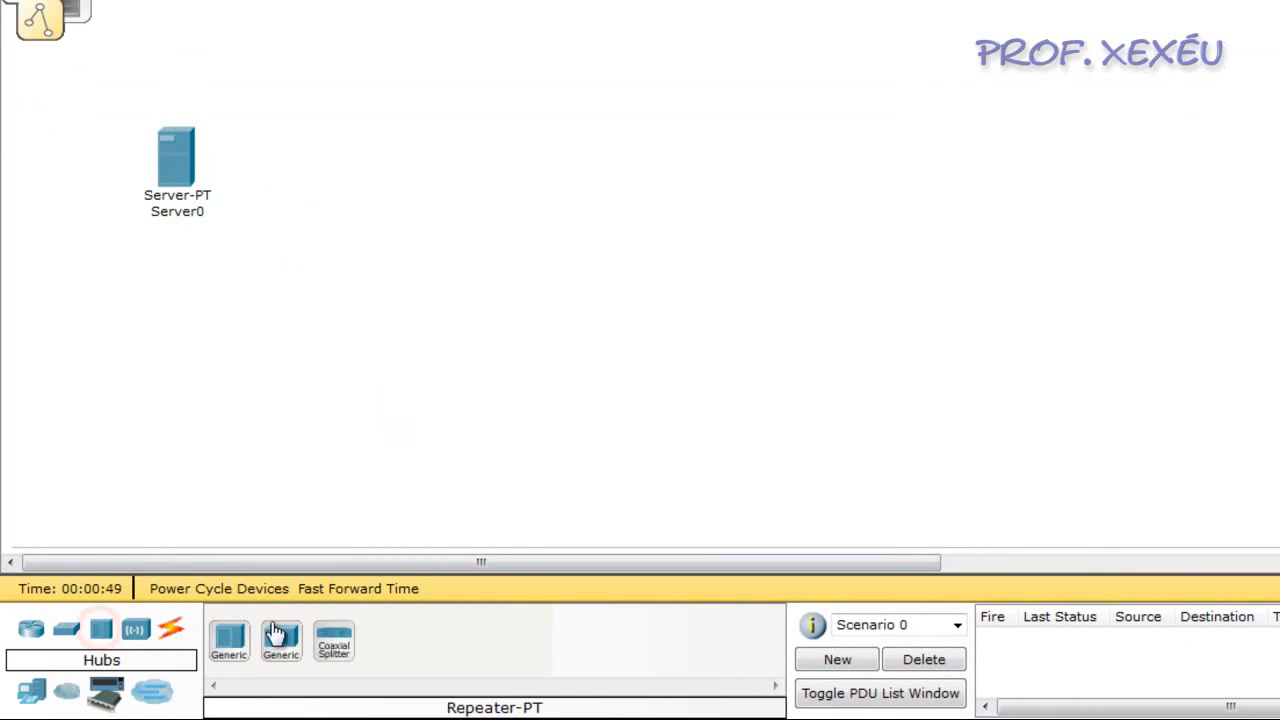
pyautogui.moveTo(226, 642); pyautogui.dragTo(322, 283)
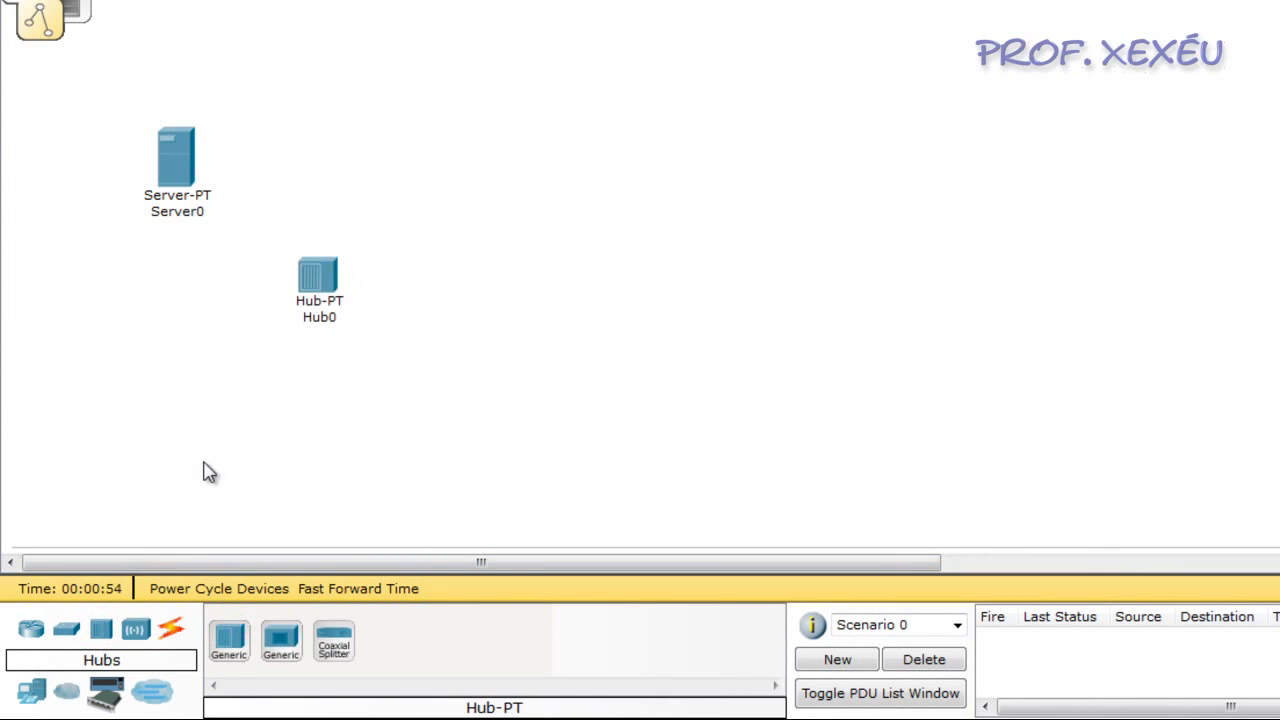
# Add four generic PCs around the hub, two below it and two to its right
pyautogui.click(32, 690)
pyautogui.moveTo(230, 655); pyautogui.dragTo(244, 408)
pyautogui.moveTo(240, 654); pyautogui.dragTo(376, 405)
pyautogui.moveTo(228, 640); pyautogui.dragTo(488, 306)
pyautogui.moveTo(228, 640); pyautogui.dragTo(447, 185)
# Shift the hub and the server slightly up and left to even out the layout
pyautogui.moveTo(337, 272)
pyautogui.mouseDown()
pyautogui.moveTo(310, 266)
pyautogui.moveTo(327, 257)
pyautogui.mouseUp()
pyautogui.click(123, 300)
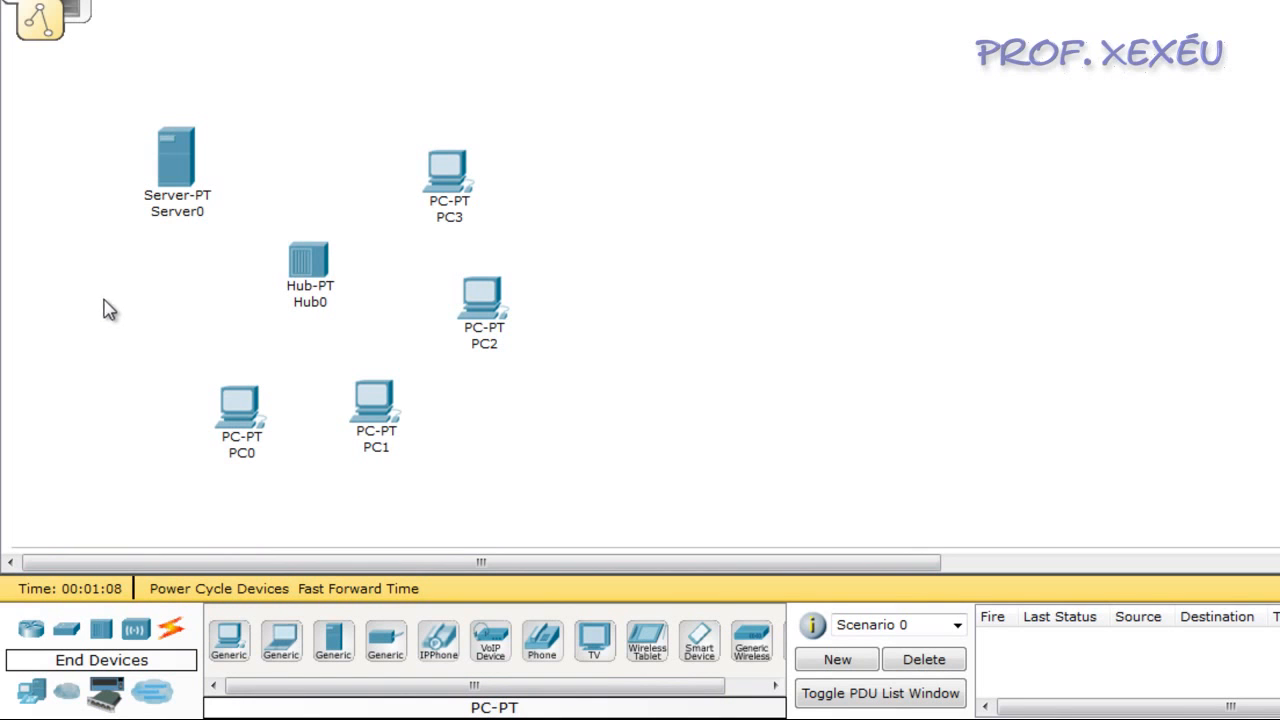
pyautogui.moveTo(183, 167); pyautogui.dragTo(171, 162)
pyautogui.click(136, 310)
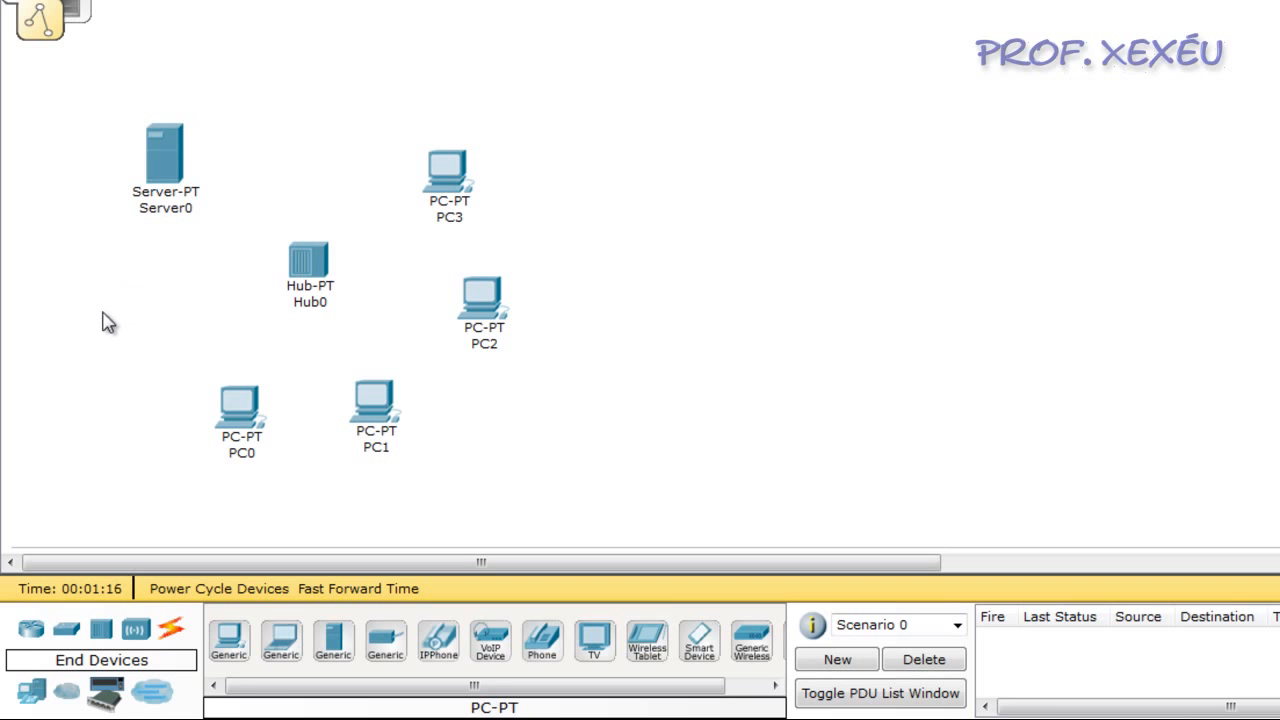
# Review the server's DHCP service configuration, then close its window
pyautogui.moveTo(168, 146)
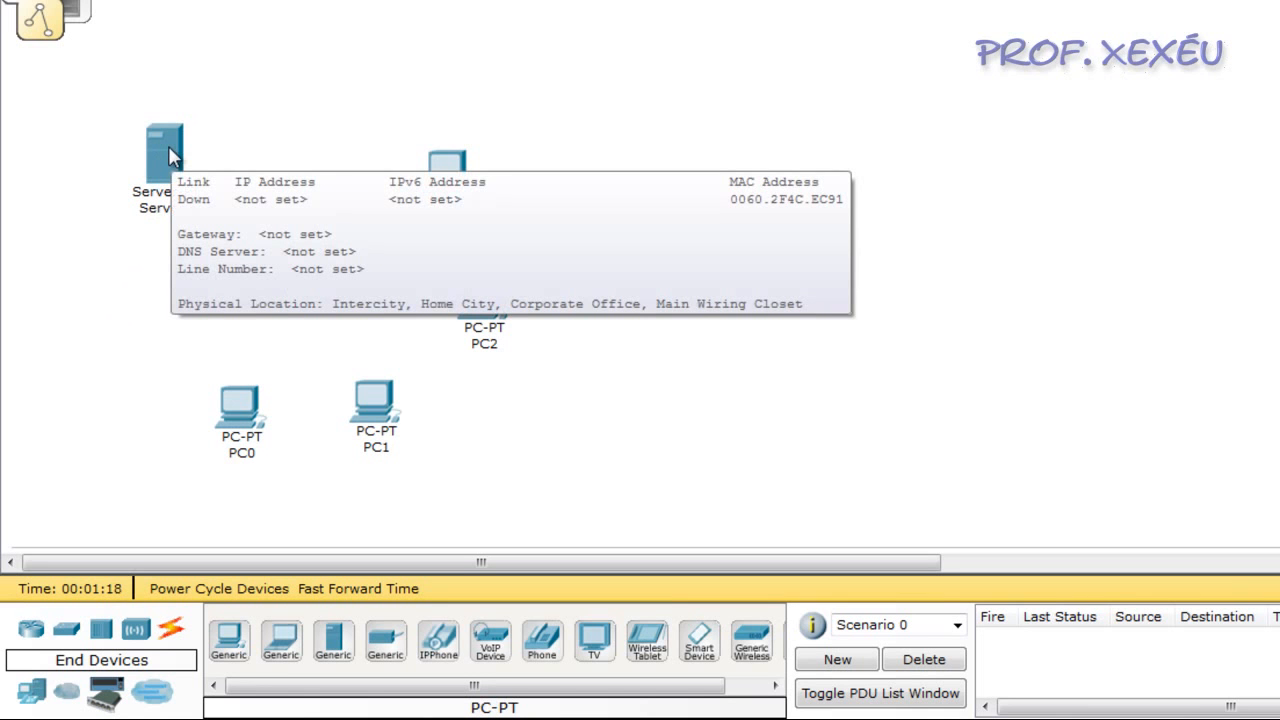
pyautogui.click(168, 148)
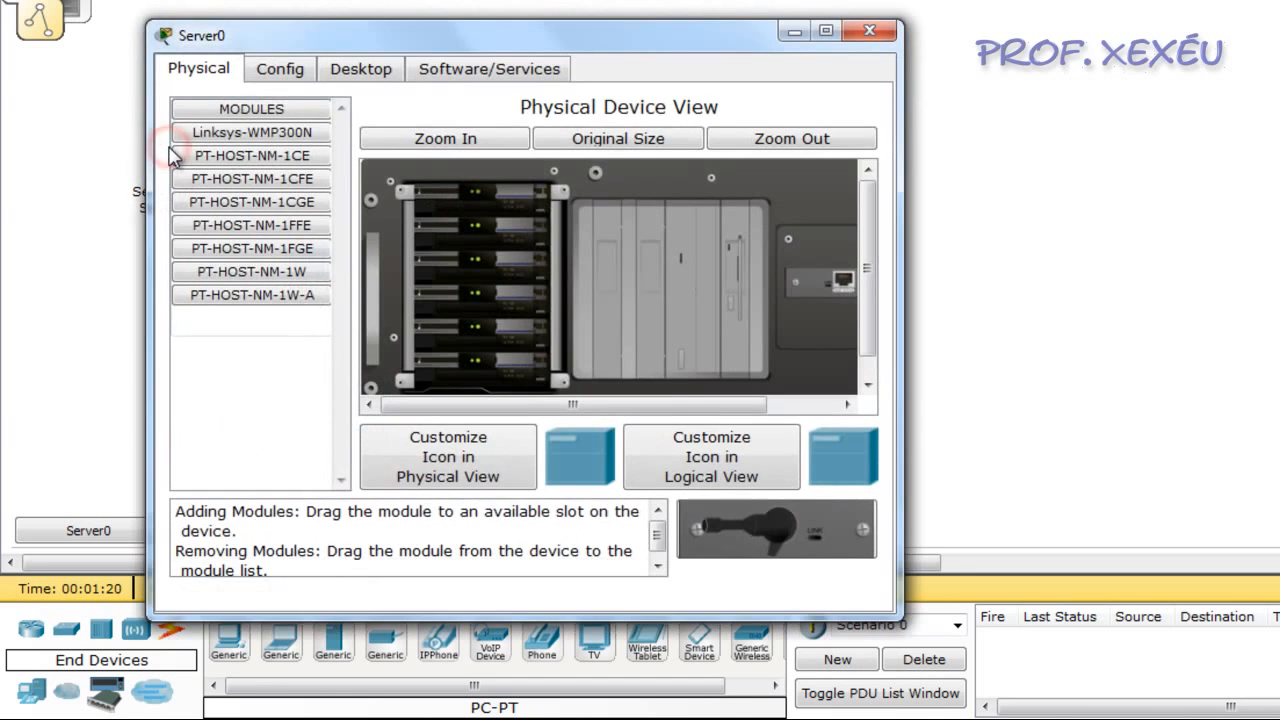
pyautogui.click(280, 70)
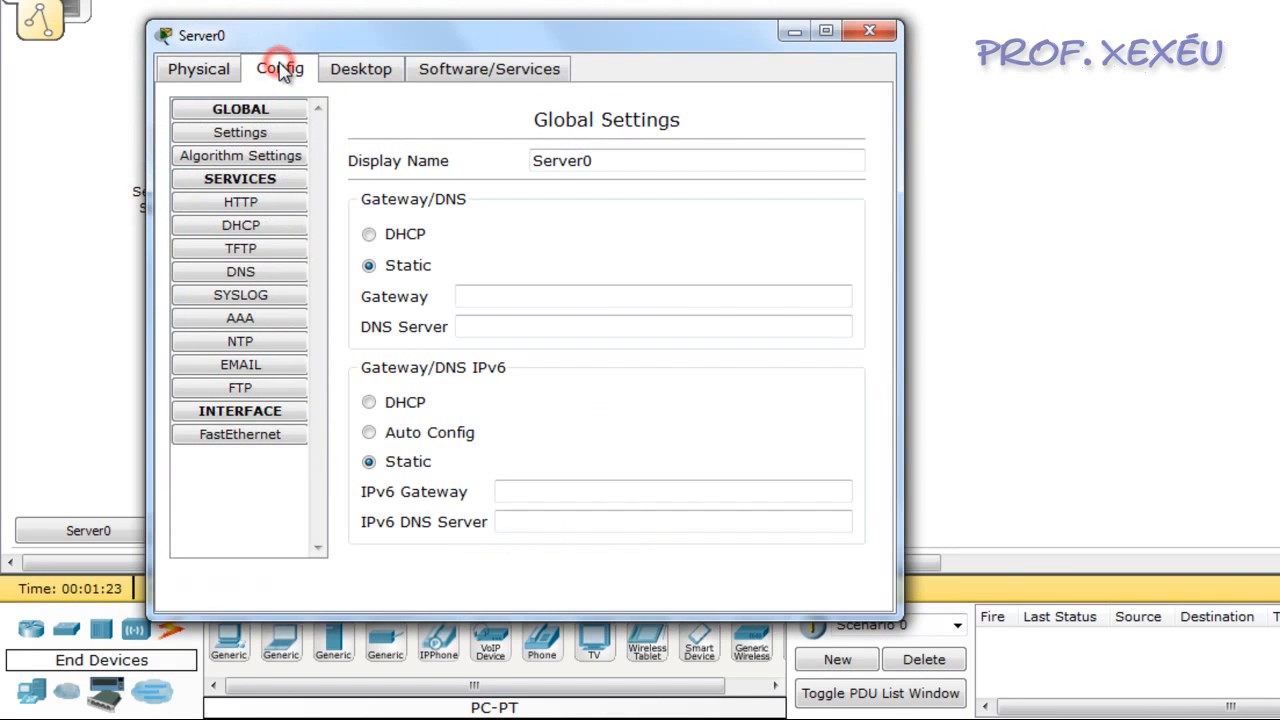
pyautogui.click(278, 229)
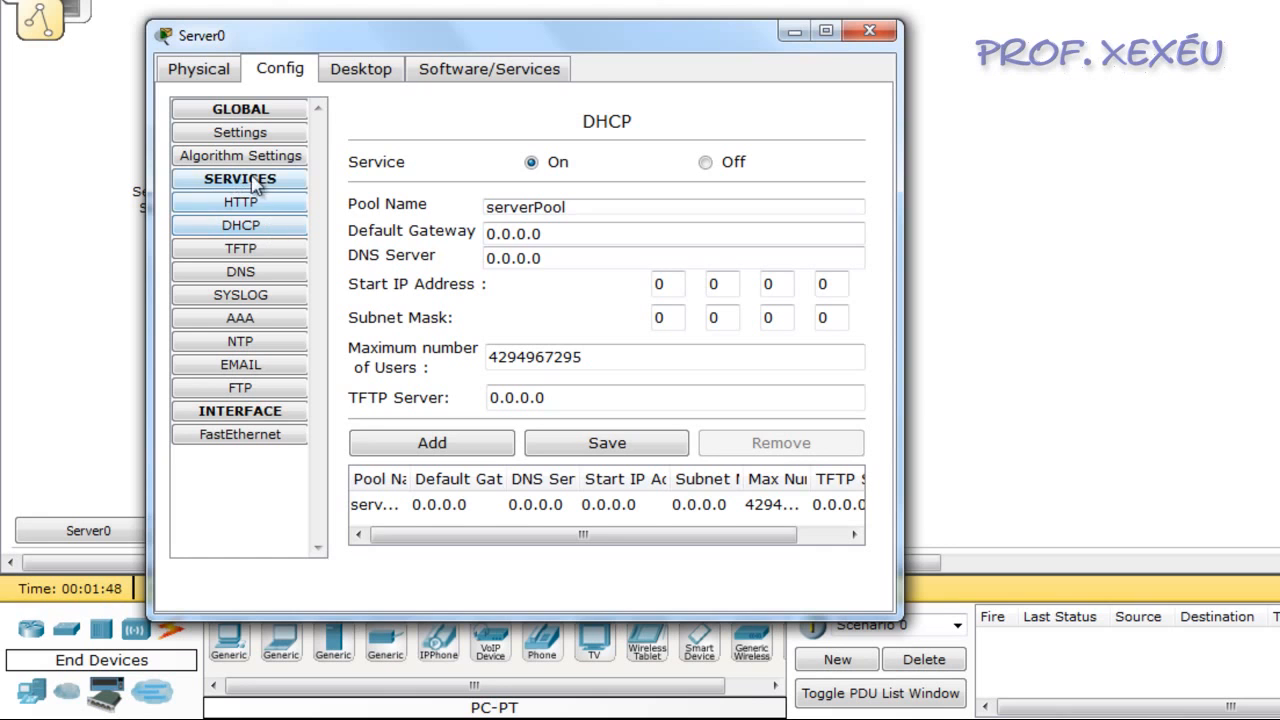
pyautogui.click(875, 31)
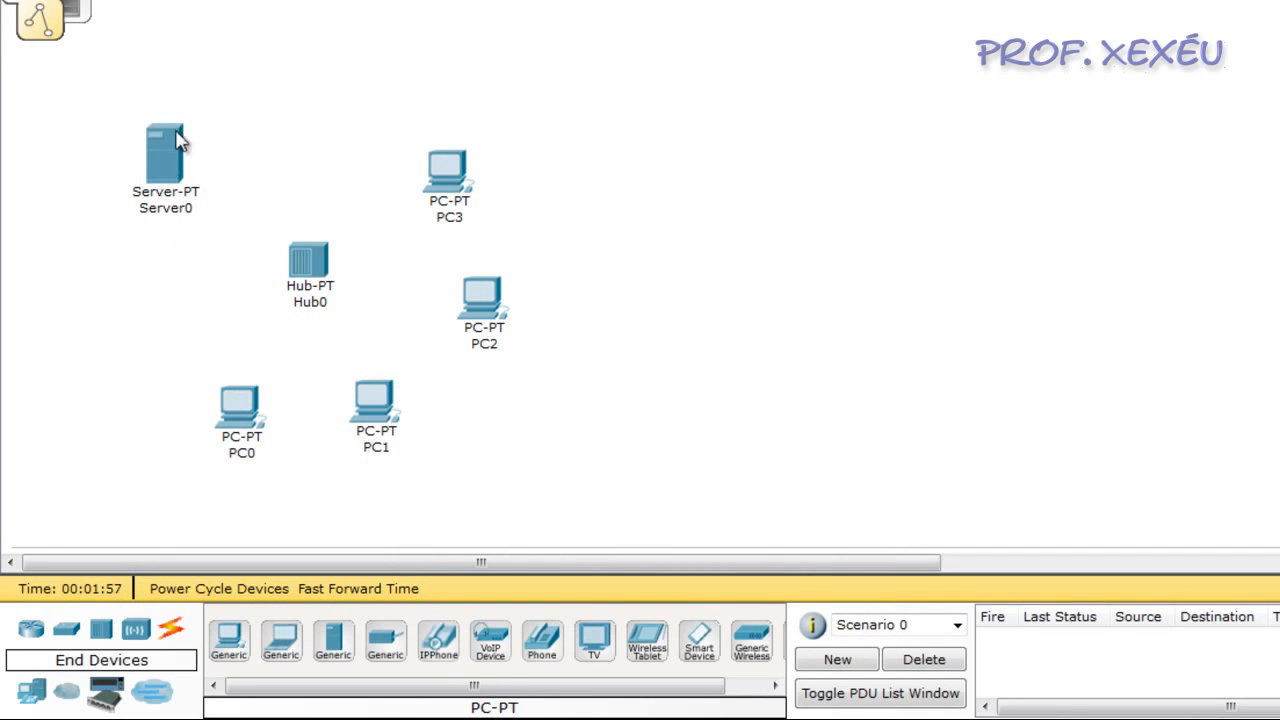
# Give the server the static IP address 192.168.100.1 with subnet mask 255.255.255.0
pyautogui.moveTo(165, 153)
pyautogui.click(80, 158)
pyautogui.click(168, 145)
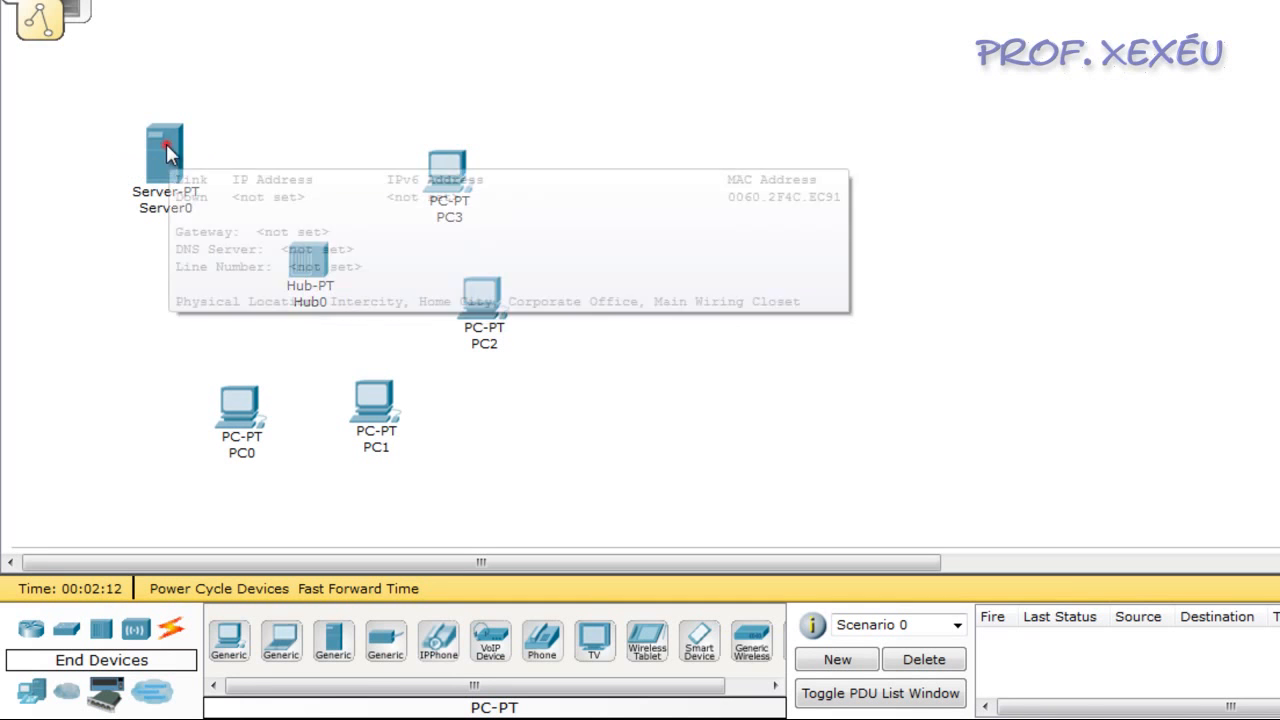
pyautogui.click(245, 0)
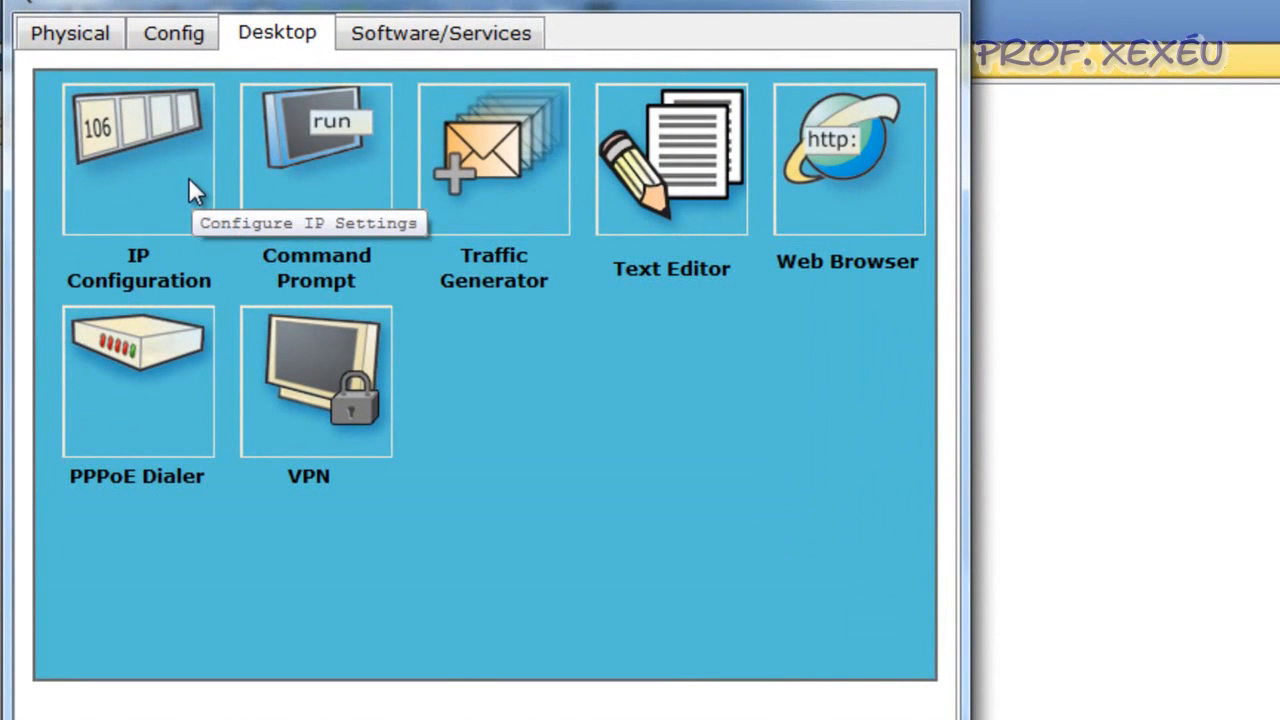
pyautogui.click(189, 182)
pyautogui.click(349, 313)
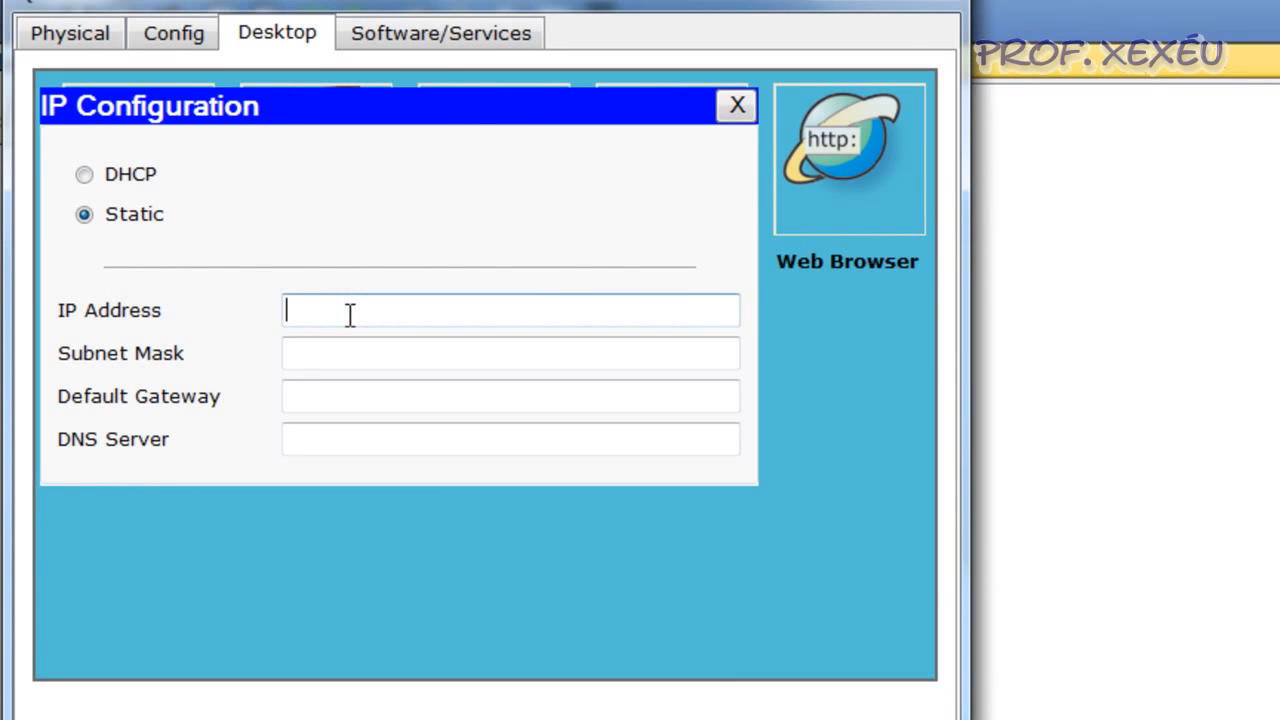
pyautogui.write('192.168.100.1')
pyautogui.press('Tab')
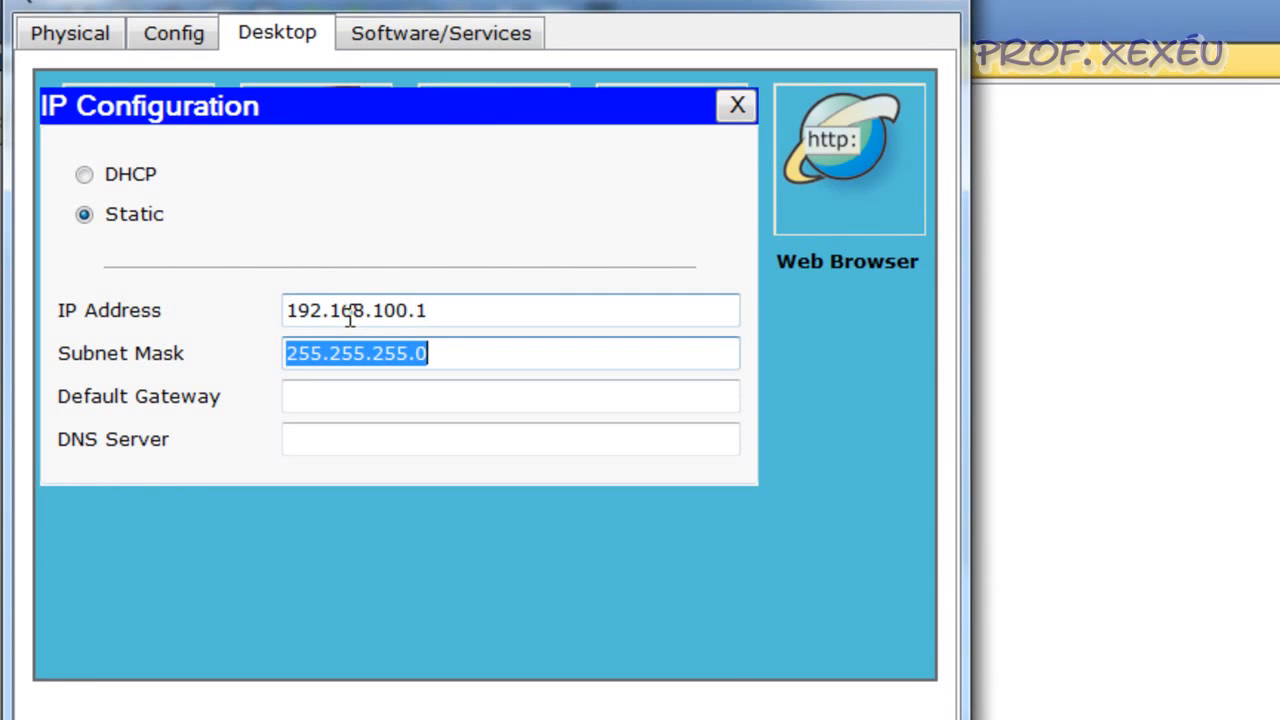
pyautogui.click(451, 309)
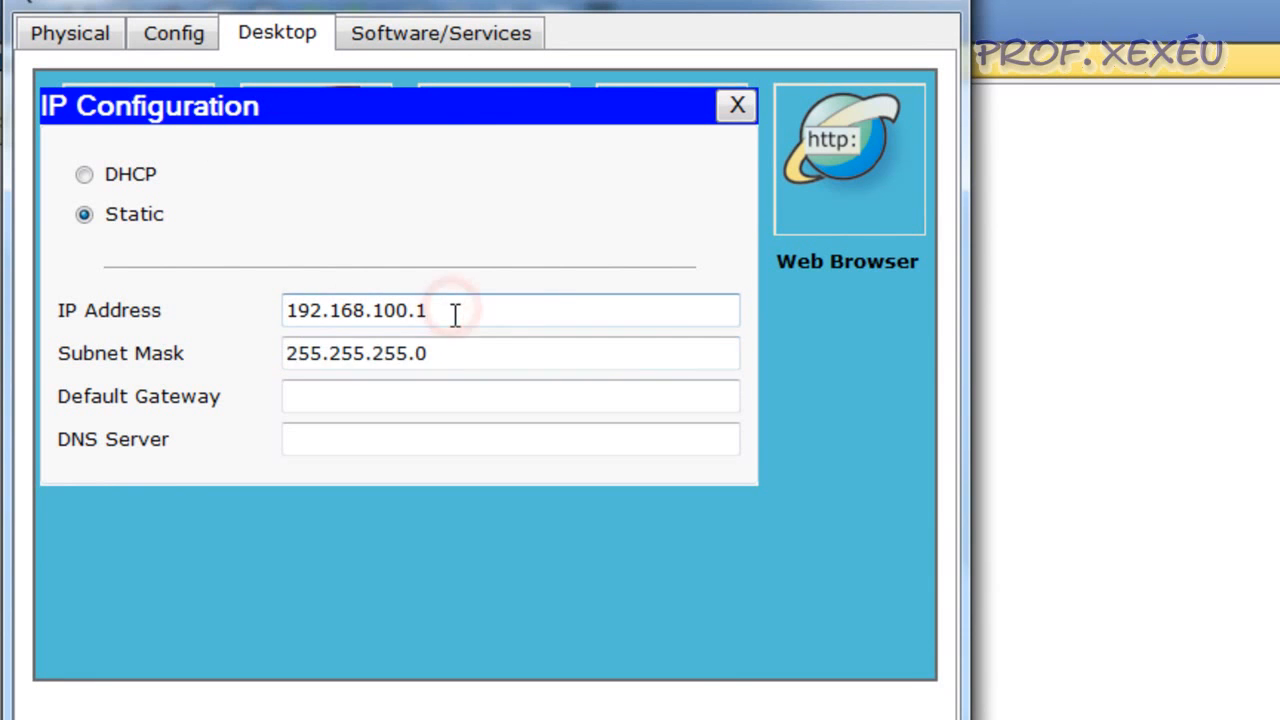
pyautogui.click(737, 107)
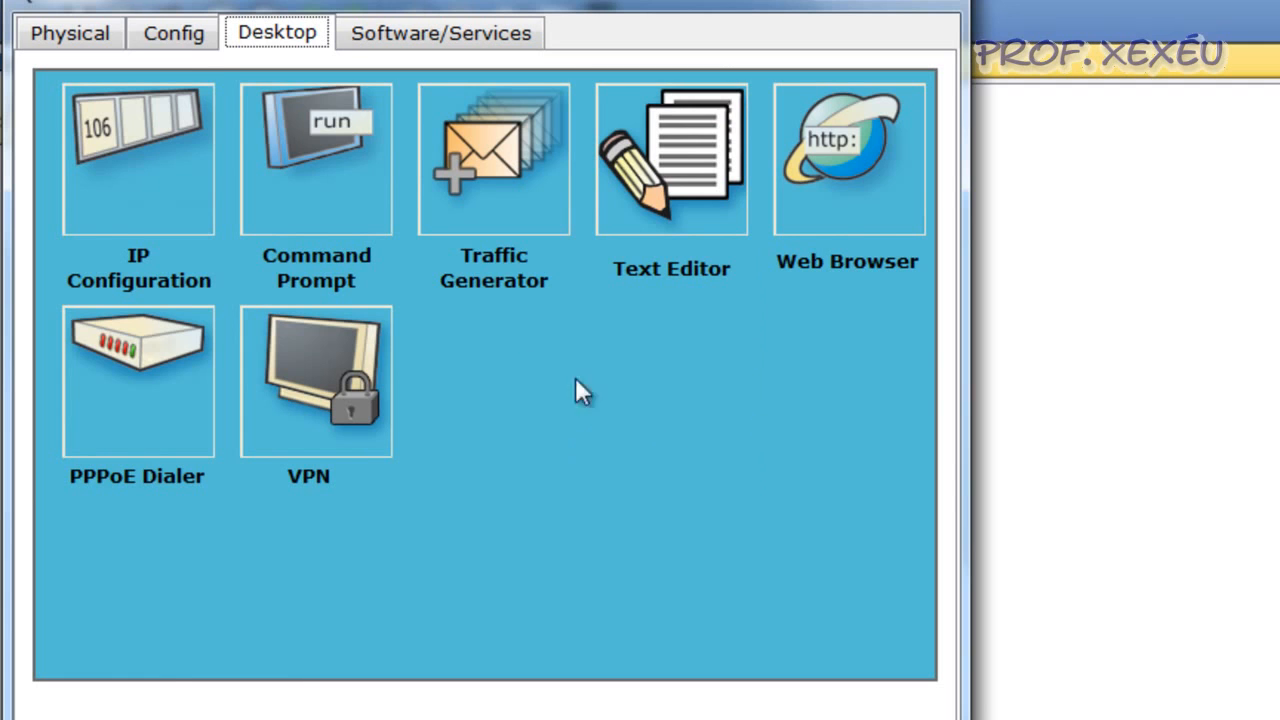
# Set the server's DHCP pool to start at 192.168.100.20 with at most 20 users, and save it
pyautogui.click(176, 33)
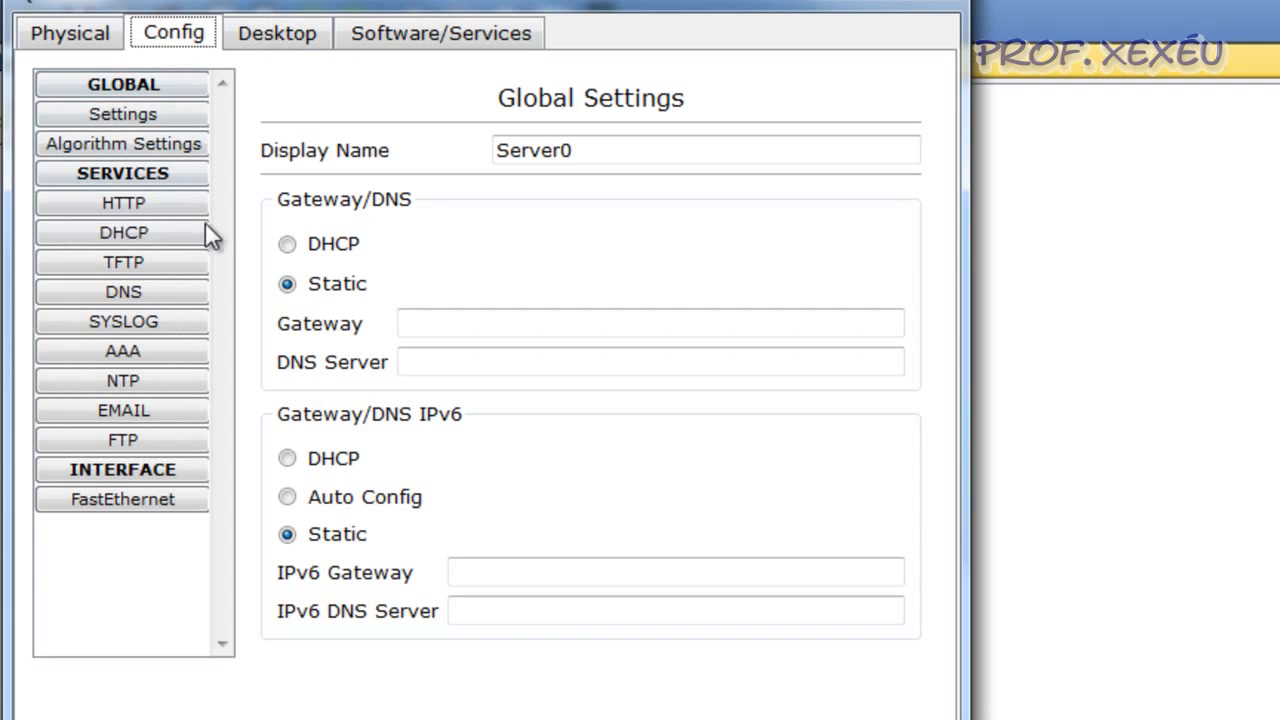
pyautogui.click(171, 232)
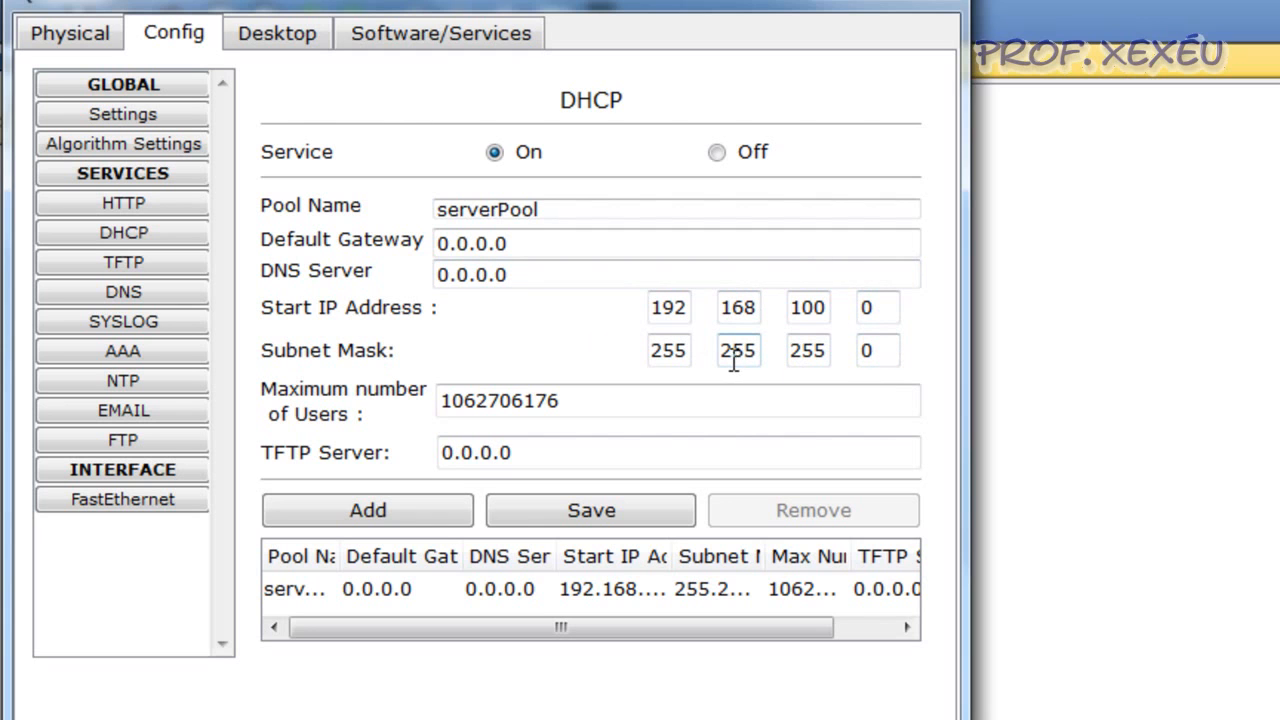
pyautogui.doubleClick(873, 308)
pyautogui.write('2')
pyautogui.moveTo(603, 403); pyautogui.dragTo(443, 414)
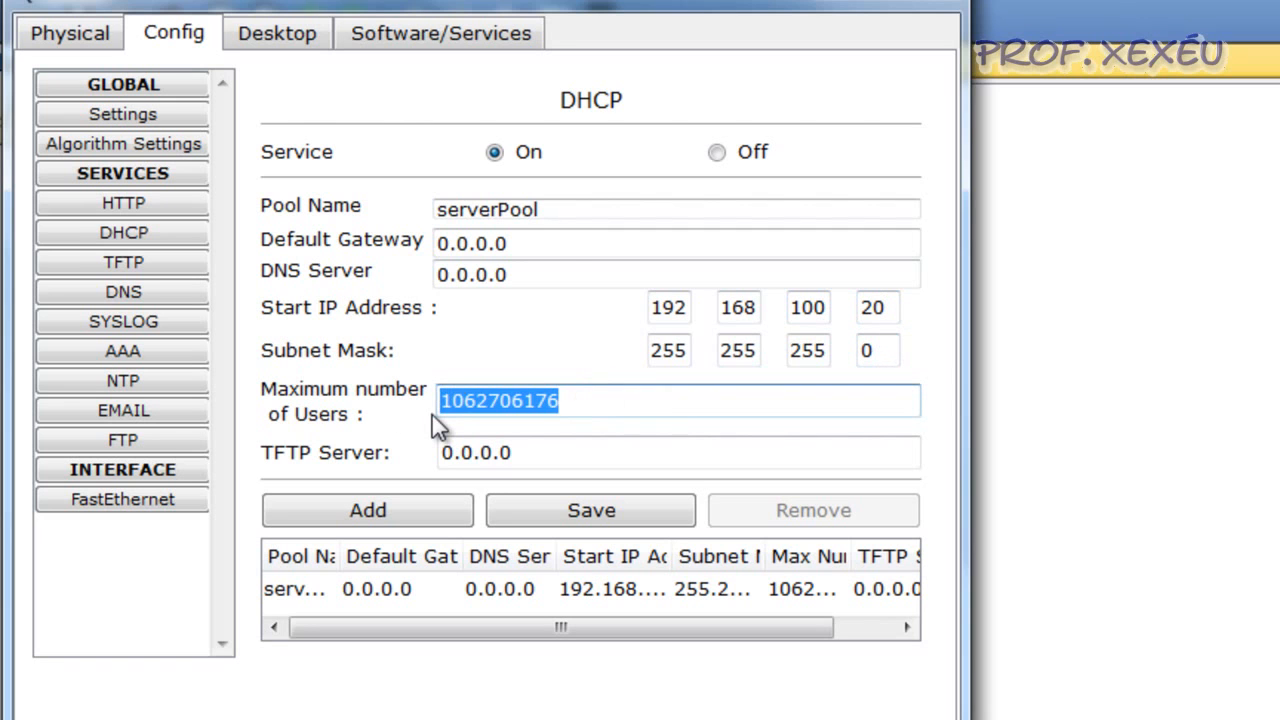
pyautogui.write('20')
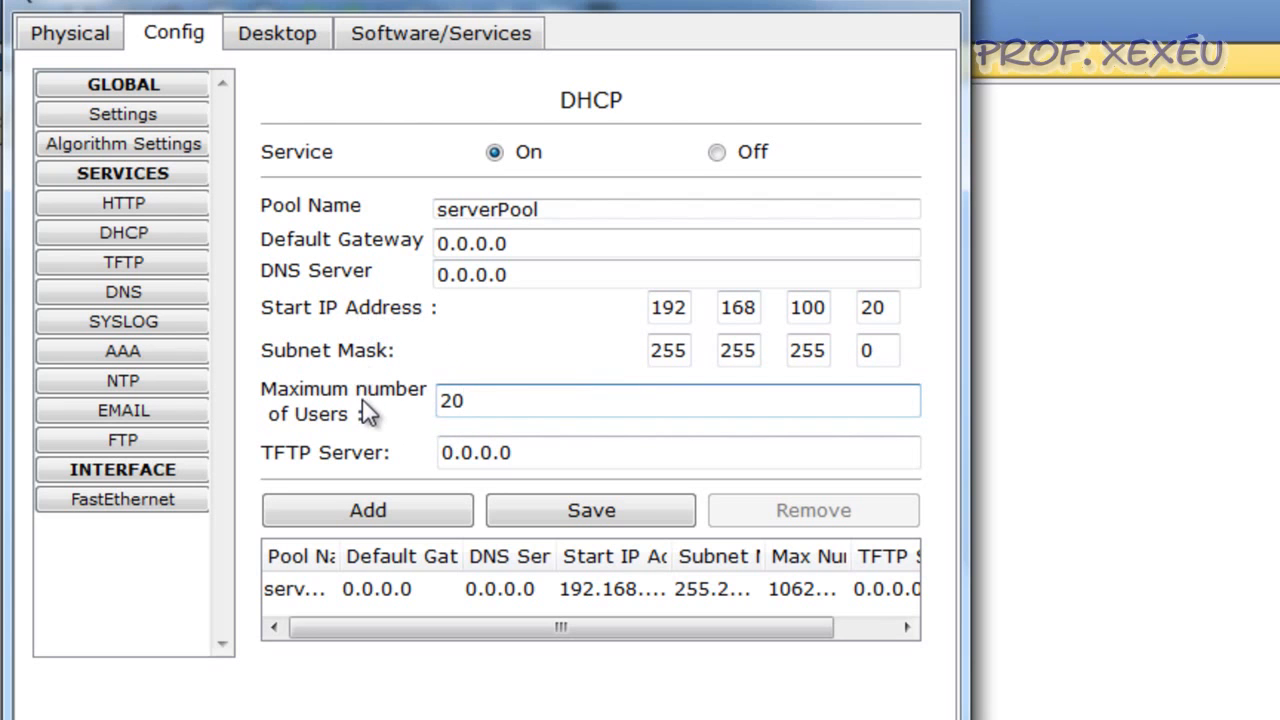
pyautogui.click(584, 515)
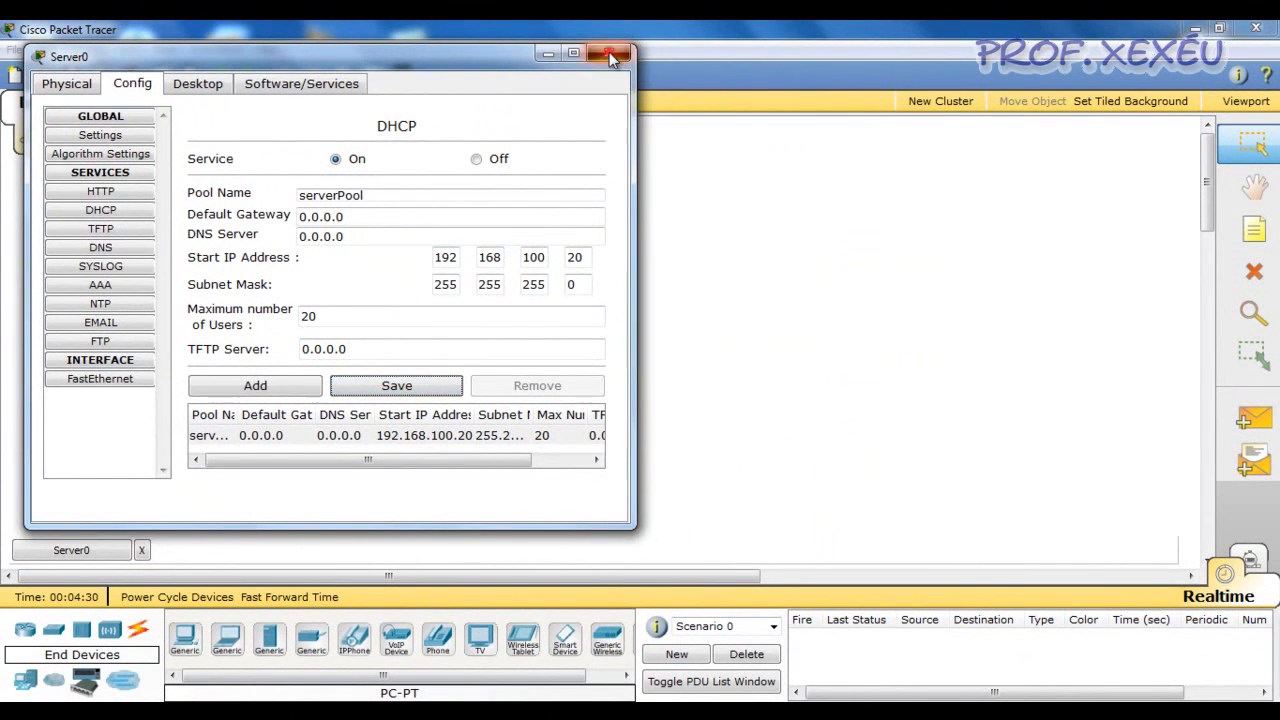
pyautogui.click(609, 52)
# Connect the server's FastEthernet port to Port 0 of the hub with a copper straight-through cable
pyautogui.click(138, 629)
pyautogui.click(270, 640)
pyautogui.click(135, 250)
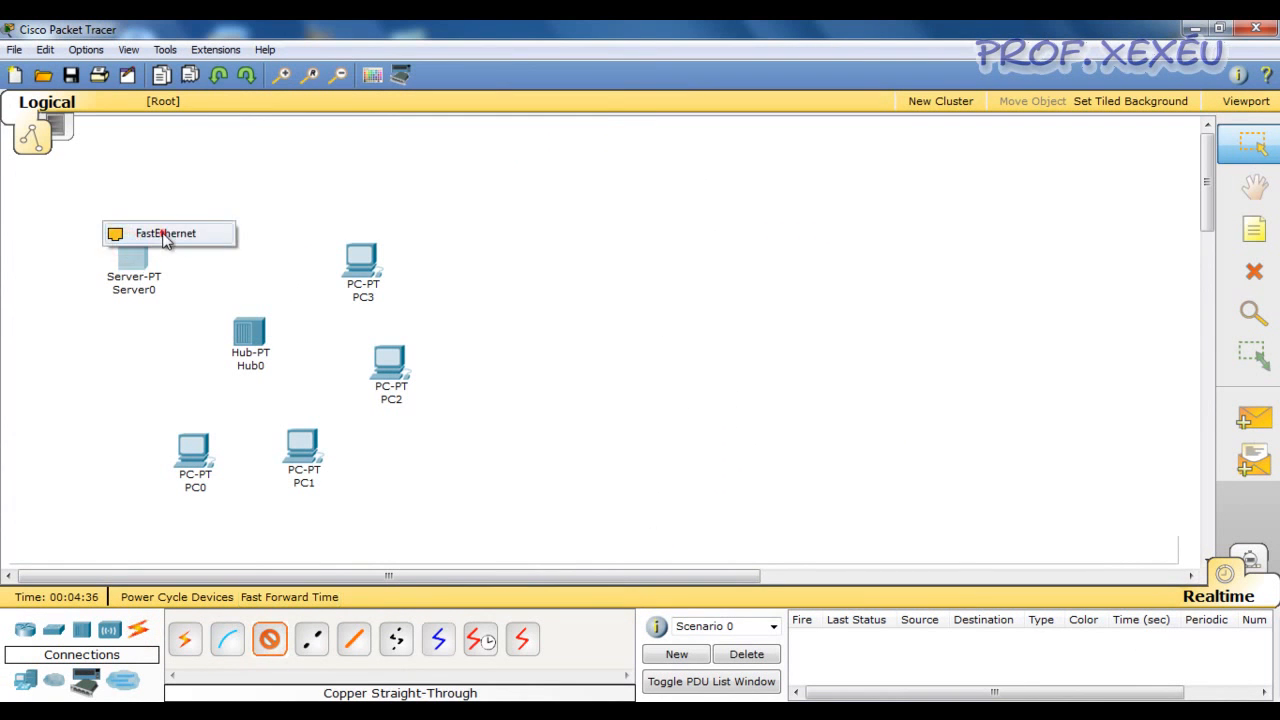
pyautogui.click(166, 236)
pyautogui.click(245, 325)
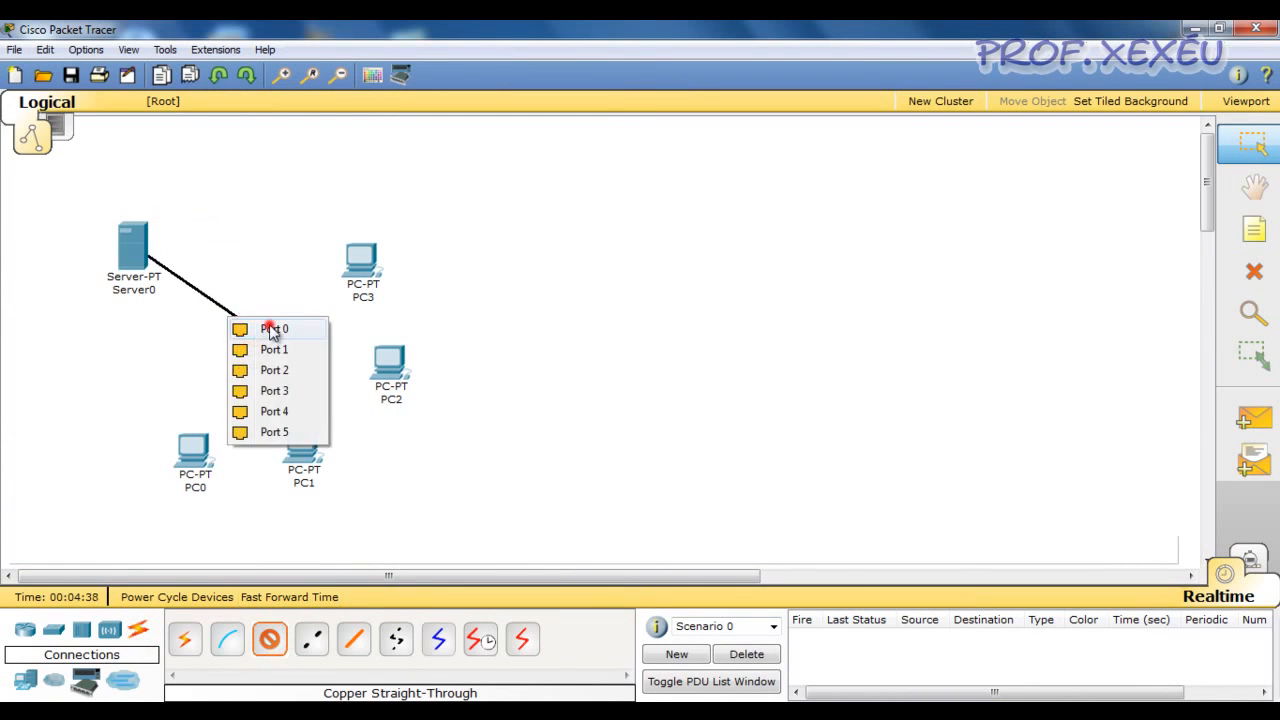
pyautogui.click(273, 330)
# Link PC0, PC1, PC2 and PC3 to the hub using the automatically chosen connection type
pyautogui.click(186, 640)
pyautogui.click(194, 452)
pyautogui.click(250, 334)
pyautogui.click(186, 640)
pyautogui.click(300, 437)
pyautogui.click(249, 333)
pyautogui.click(186, 640)
pyautogui.click(389, 364)
pyautogui.click(250, 334)
pyautogui.click(186, 640)
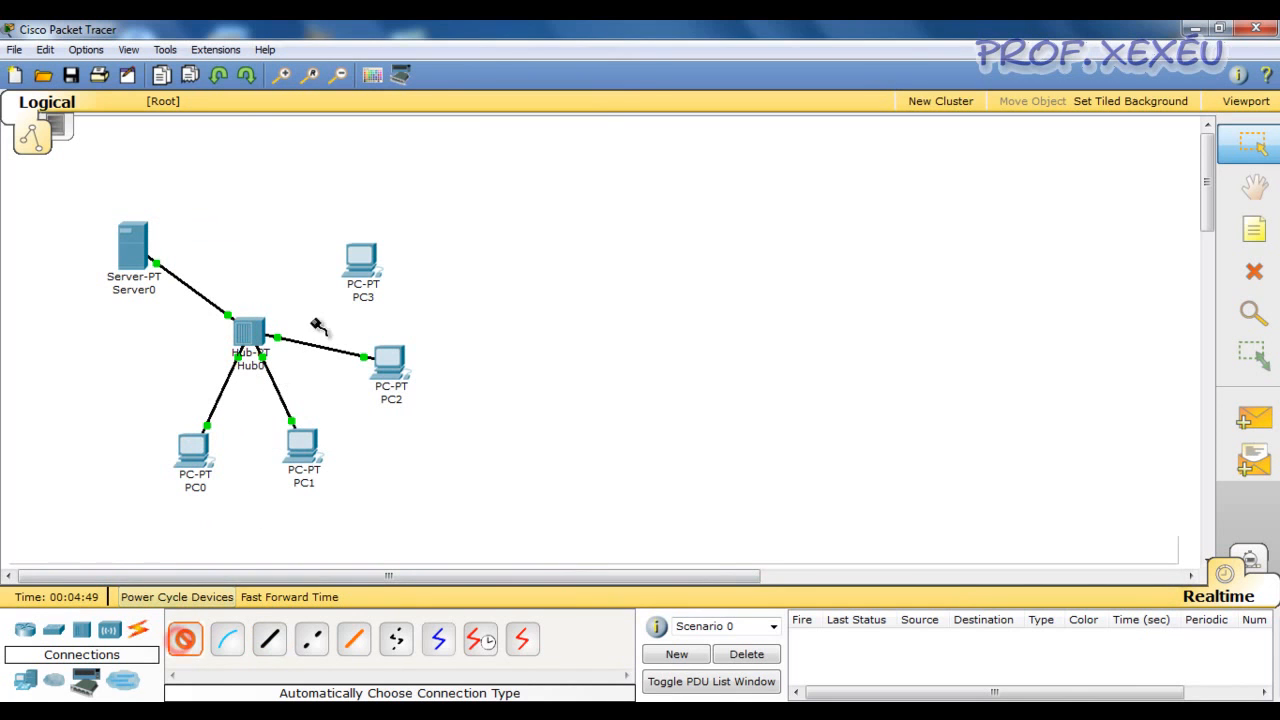
pyautogui.click(361, 260)
pyautogui.click(248, 333)
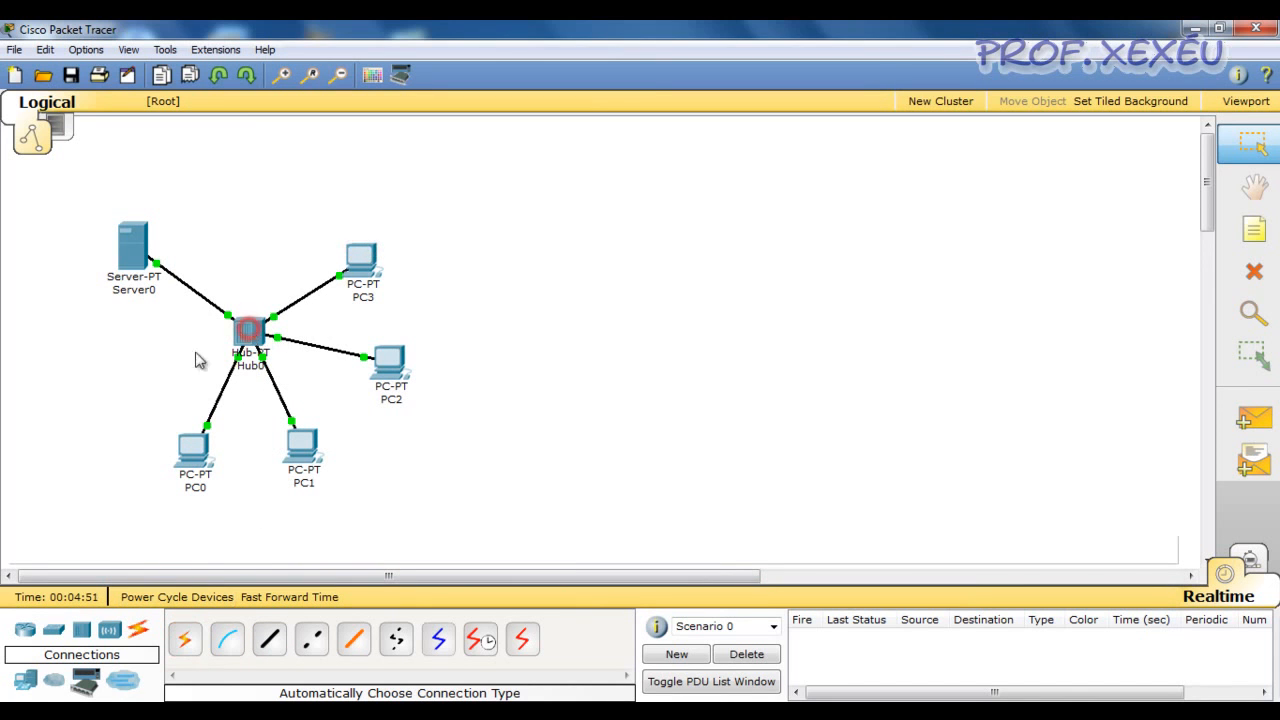
# Move PC0 up and left and PC1 slightly up and left to tidy the cabled layout
pyautogui.moveTo(190, 443); pyautogui.dragTo(148, 403)
pyautogui.moveTo(304, 440); pyautogui.dragTo(287, 420)
pyautogui.click(226, 512)
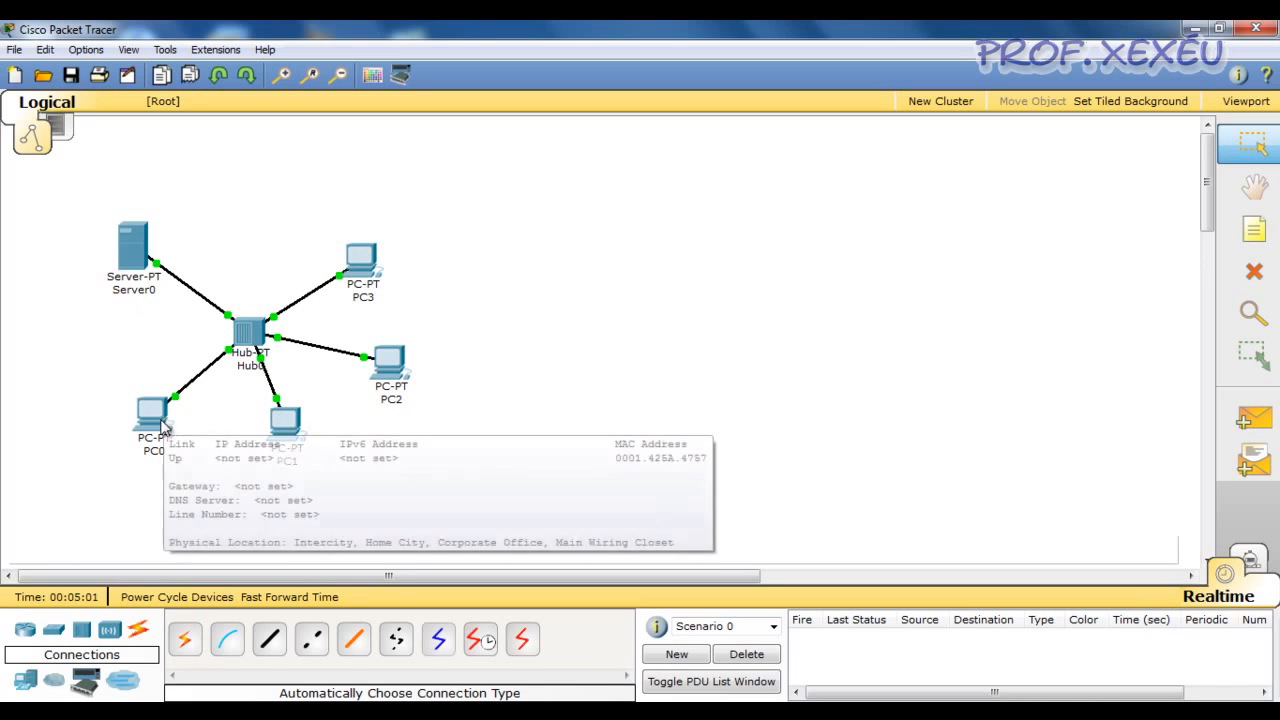
# Inspect the IP address details of the PCs and the server in the workspace
pyautogui.moveTo(414, 302)
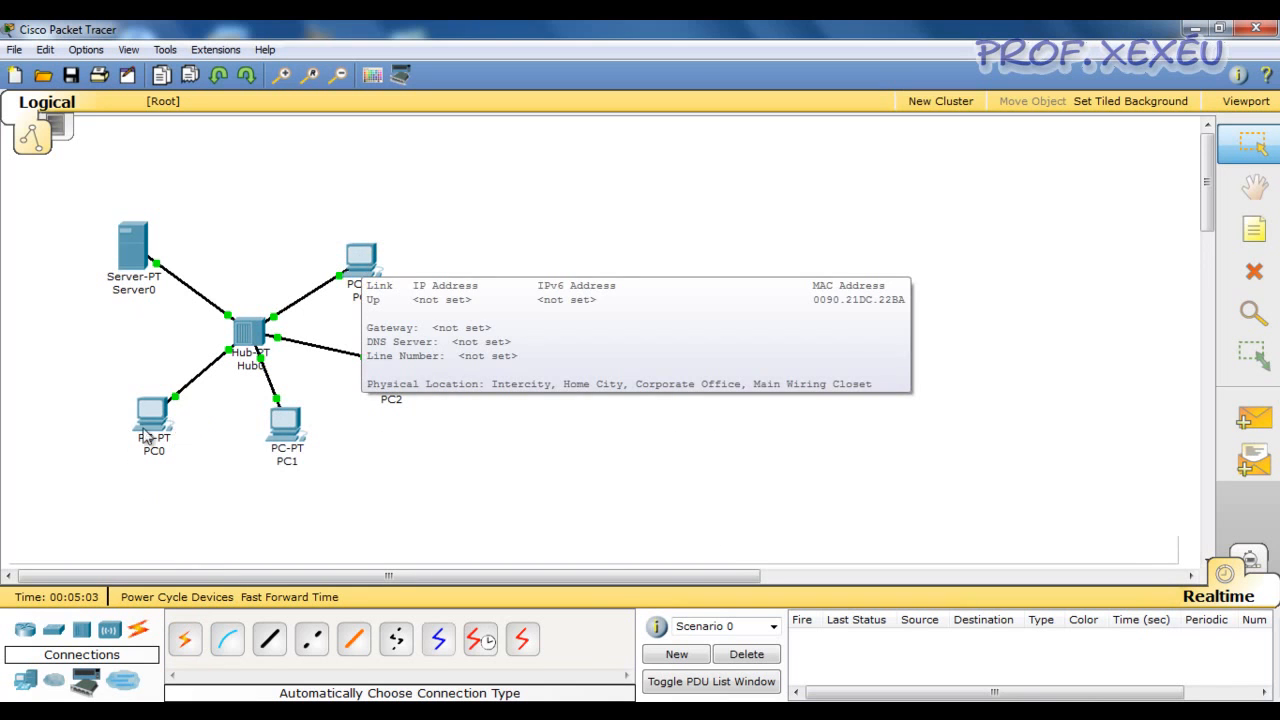
pyautogui.moveTo(153, 422)
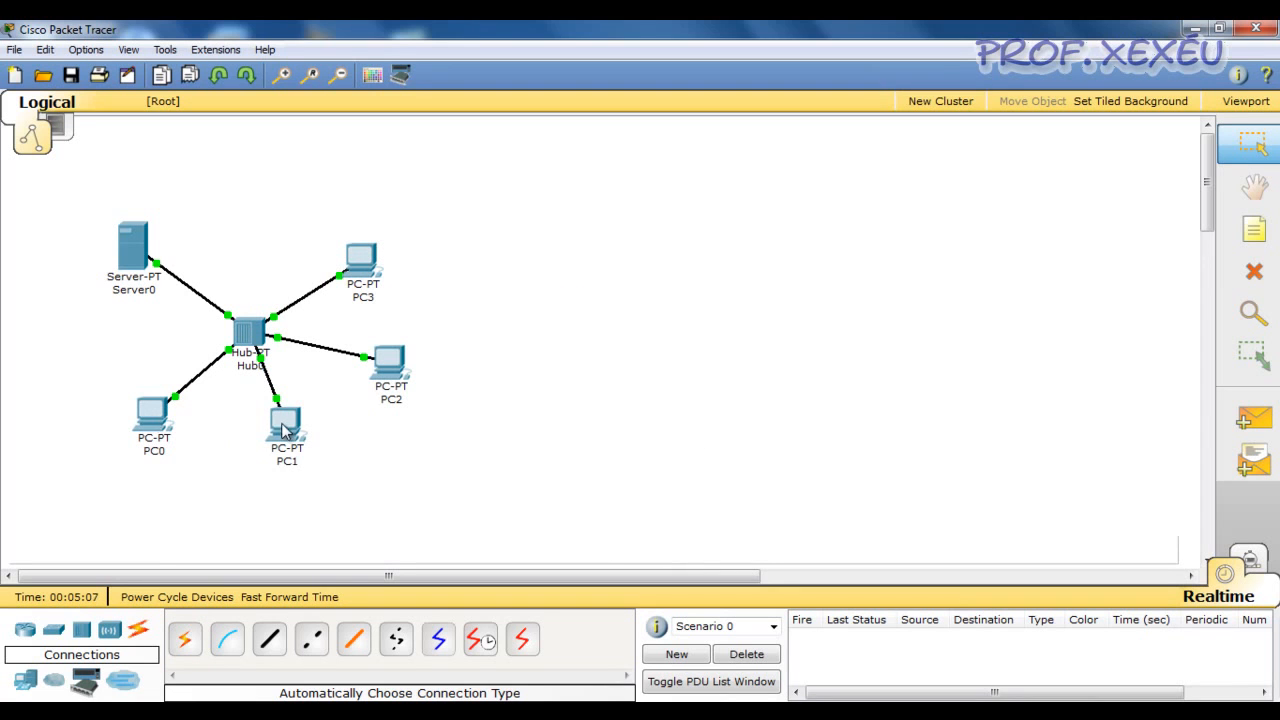
pyautogui.moveTo(285, 423)
pyautogui.moveTo(136, 199)
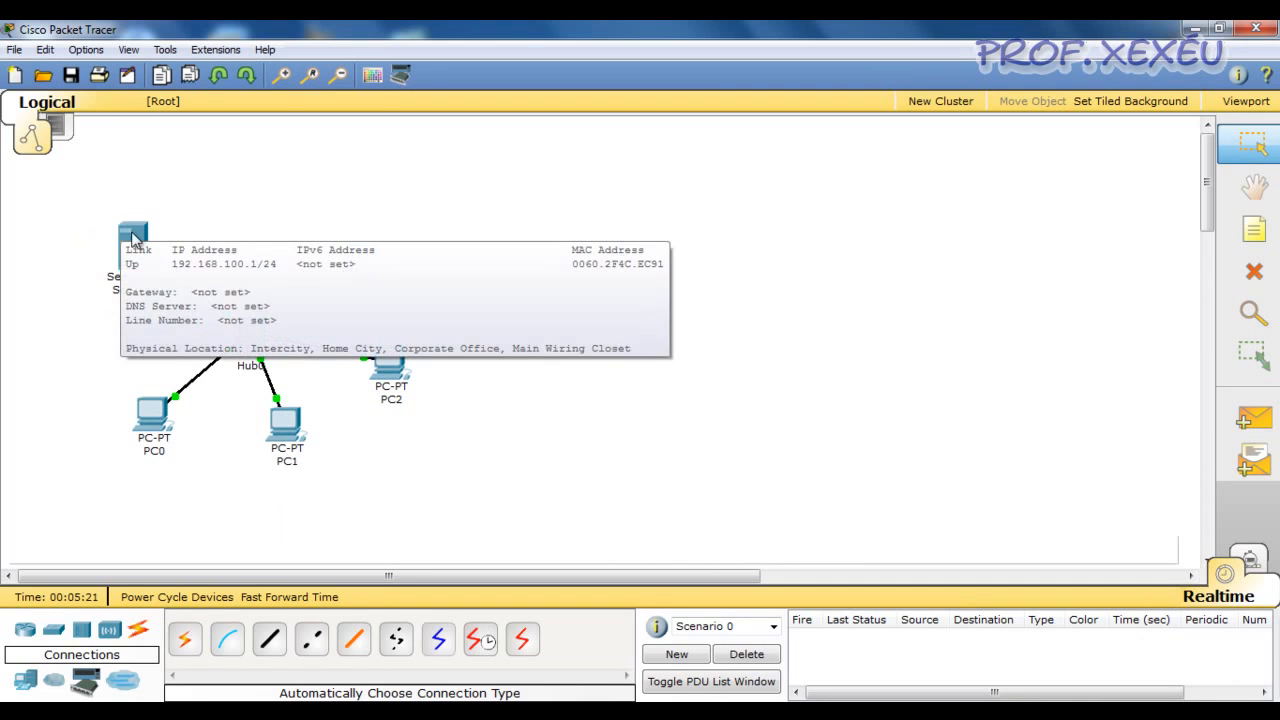
pyautogui.moveTo(128, 242)
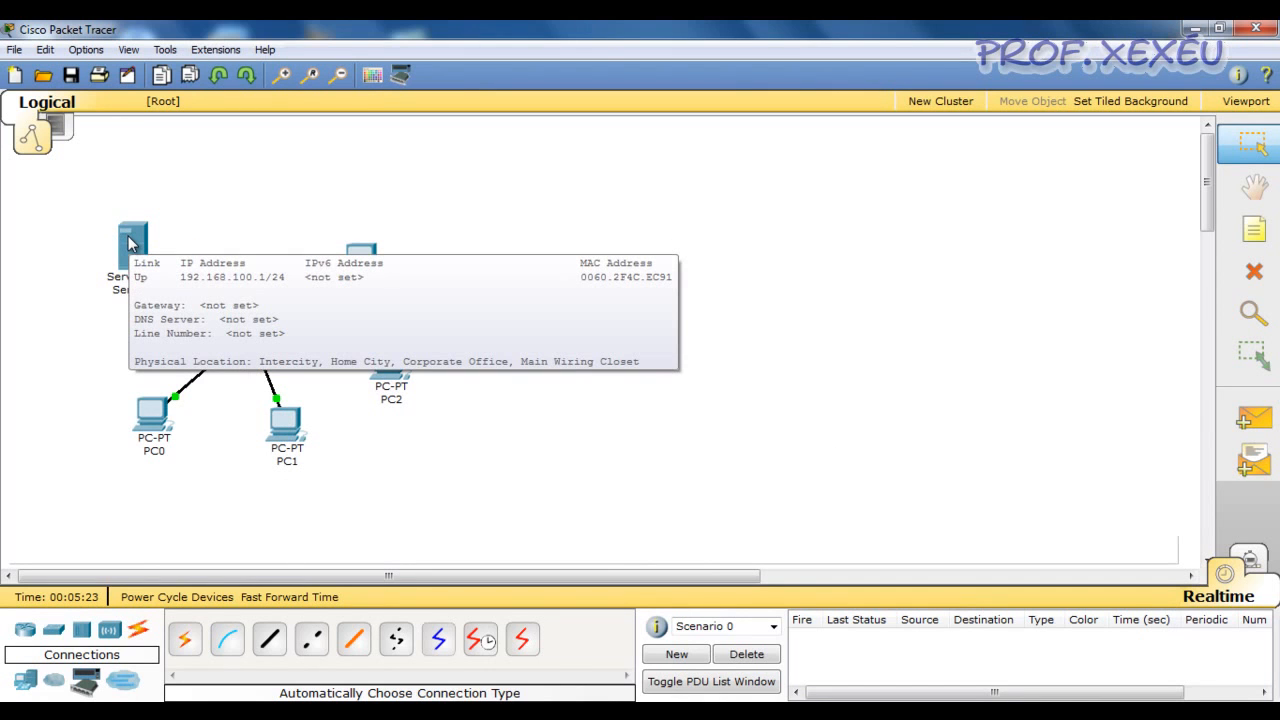
pyautogui.click(26, 246)
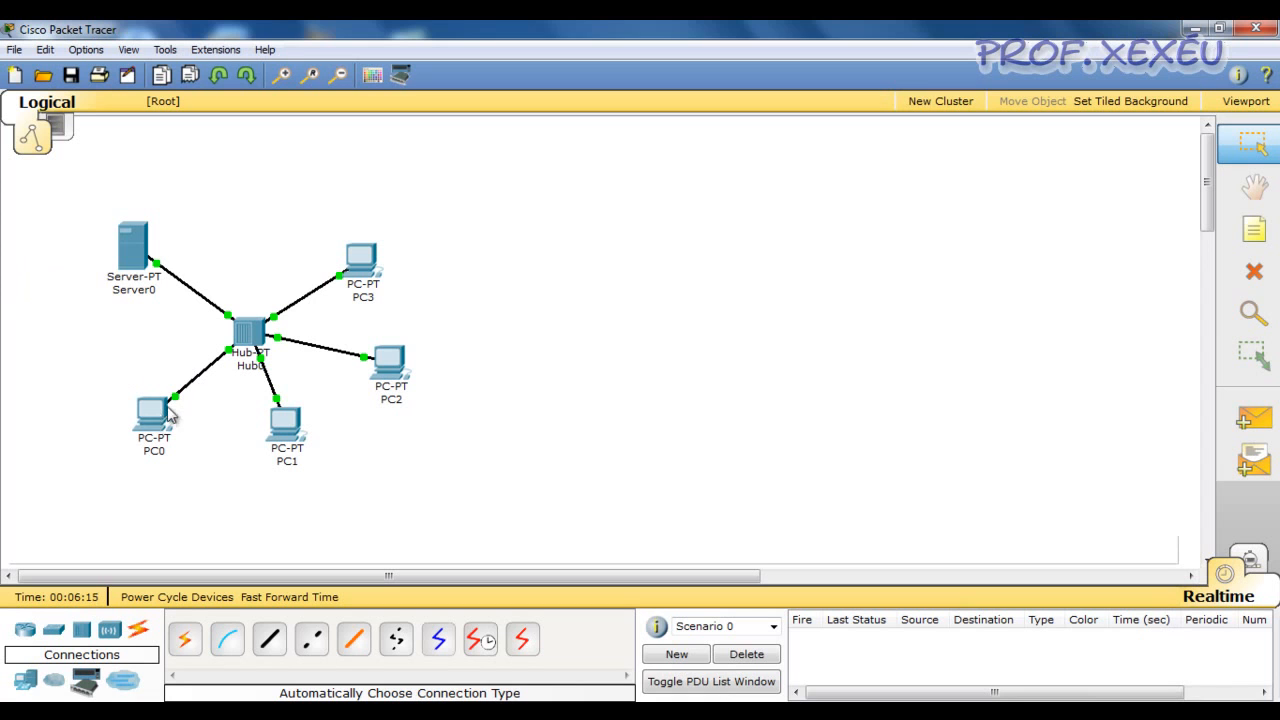
# Set PC0's IP configuration to DHCP so it requests an address from the server
pyautogui.moveTo(152, 405)
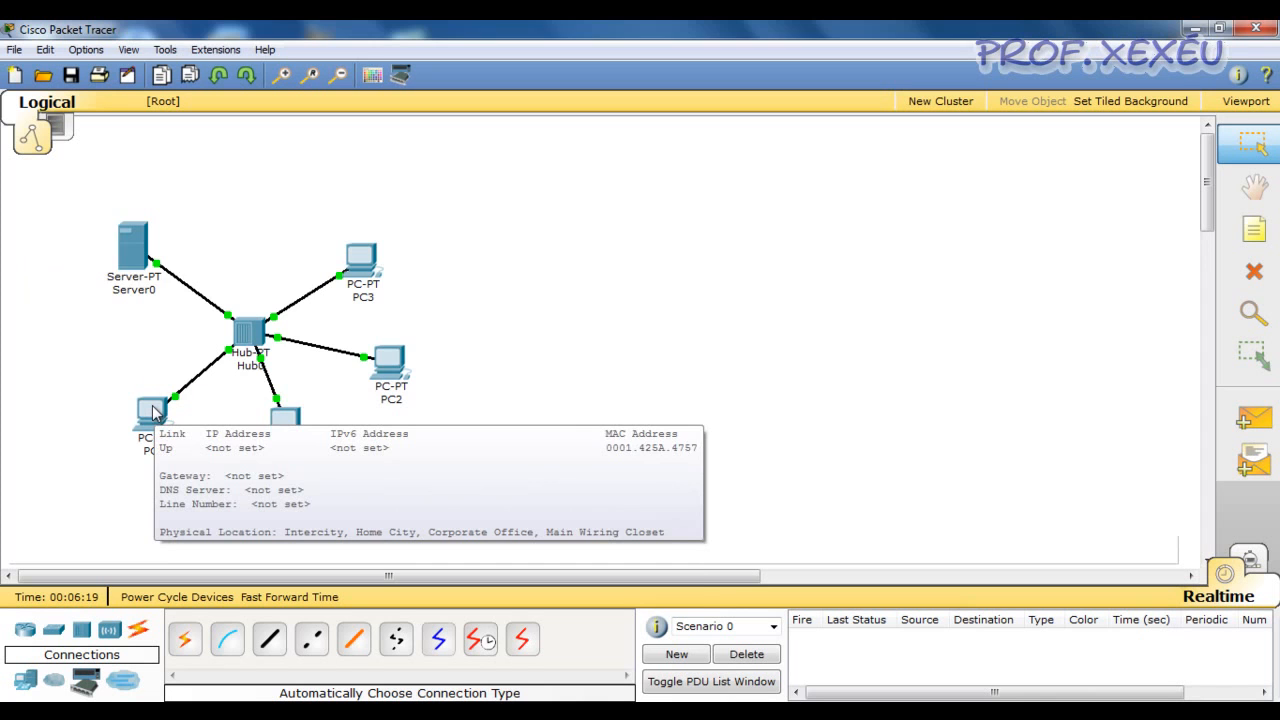
pyautogui.click(152, 405)
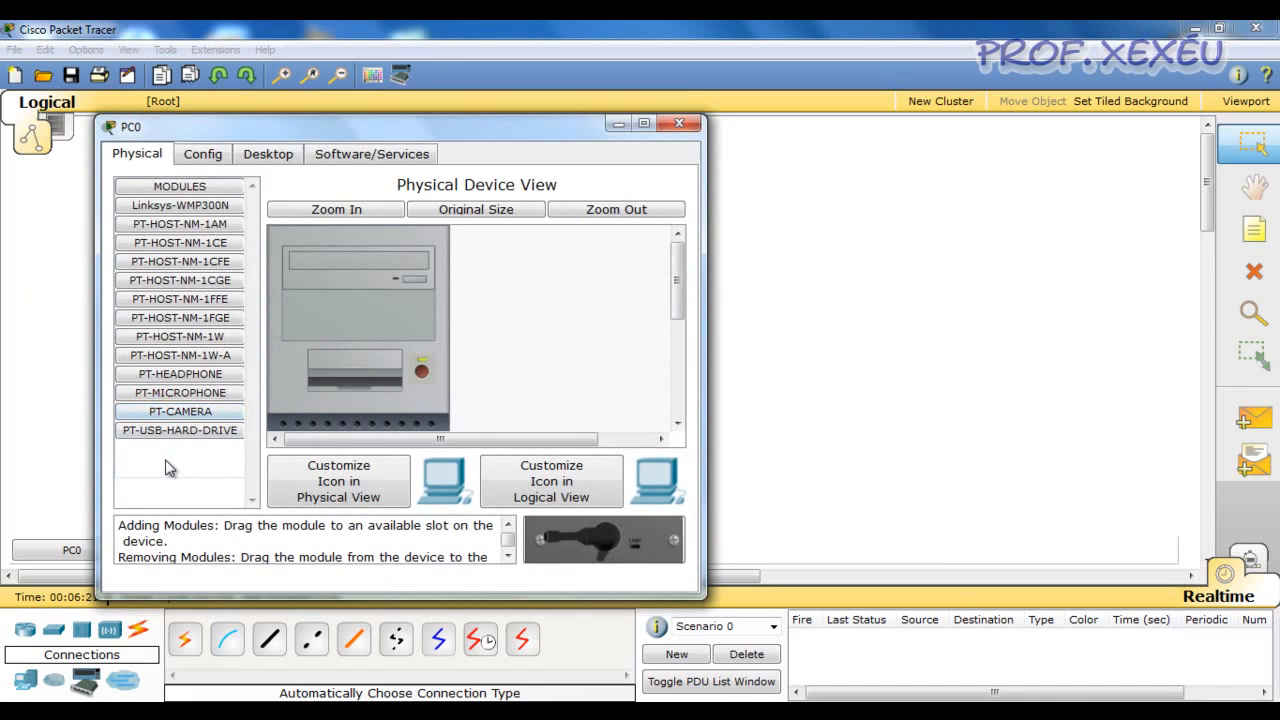
pyautogui.click(276, 155)
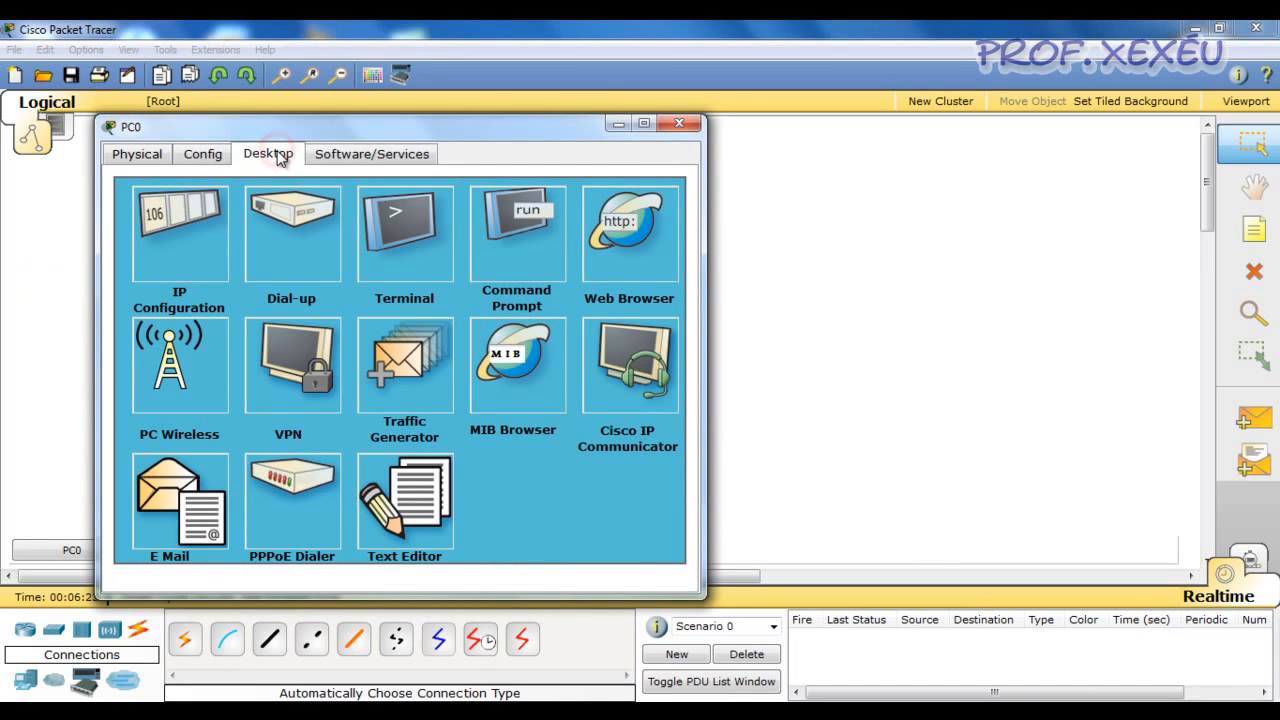
pyautogui.click(194, 256)
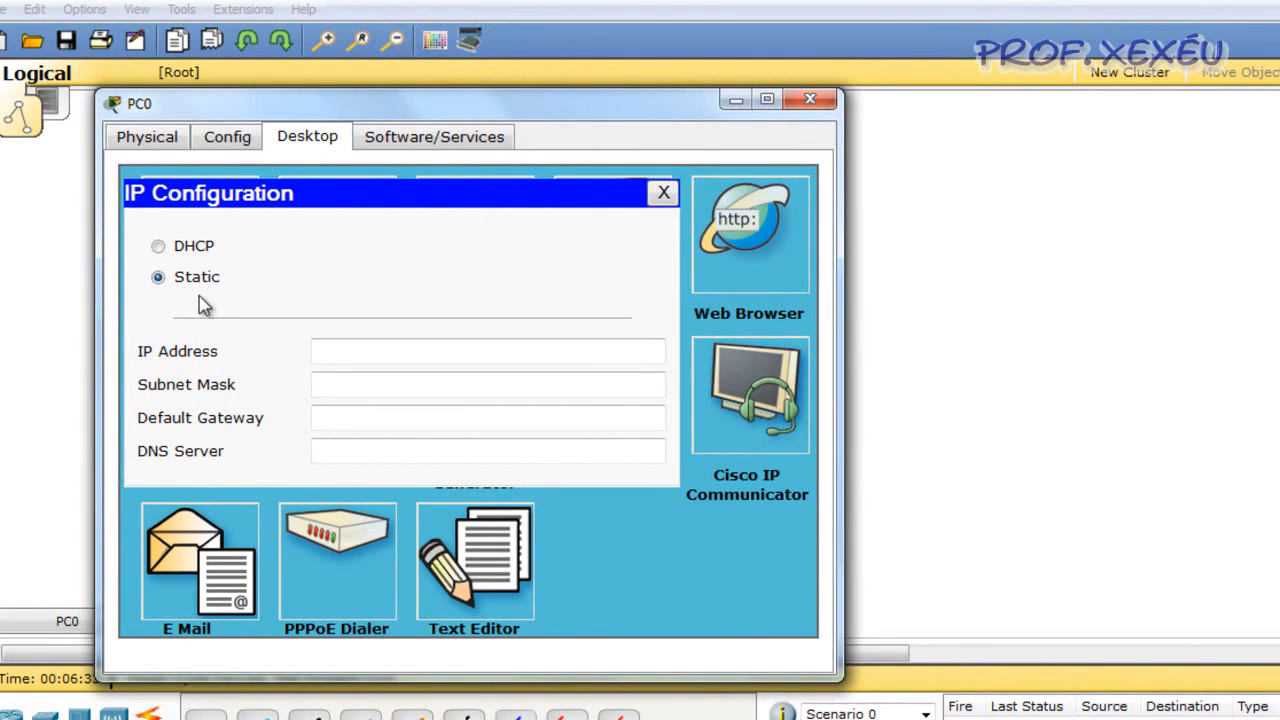
pyautogui.click(200, 251)
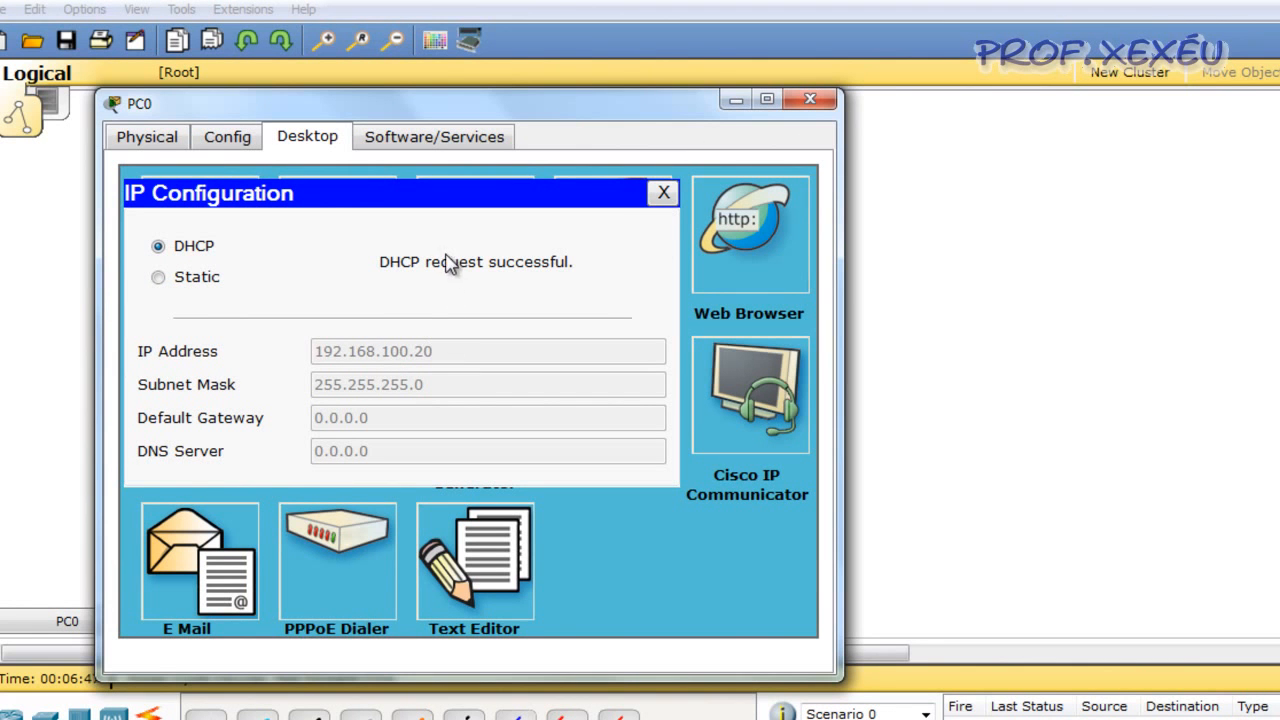
pyautogui.click(662, 193)
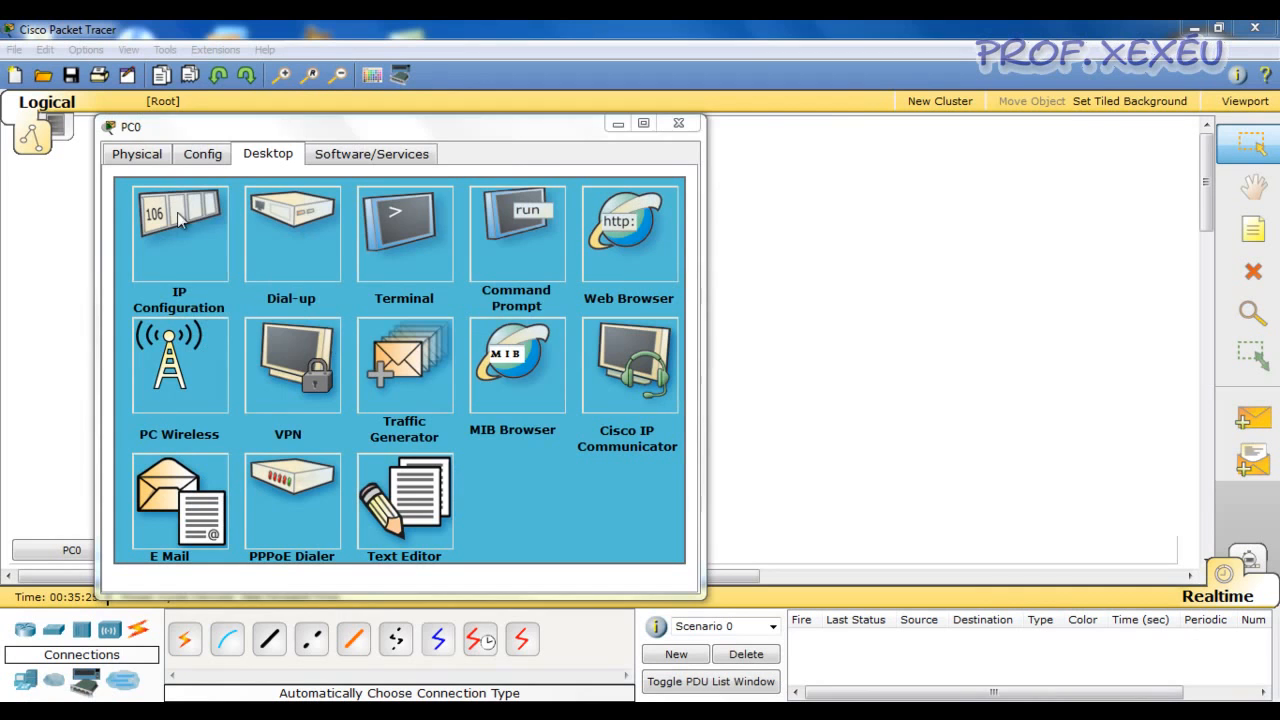
# Review the IP configuration assigned to PC0 and close the PC0 window
pyautogui.click(186, 231)
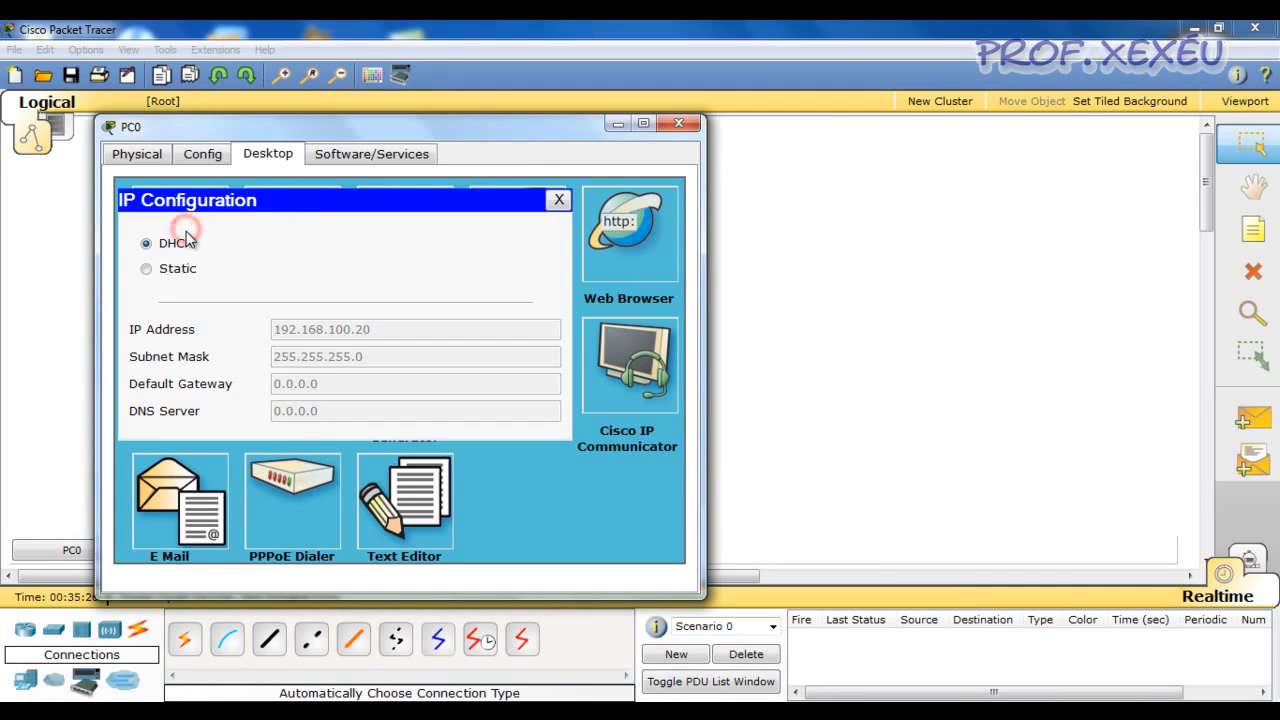
pyautogui.click(559, 201)
pyautogui.click(679, 123)
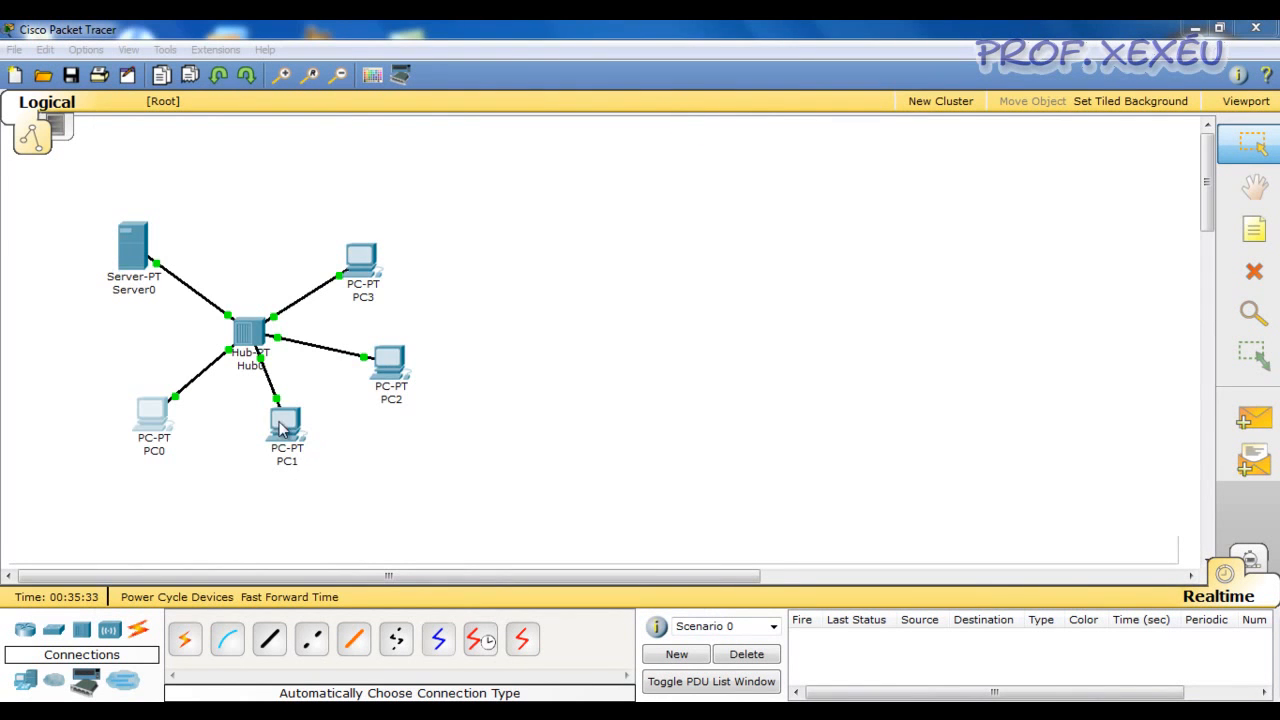
# Test connectivity by sending a simple PDU from PC0 to PC1, and start another simple PDU at PC1
pyautogui.click(1252, 420)
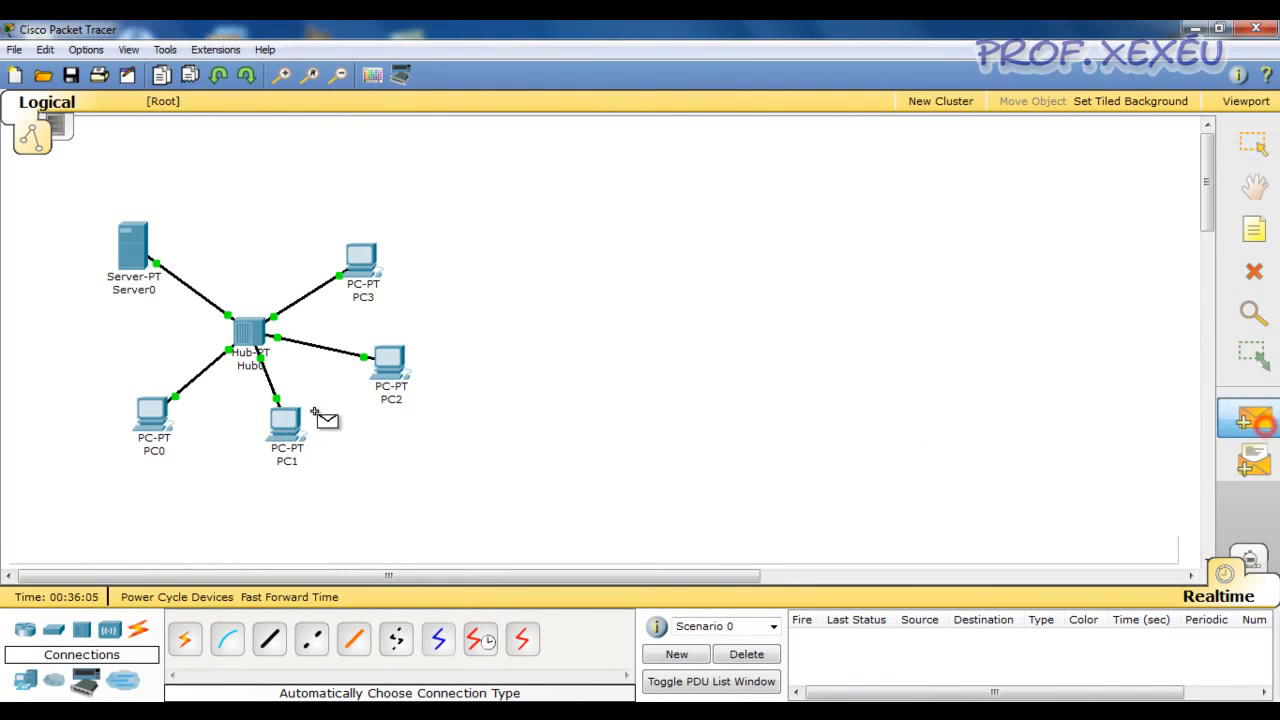
pyautogui.click(152, 418)
pyautogui.click(293, 432)
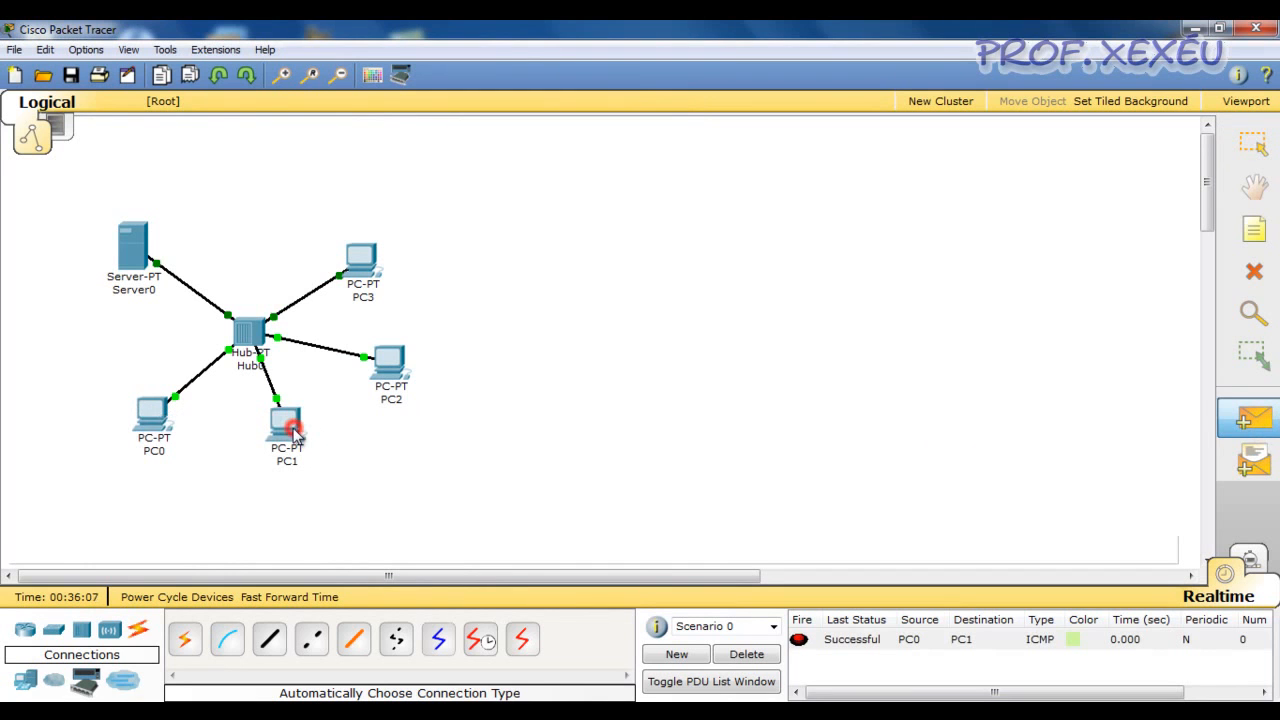
pyautogui.click(1252, 420)
pyautogui.click(264, 416)
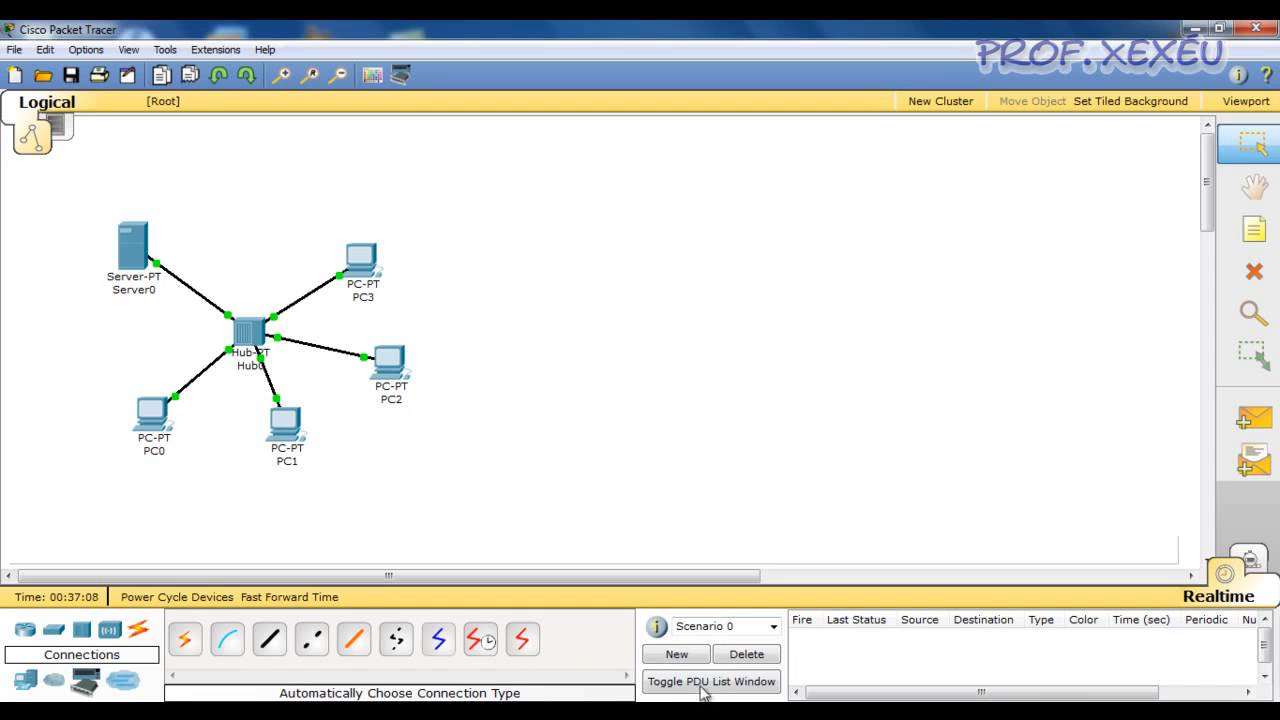
# Switch to simulation mode and filter the event list to show only DHCP events
pyautogui.click(828, 508)
pyautogui.click(1250, 562)
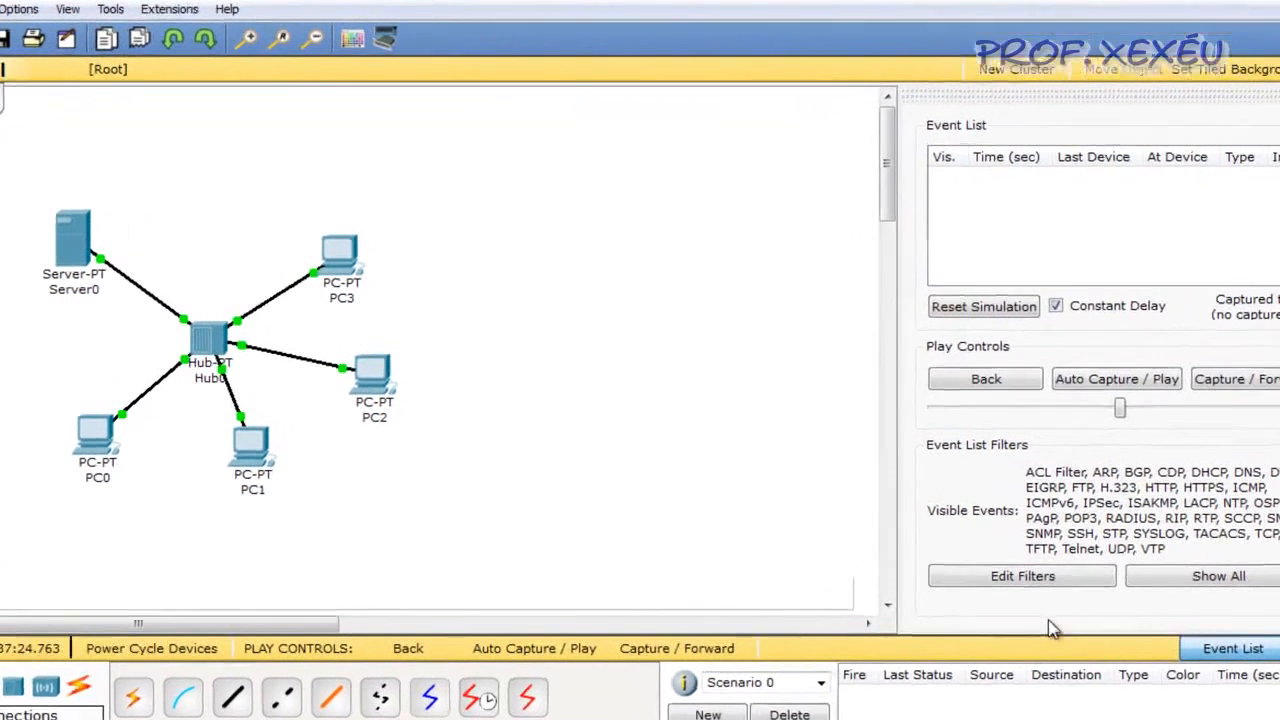
pyautogui.click(1020, 577)
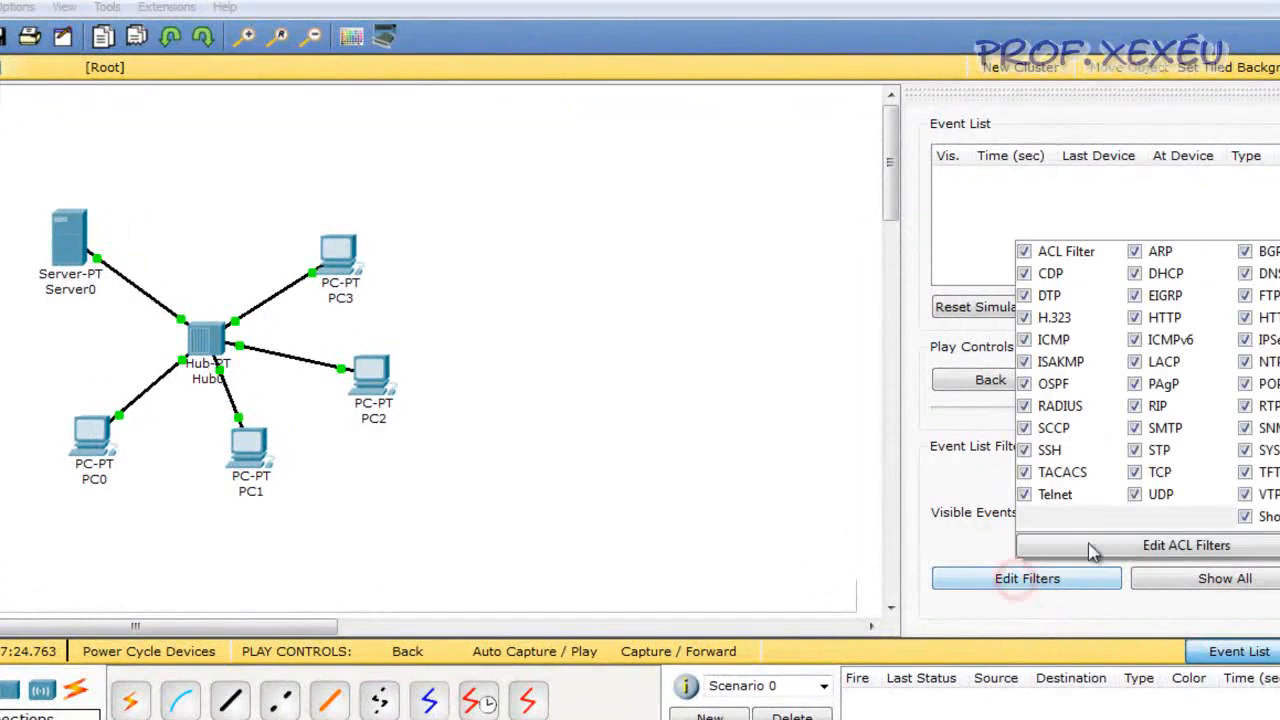
pyautogui.click(1245, 516)
pyautogui.click(1134, 273)
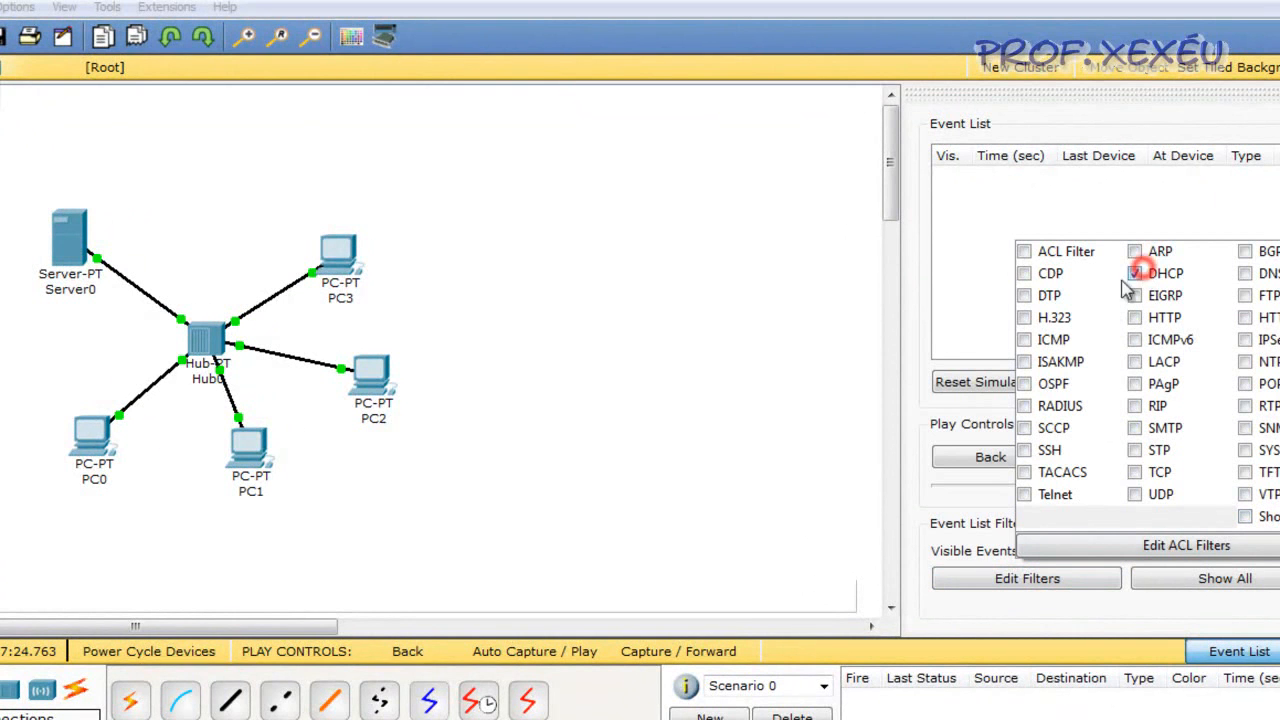
pyautogui.click(933, 508)
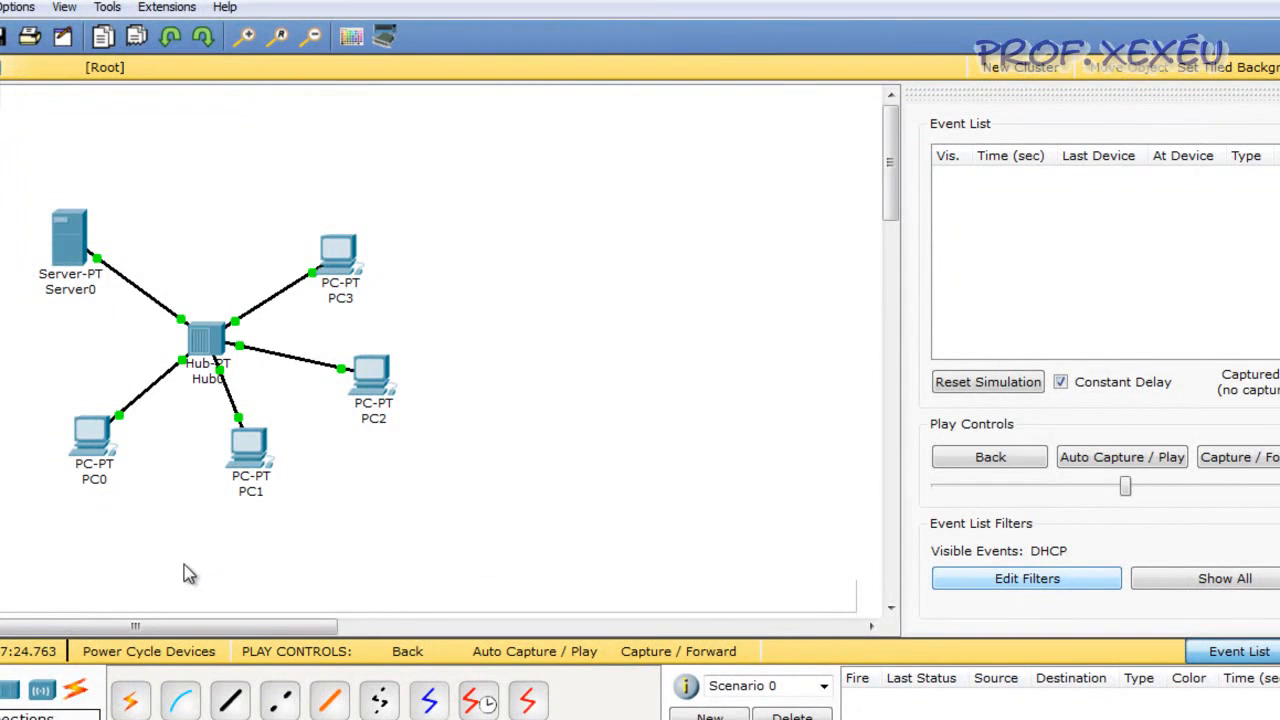
# Issue a new DHCP request from PC0 by switching its IP configuration to Static and back to DHCP
pyautogui.click(93, 437)
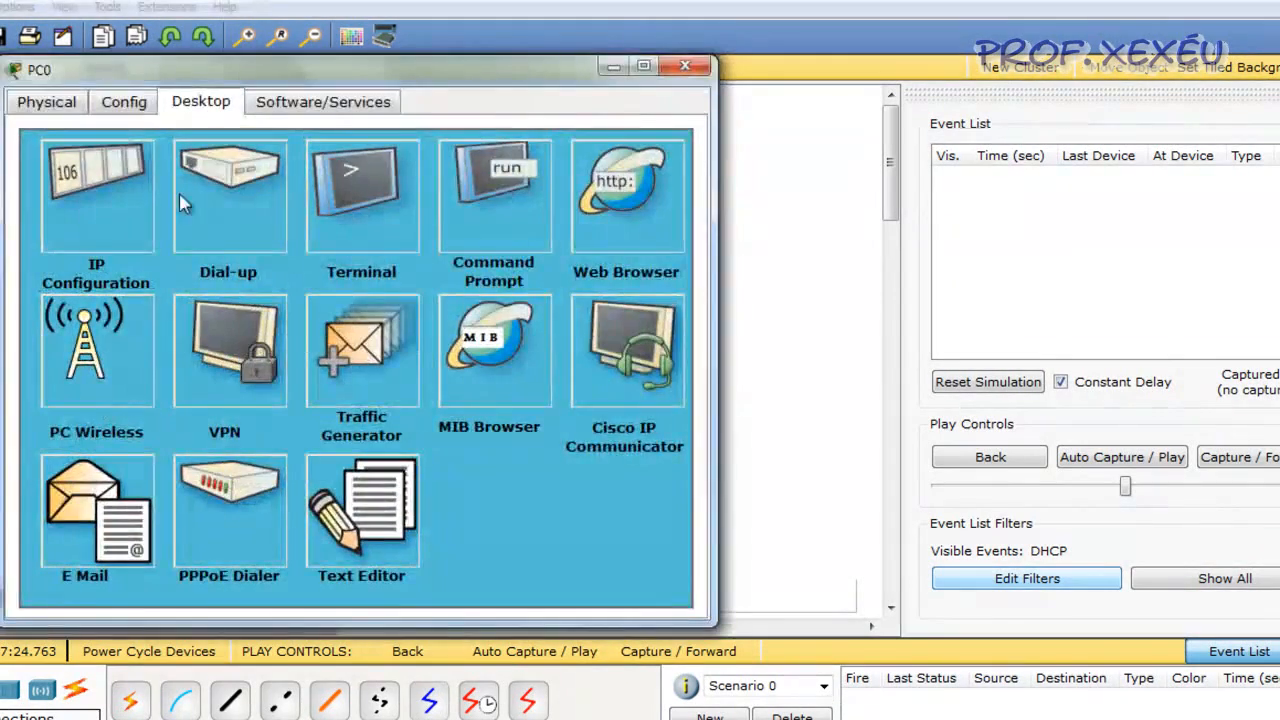
pyautogui.moveTo(197, 77); pyautogui.dragTo(474, 270)
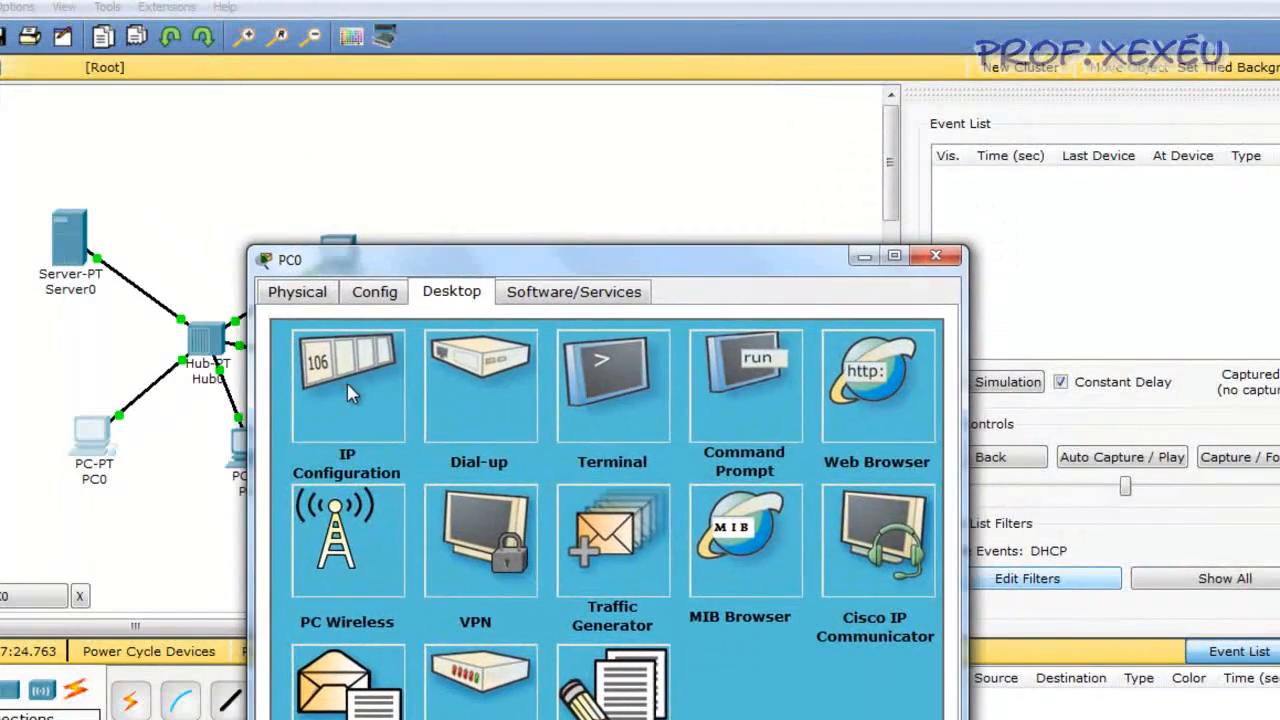
pyautogui.click(350, 388)
pyautogui.click(334, 428)
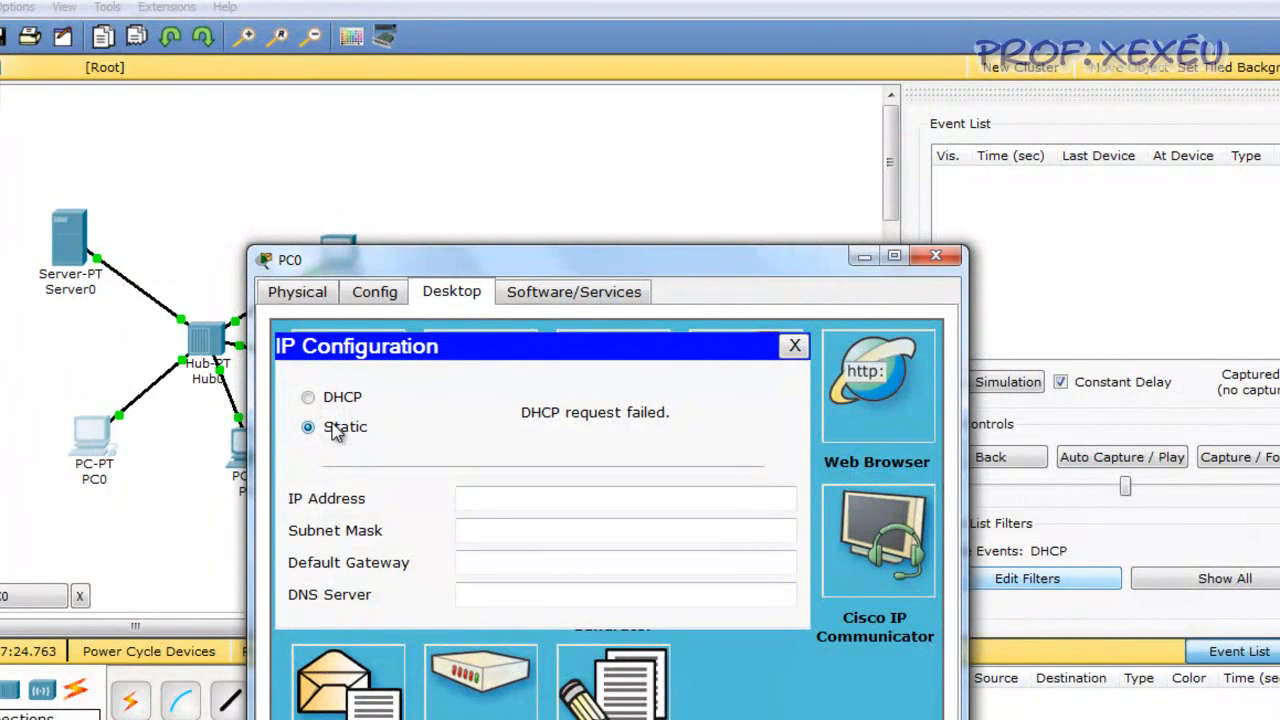
pyautogui.click(348, 398)
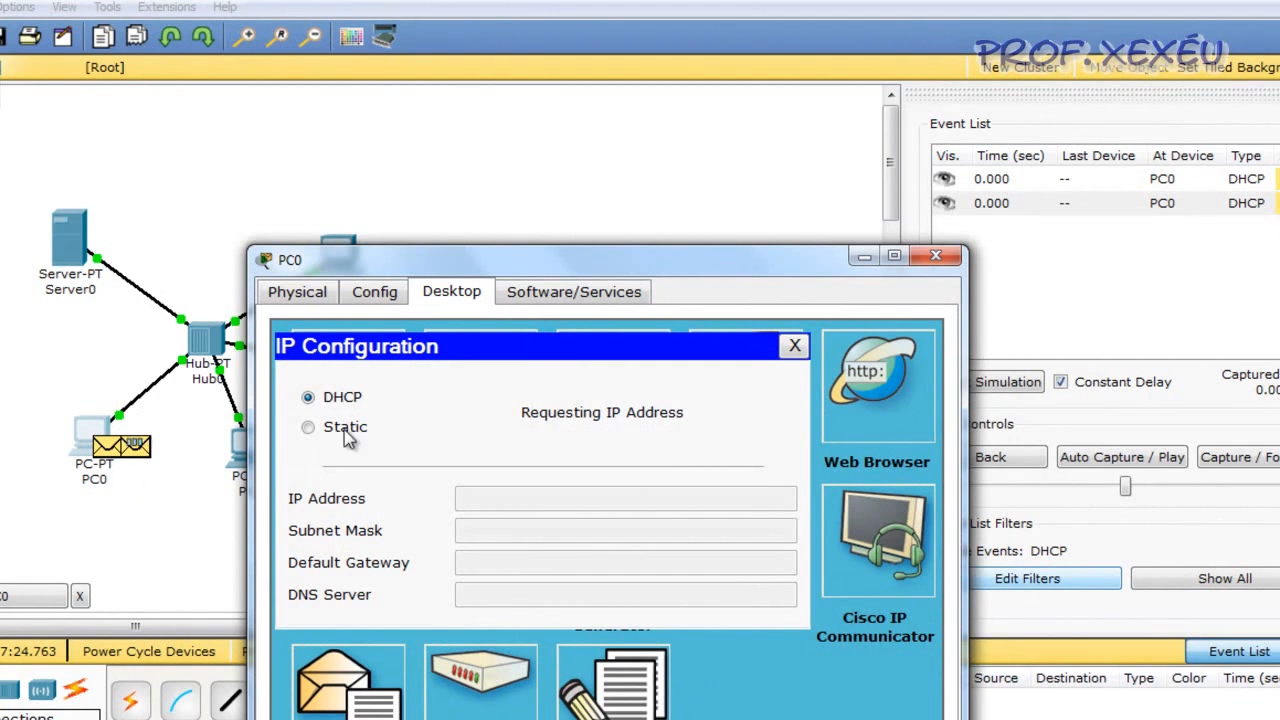
# Advance the simulation by one event and examine the inbound PDU details of the DHCP packet at Hub0
pyautogui.click(1258, 460)
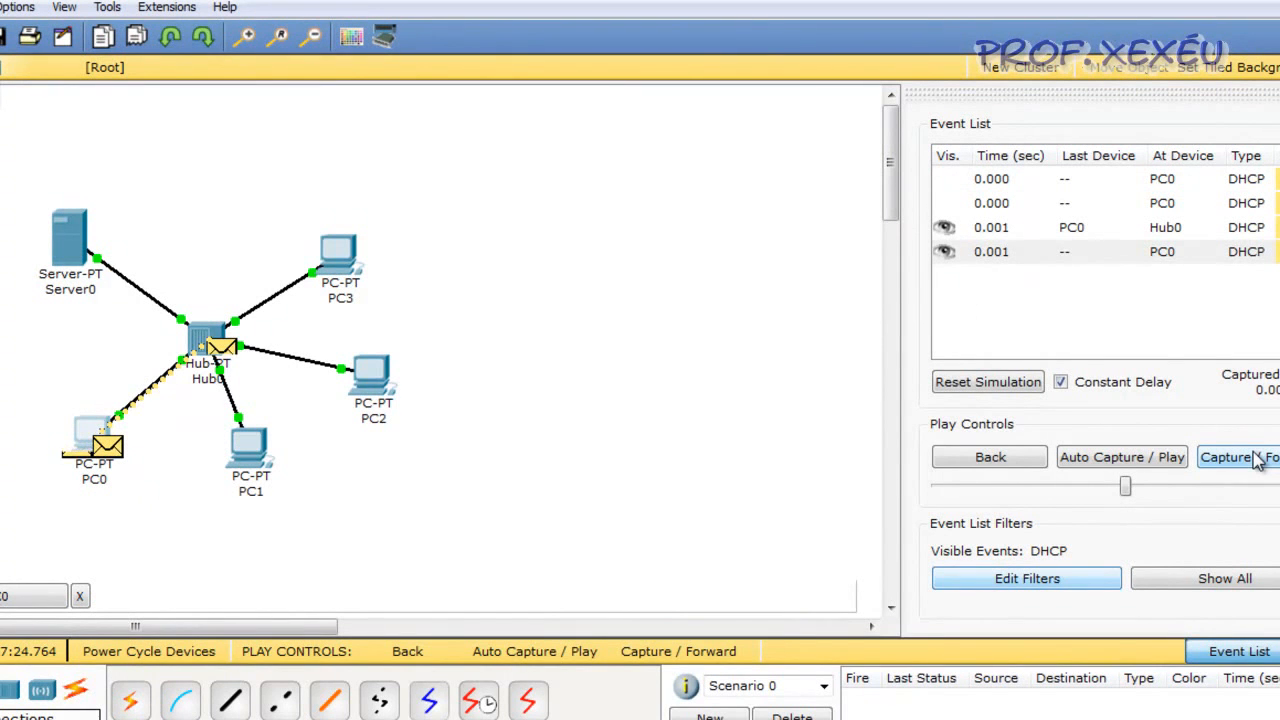
pyautogui.click(946, 455)
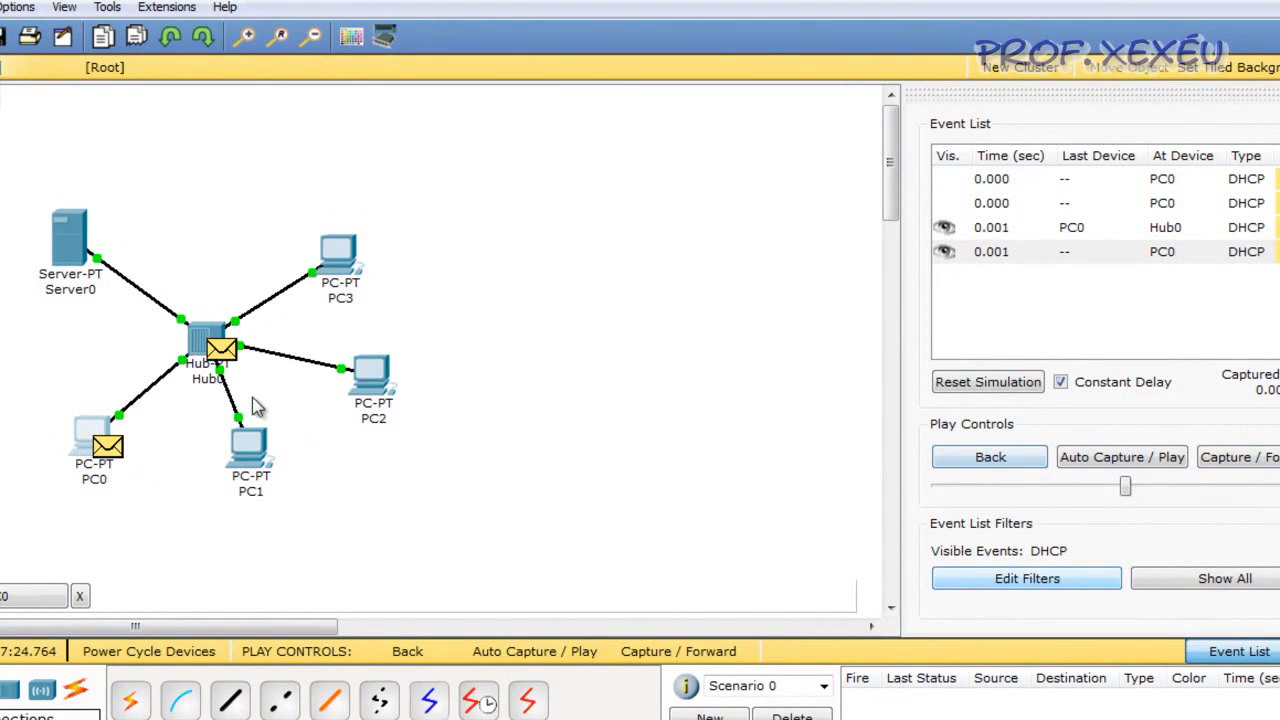
pyautogui.click(226, 352)
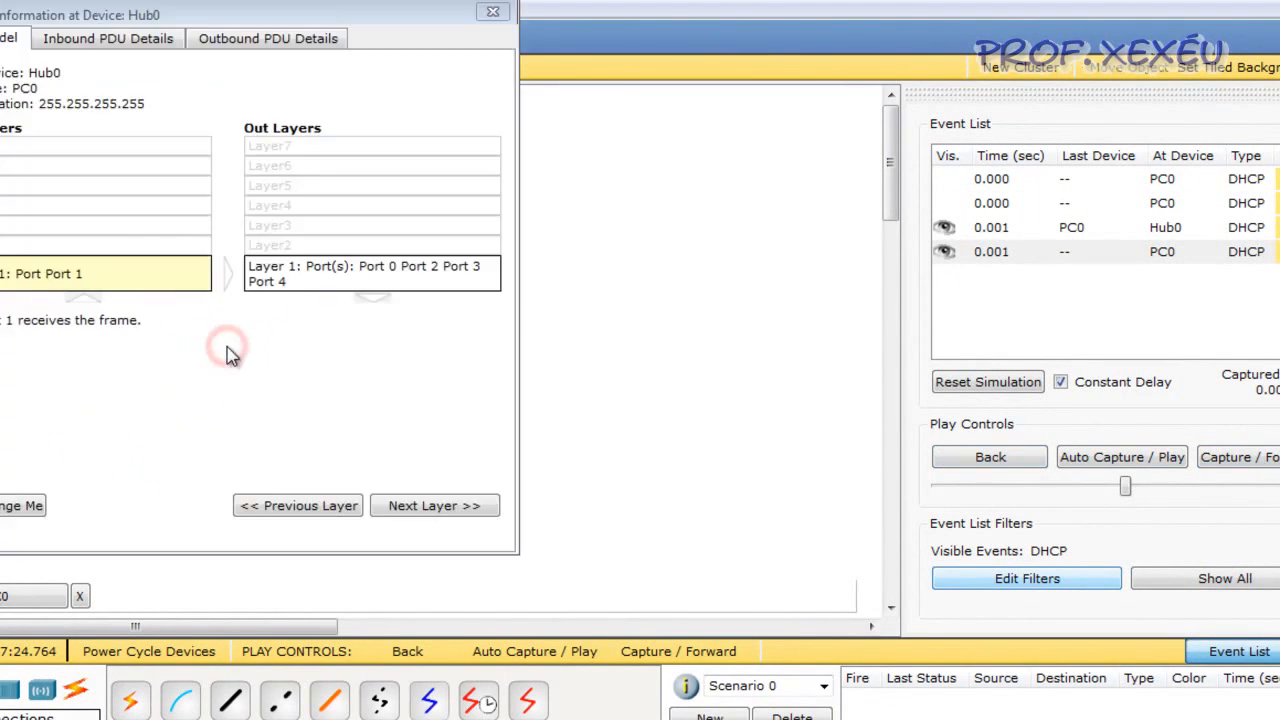
pyautogui.click(154, 43)
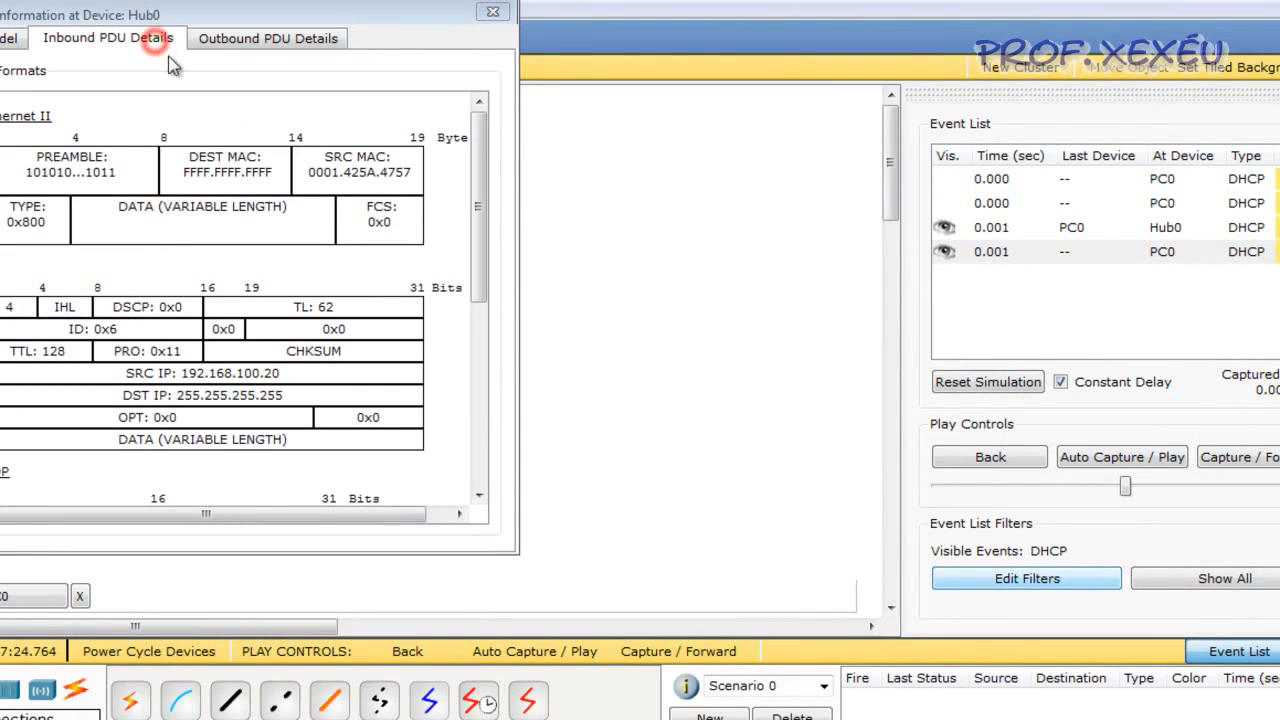
pyautogui.moveTo(481, 400)
pyautogui.mouseDown()
pyautogui.moveTo(491, 285)
pyautogui.moveTo(501, 410)
pyautogui.mouseUp()
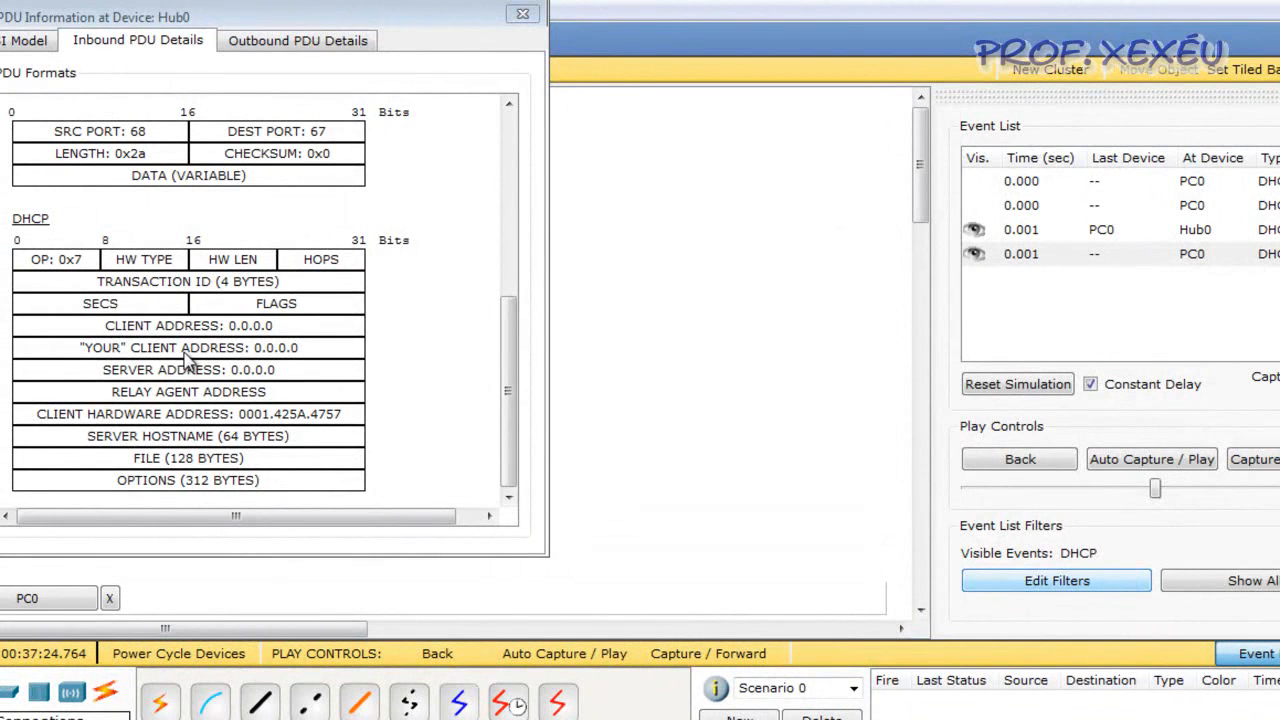
pyautogui.moveTo(510, 365); pyautogui.dragTo(538, 322)
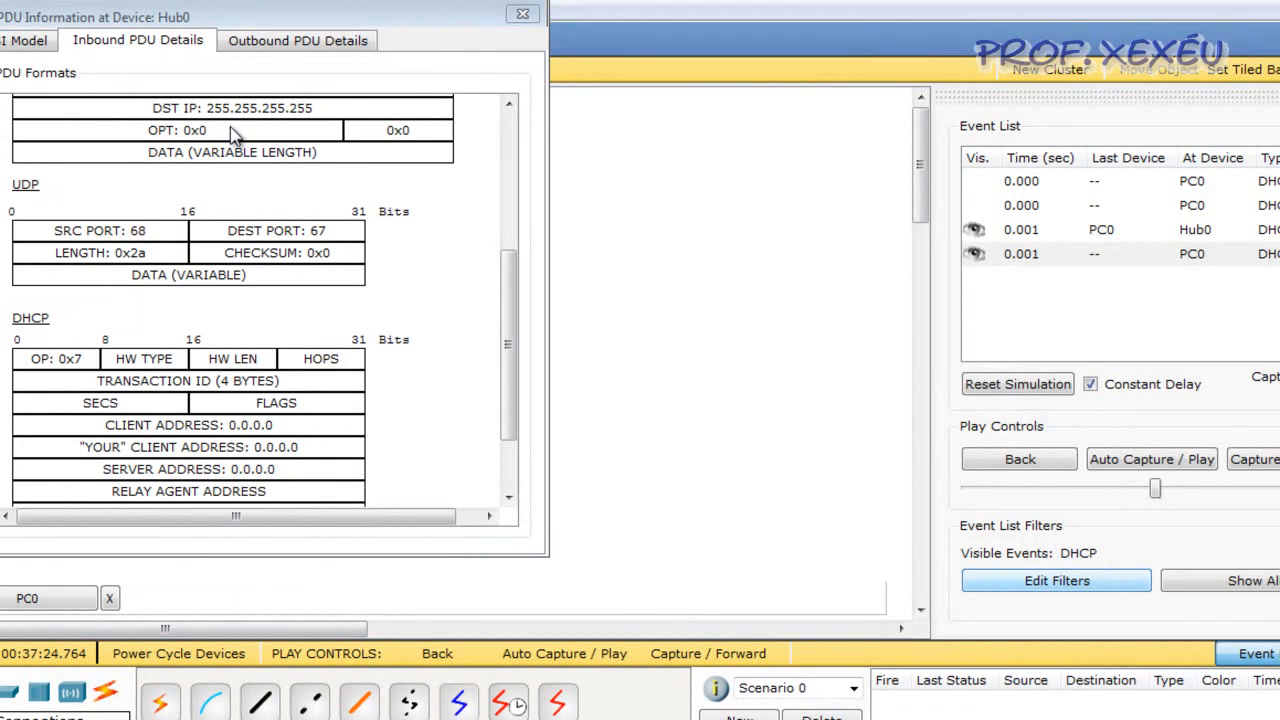
pyautogui.moveTo(509, 292); pyautogui.dragTo(508, 337)
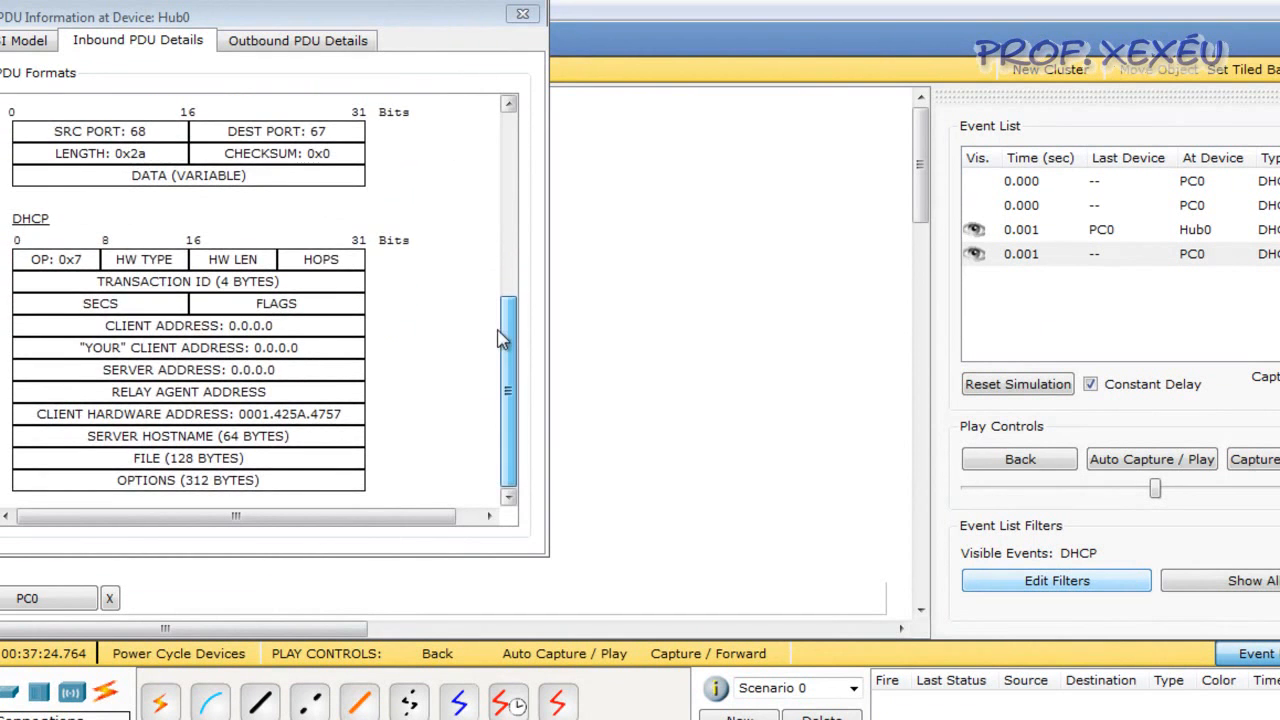
pyautogui.click(522, 13)
# Advance the simulation until the DHCP packet reaches Server0 at 0.003 s, and check PC0's IP configuration
pyautogui.click(1250, 464)
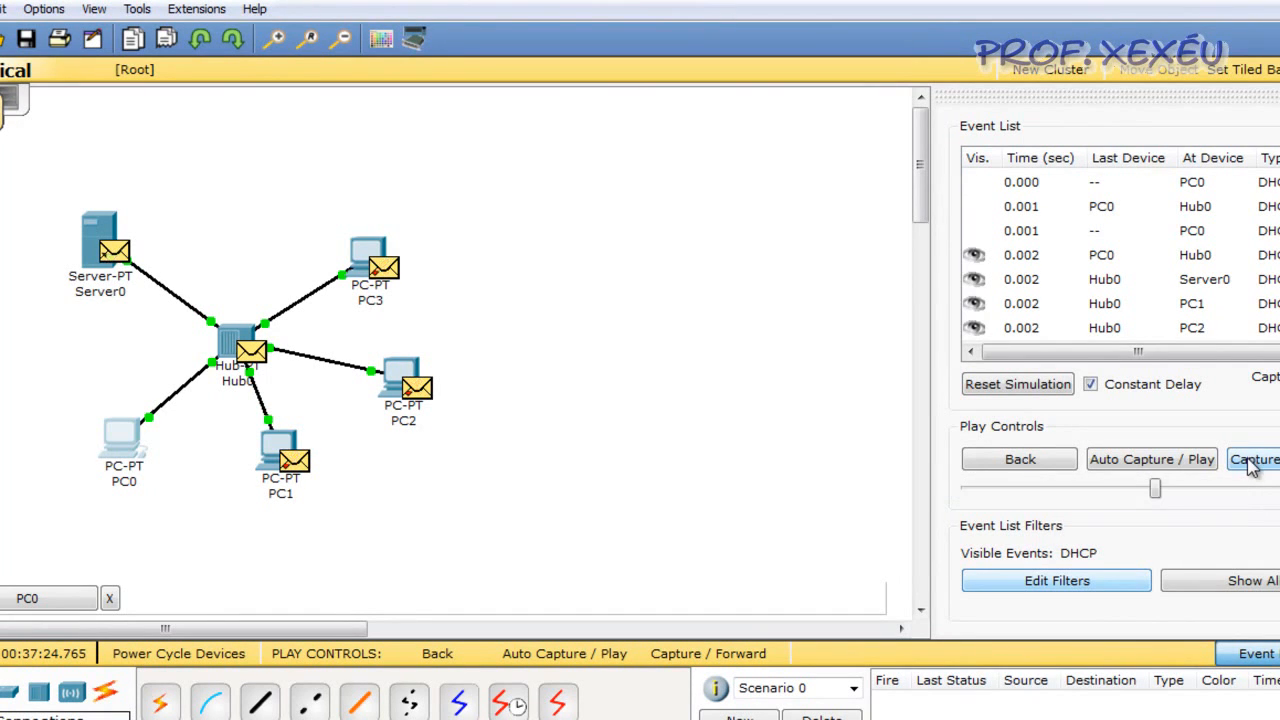
pyautogui.click(1250, 462)
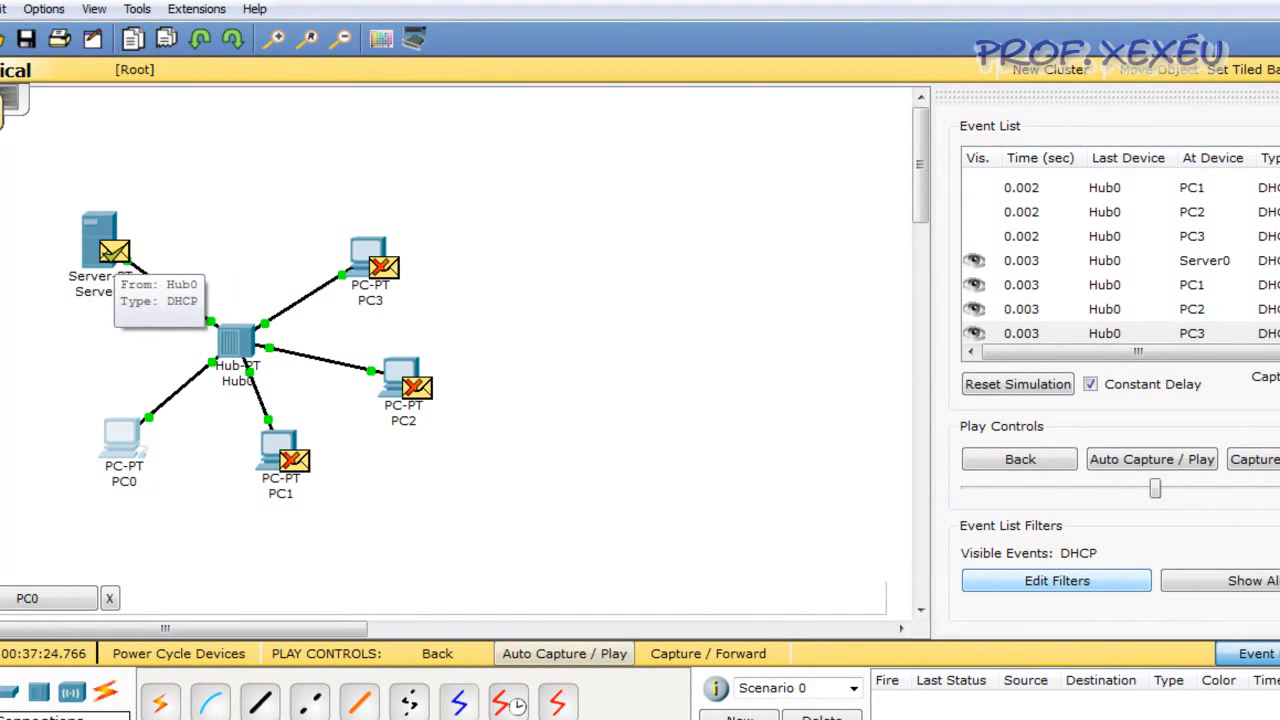
pyautogui.click(620, 718)
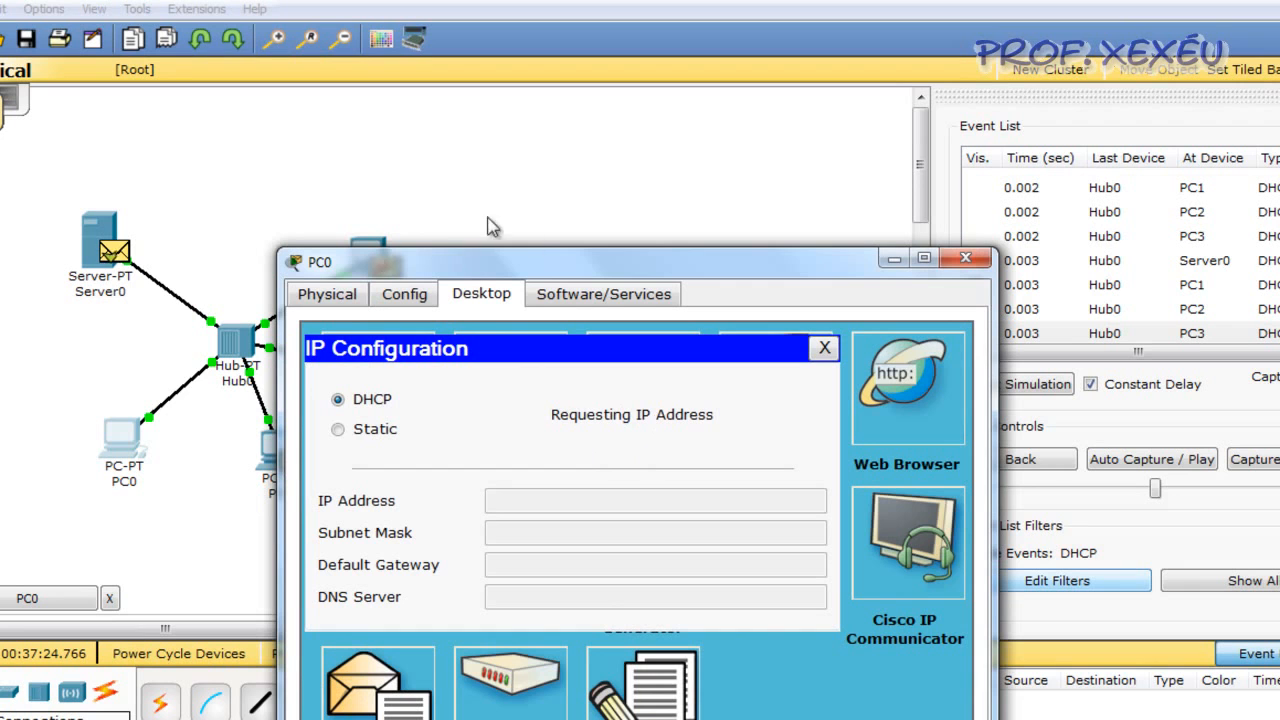
pyautogui.click(884, 261)
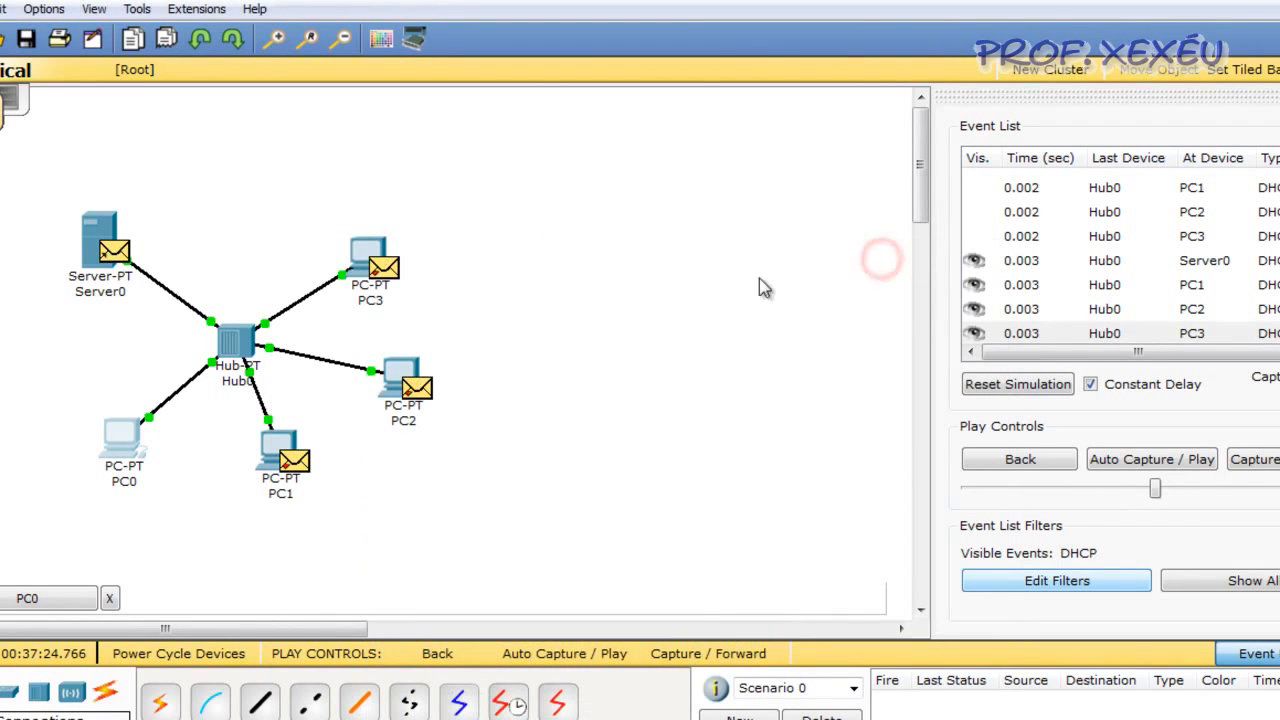
# Examine the inbound PDU details of the DHCP packet received by Server0, including its UDP and DHCP fields
pyautogui.click(115, 245)
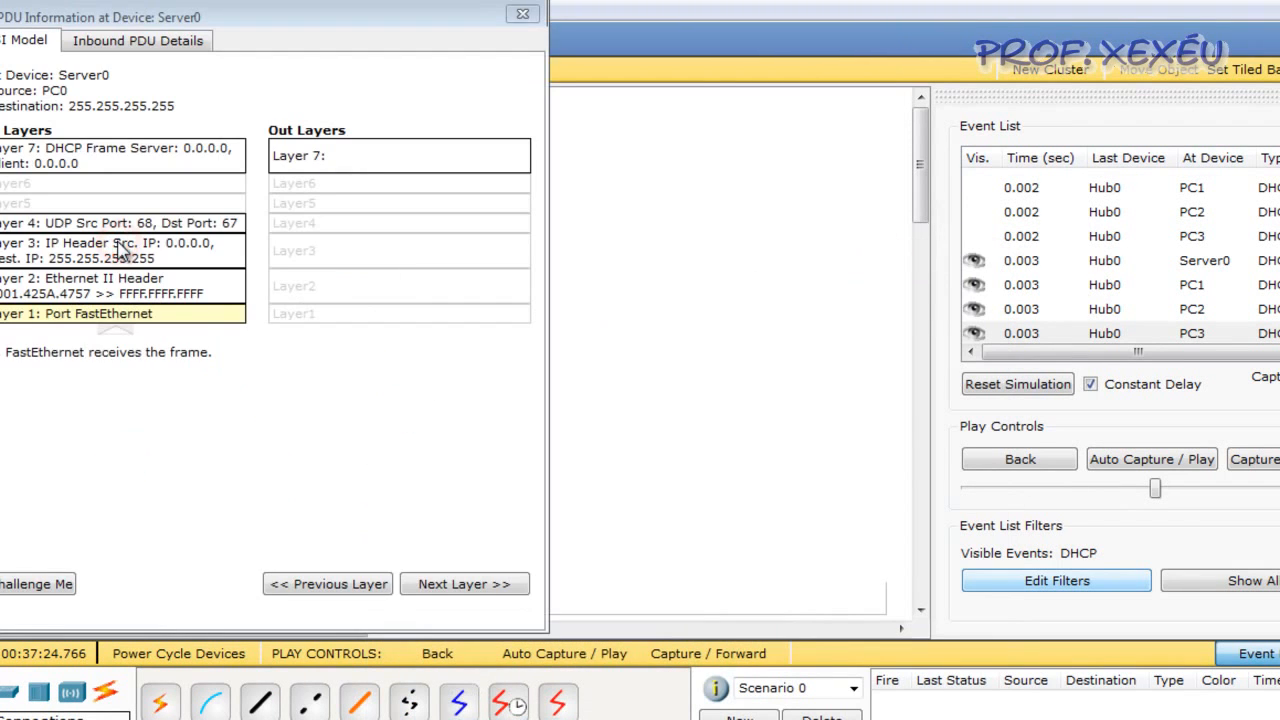
pyautogui.click(144, 45)
pyautogui.moveTo(512, 290); pyautogui.dragTo(520, 490)
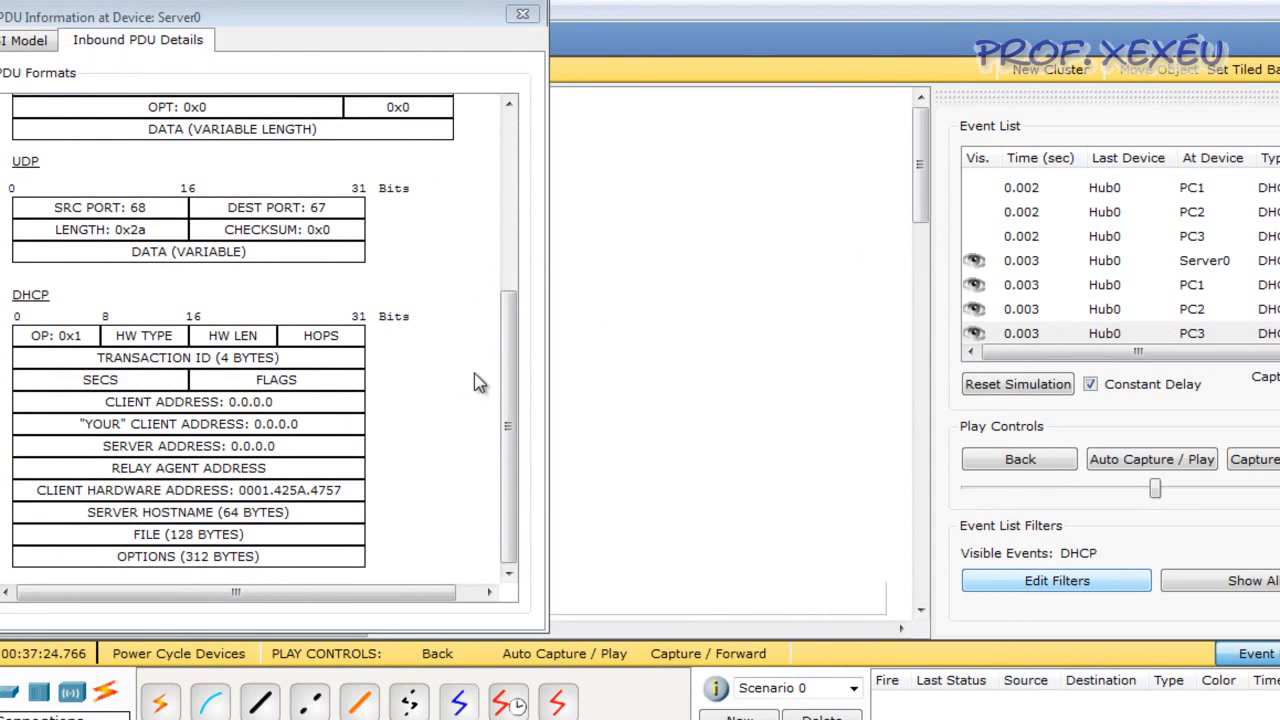
pyautogui.click(522, 13)
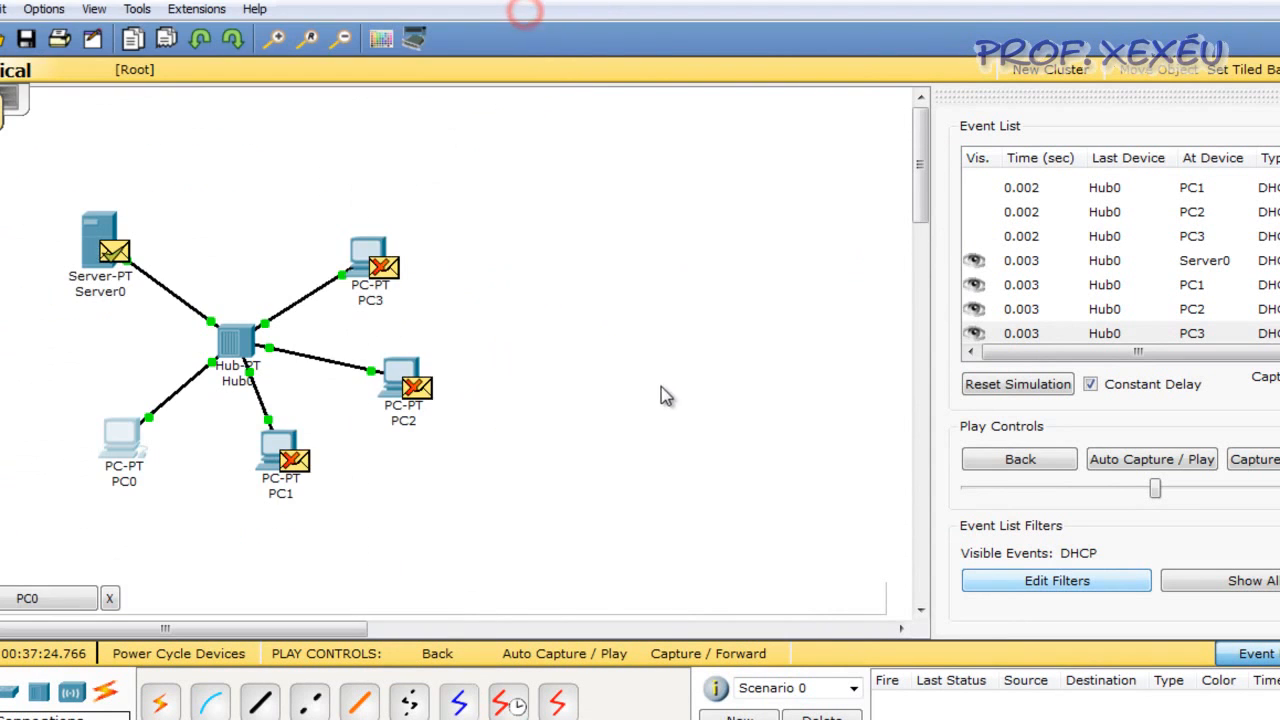
# Advance the simulation until the server's DHCP reply reaches PC0, and open the PDU information for that packet
pyautogui.click(1262, 462)
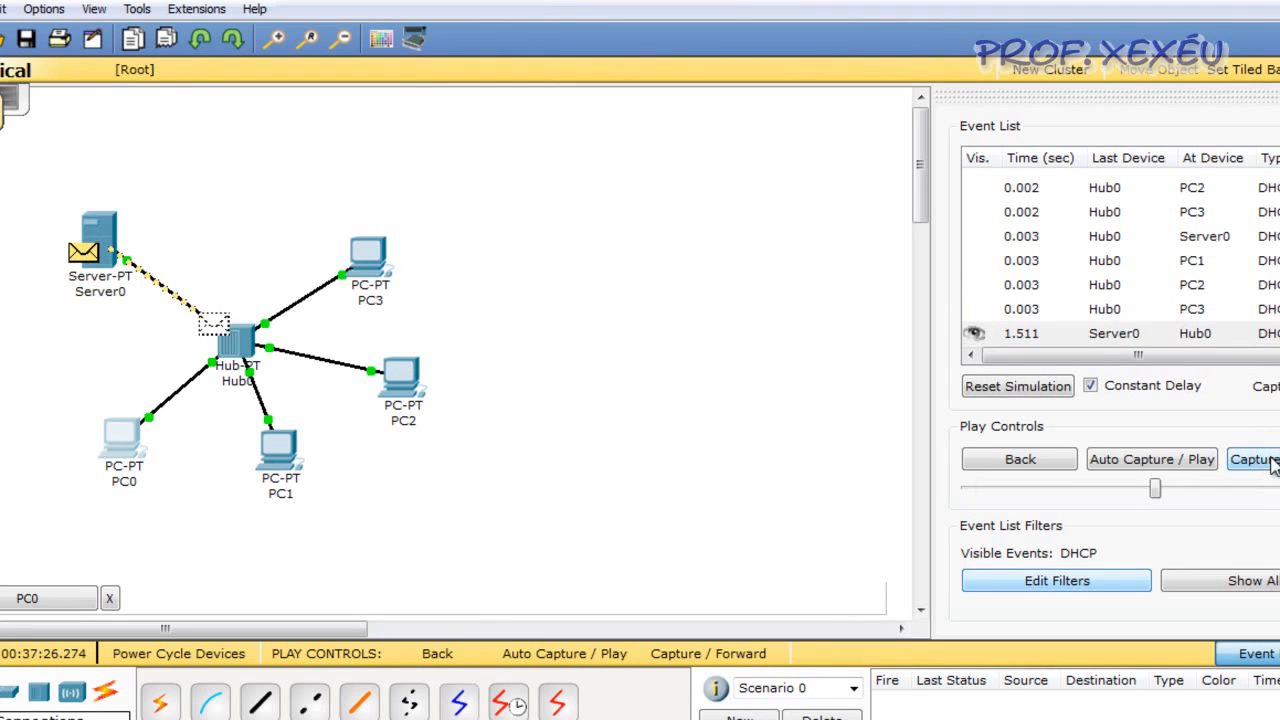
pyautogui.click(1268, 462)
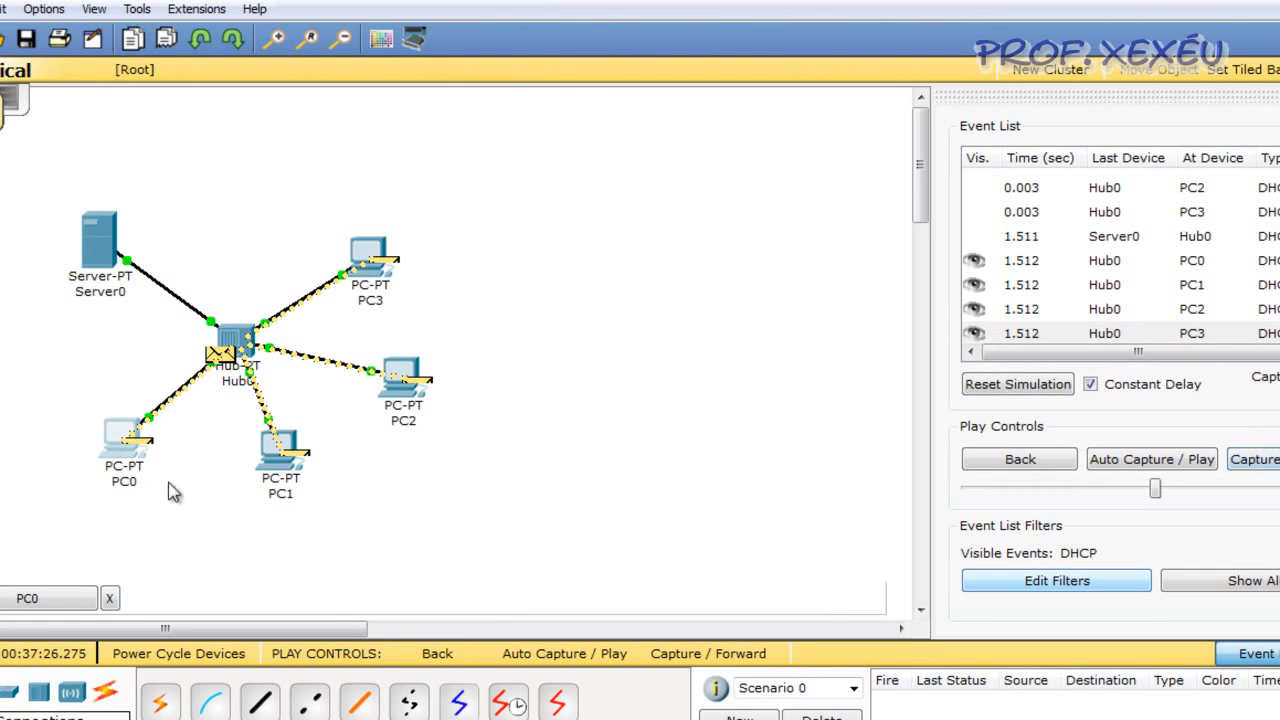
pyautogui.click(136, 443)
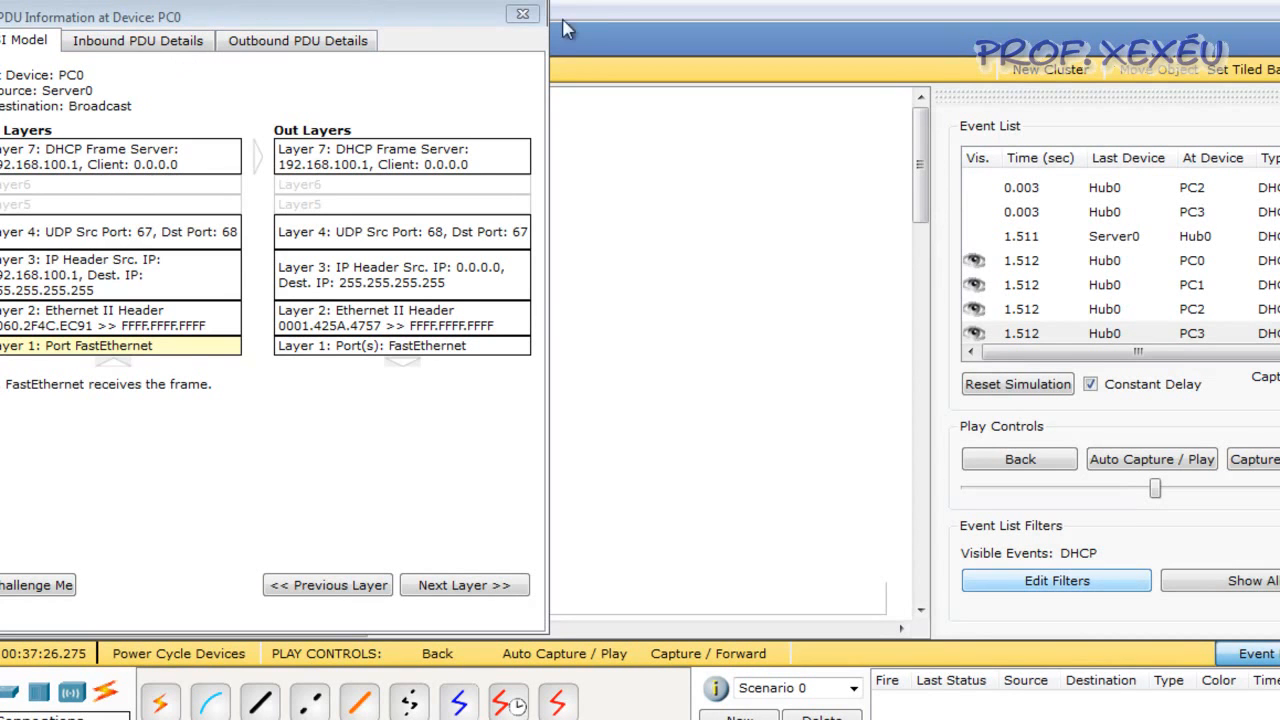
# Close PC0's PDU information and advance the simulation until PC0's DHCP request reaches Server0 at 1.514 s
pyautogui.click(524, 14)
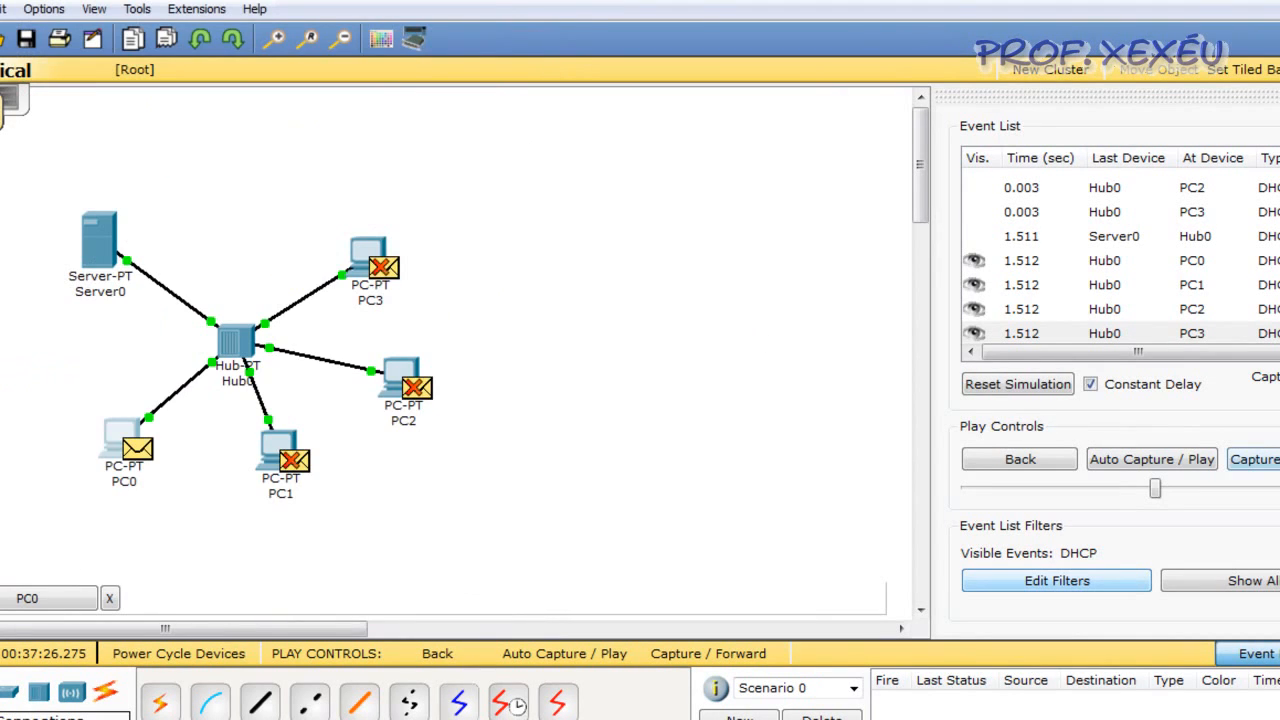
pyautogui.click(1268, 462)
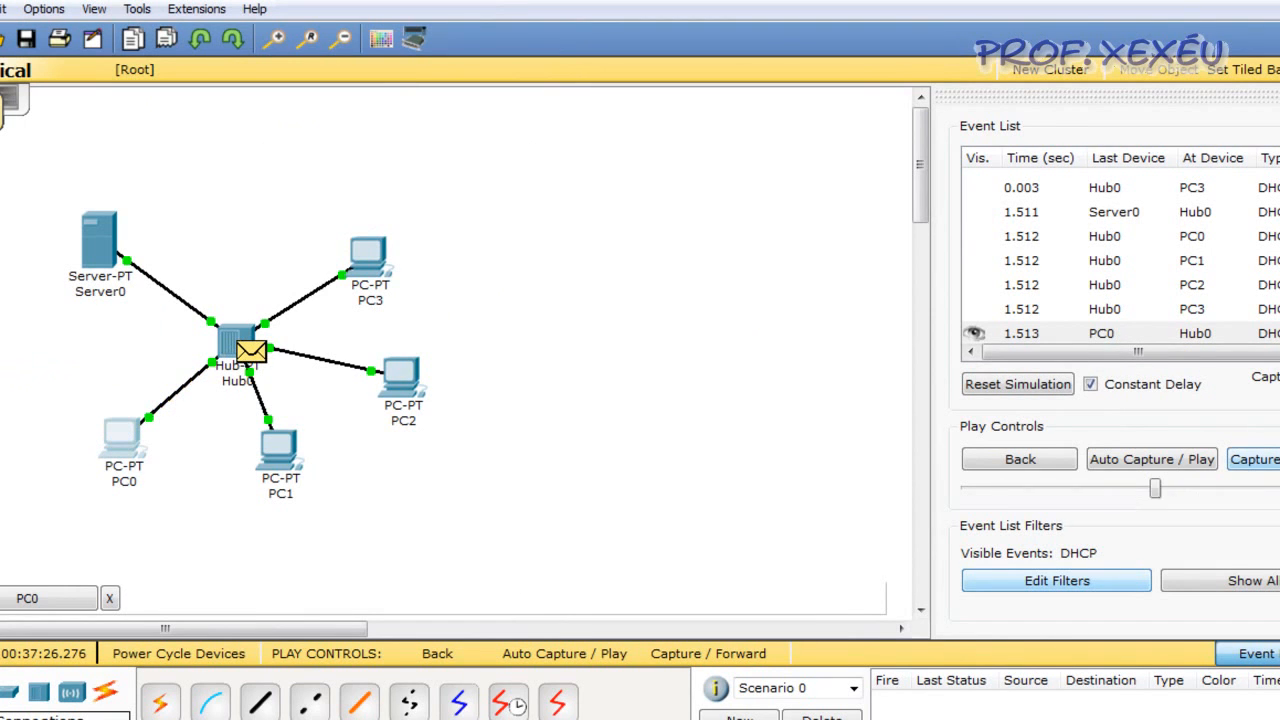
pyautogui.click(1254, 459)
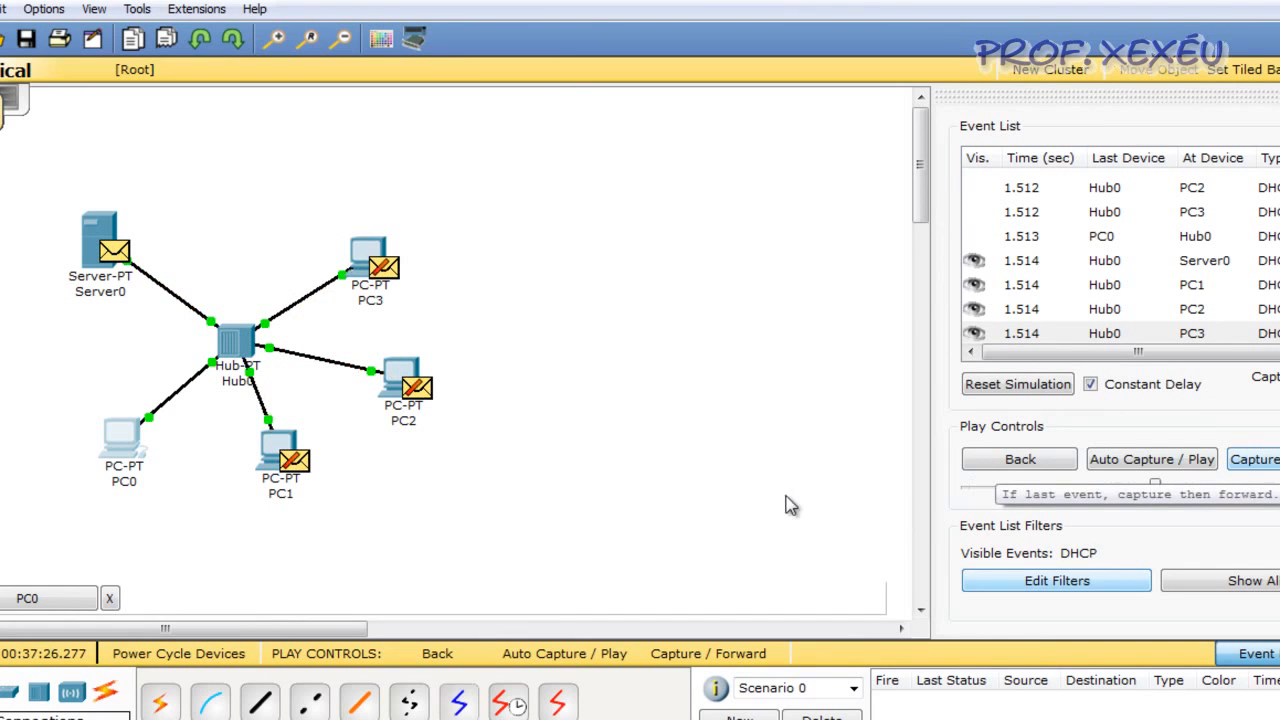
# Examine the inbound PDU details of the DHCP request at Server0, including the client and server address fields
pyautogui.click(118, 250)
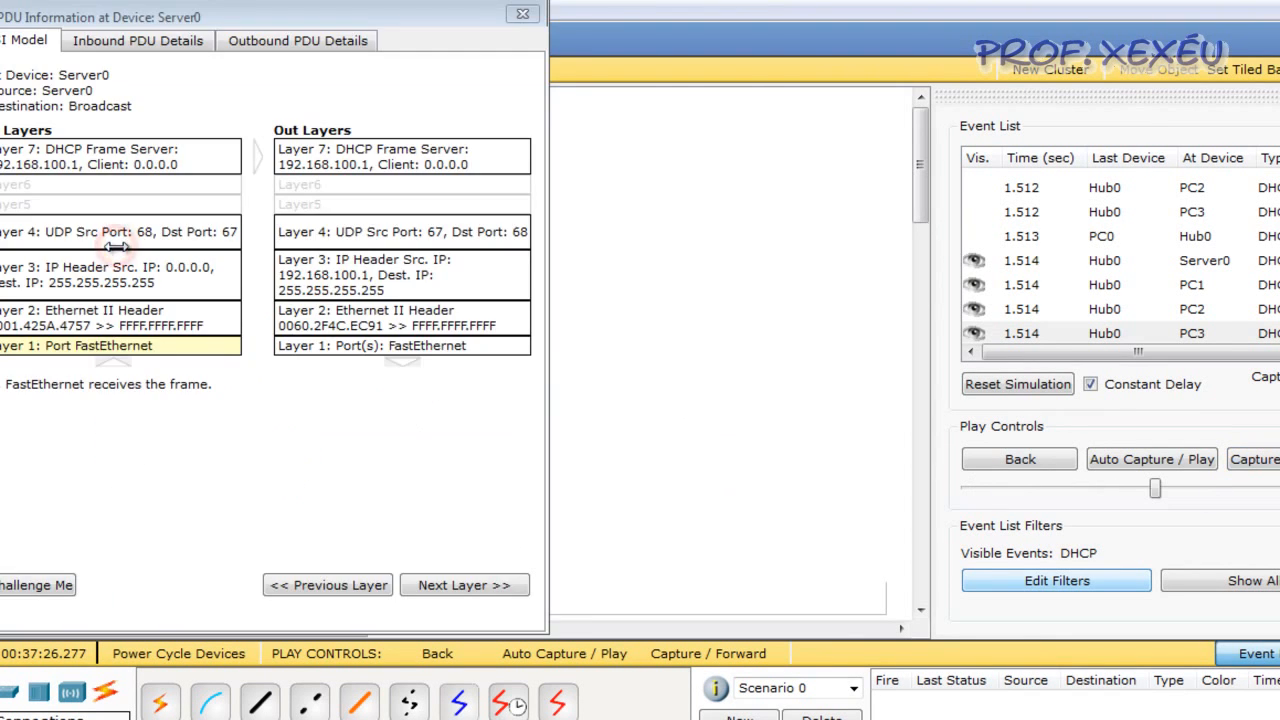
pyautogui.click(195, 42)
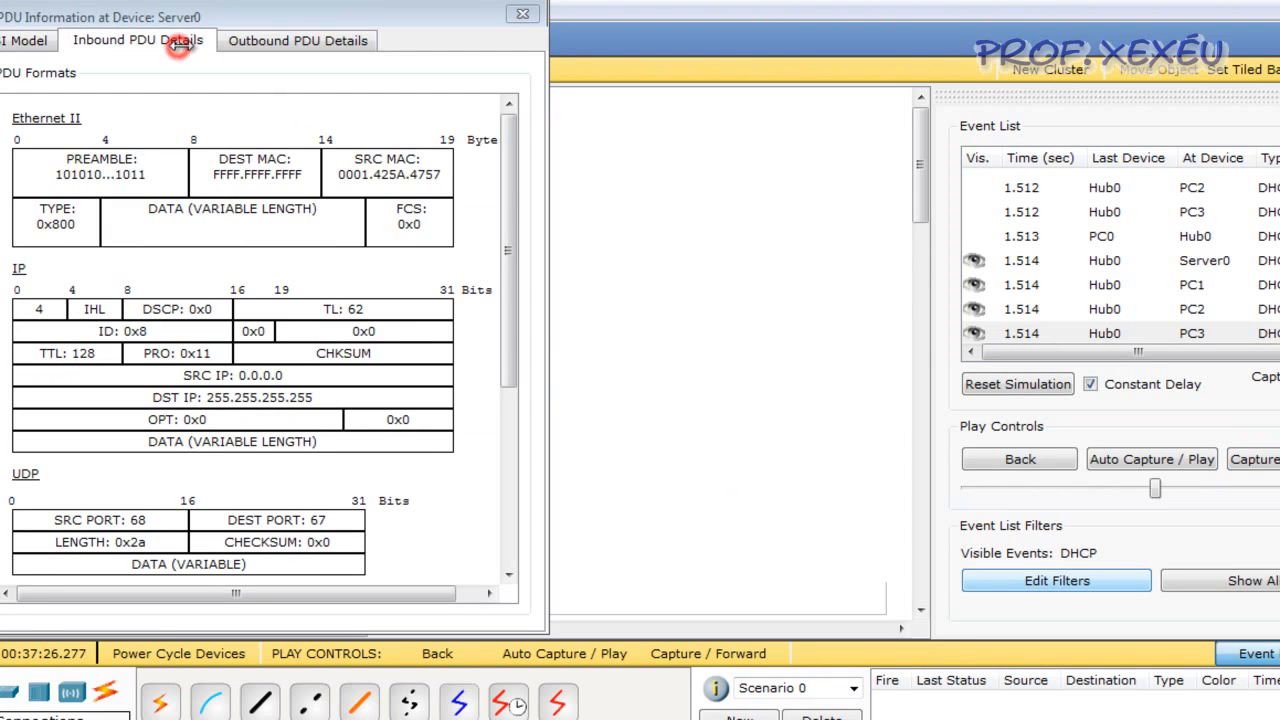
pyautogui.moveTo(516, 318); pyautogui.dragTo(519, 503)
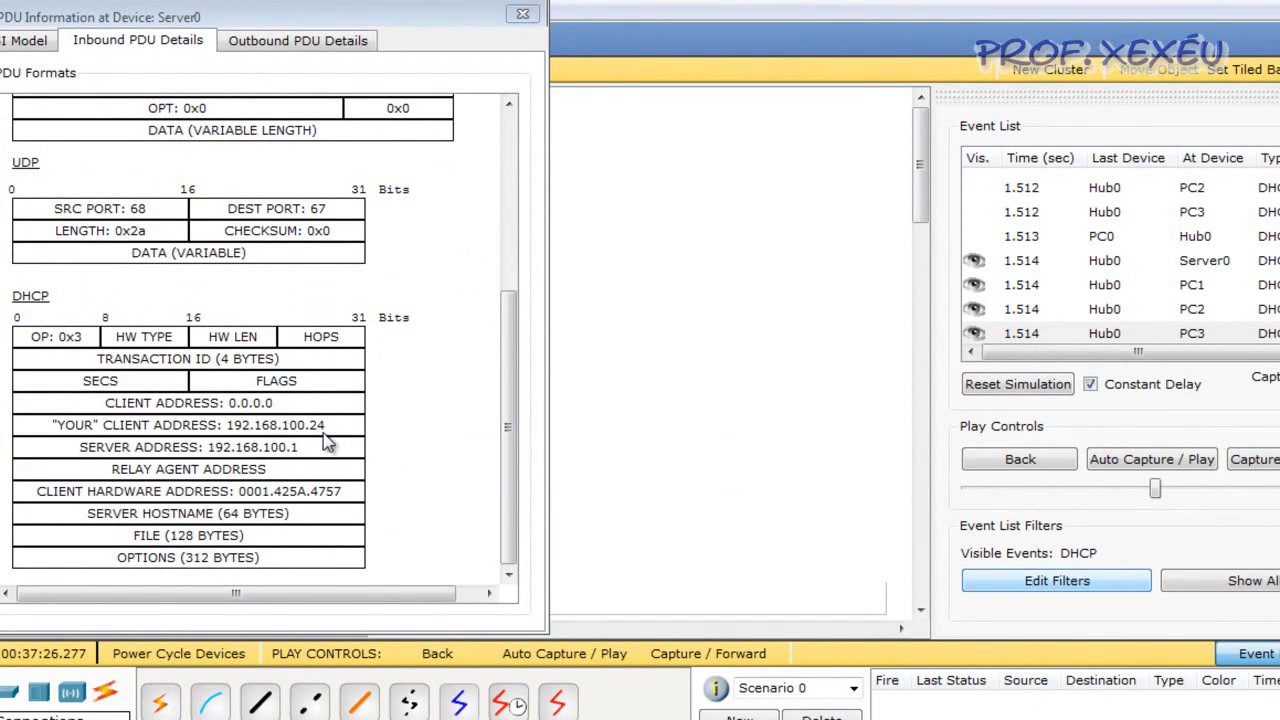
pyautogui.click(522, 14)
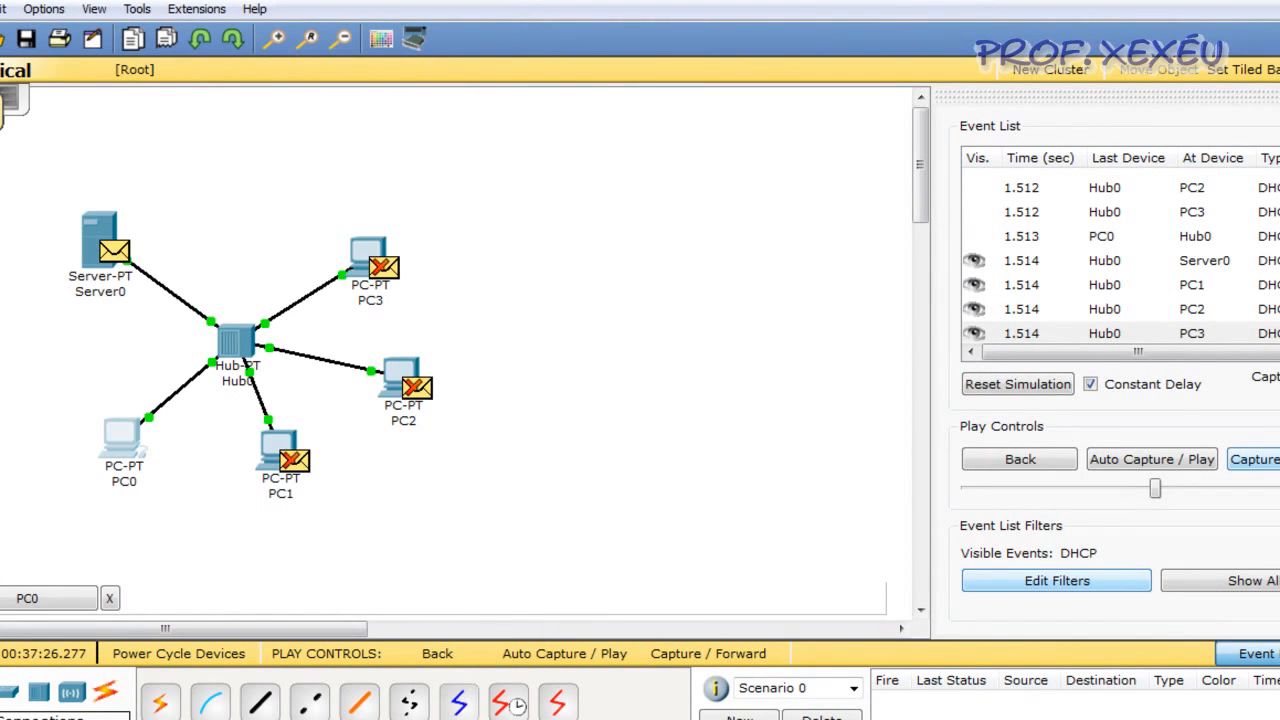
# Advance the simulation until the server's final DHCP reply reaches PC0 at 1.516 s, and check PC0's IP configuration
pyautogui.click(1255, 459)
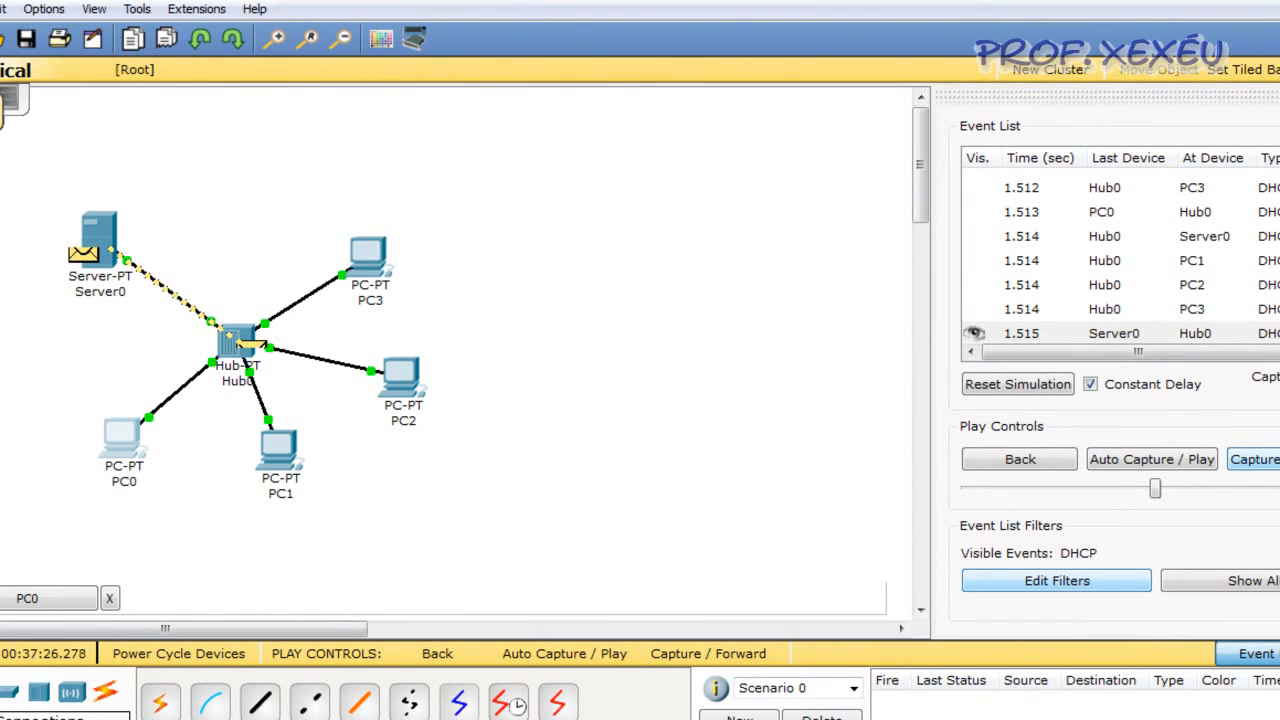
pyautogui.click(610, 719)
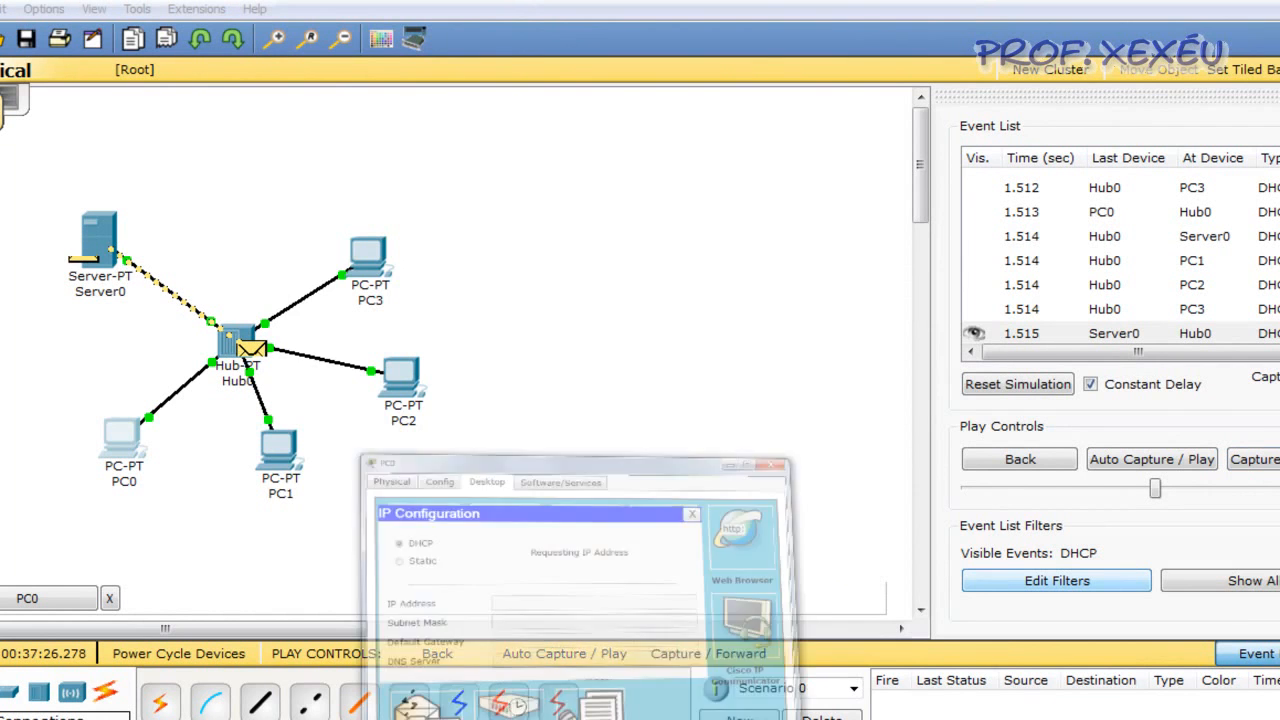
pyautogui.click(1260, 459)
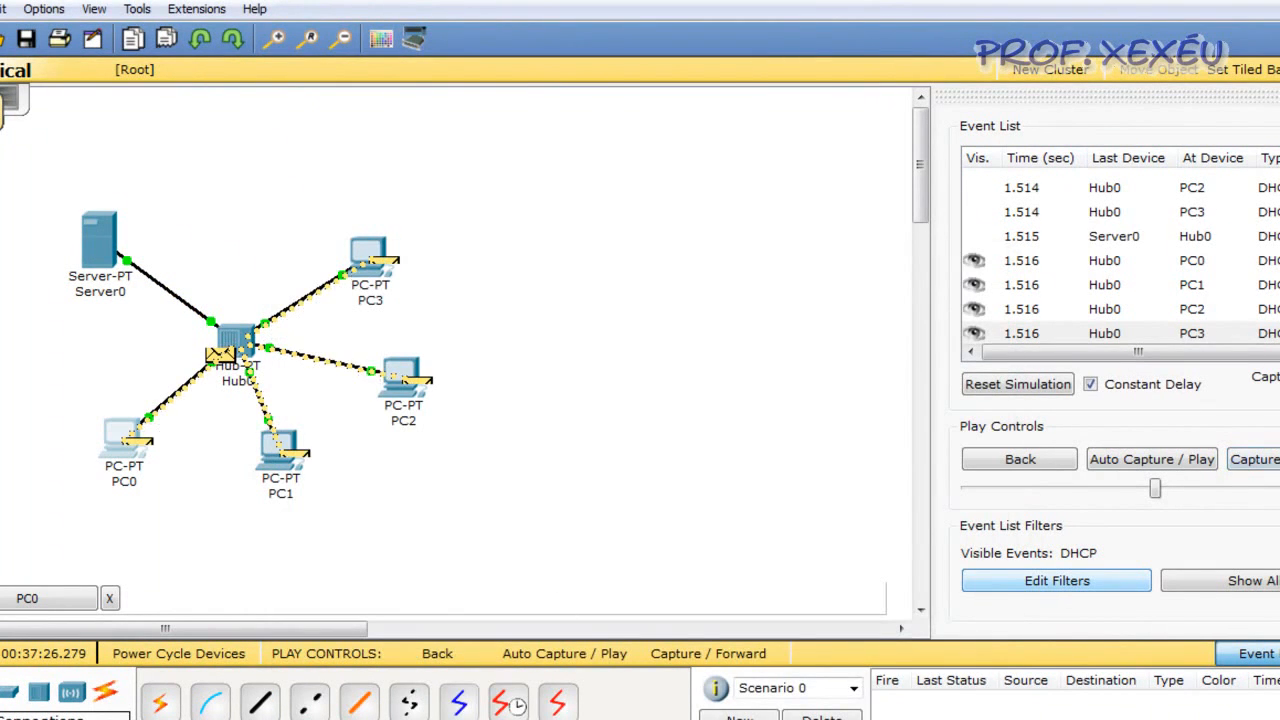
pyautogui.click(562, 719)
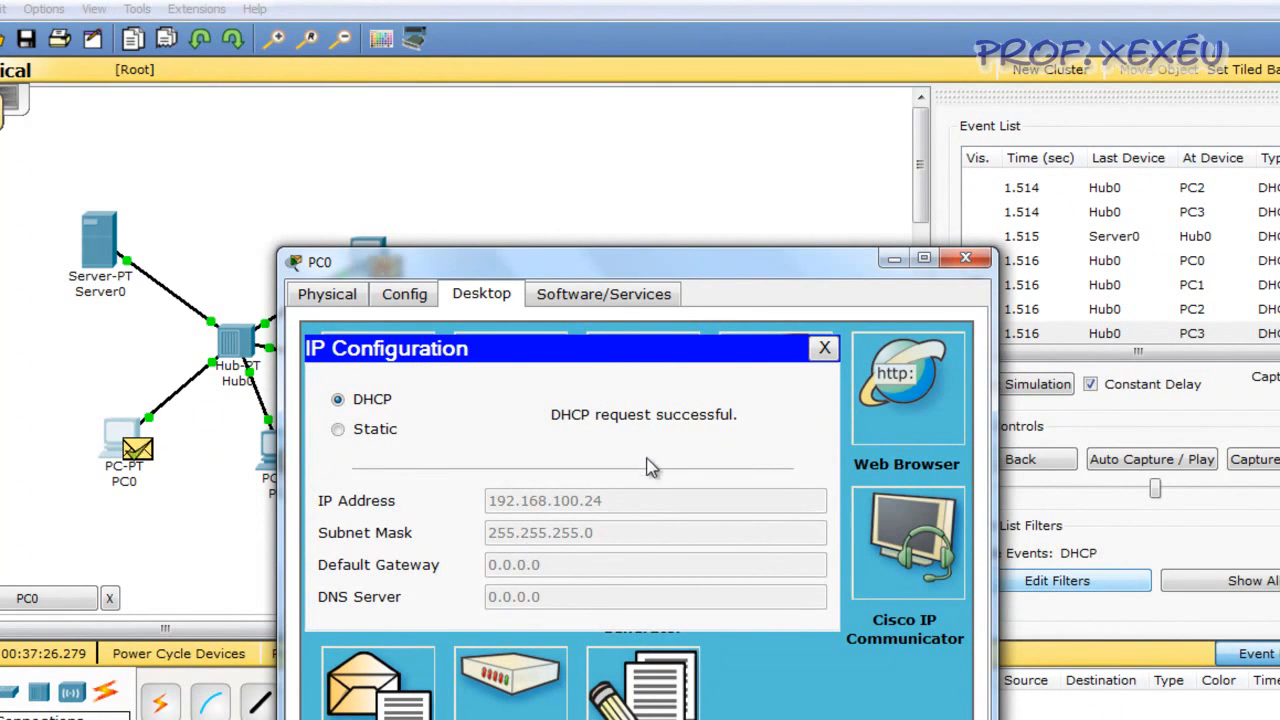
pyautogui.click(826, 349)
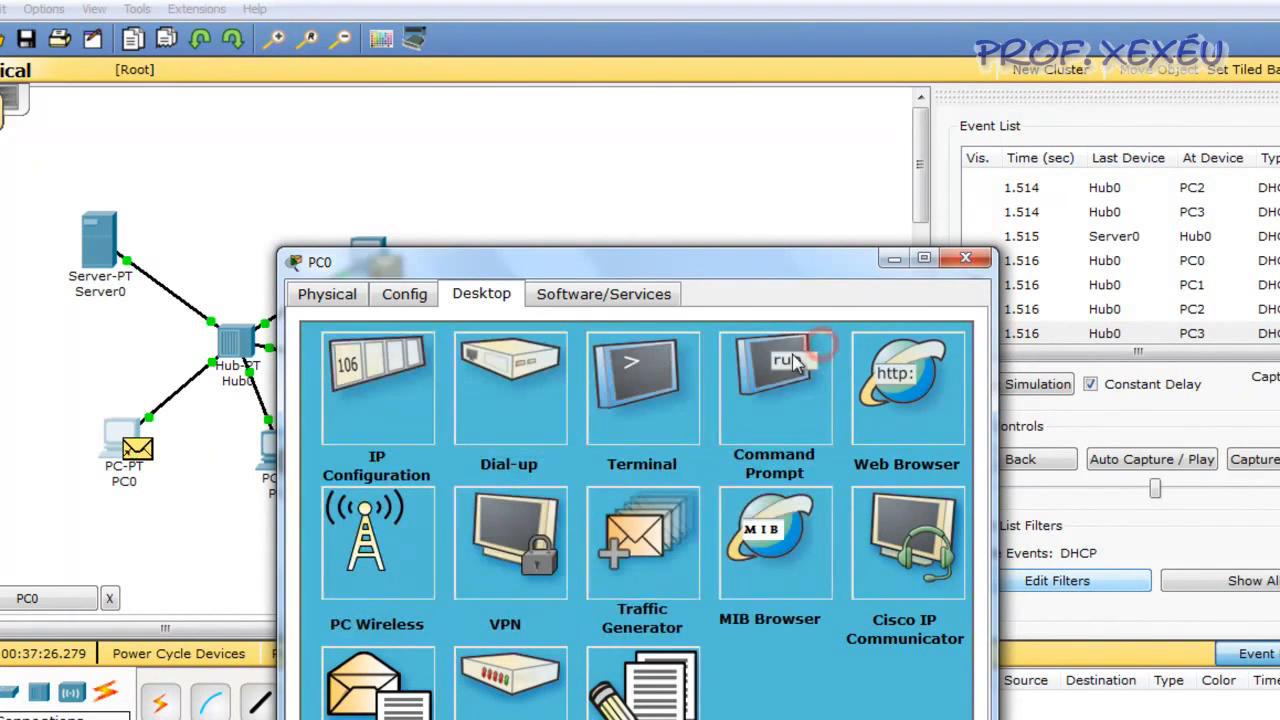
pyautogui.click(966, 259)
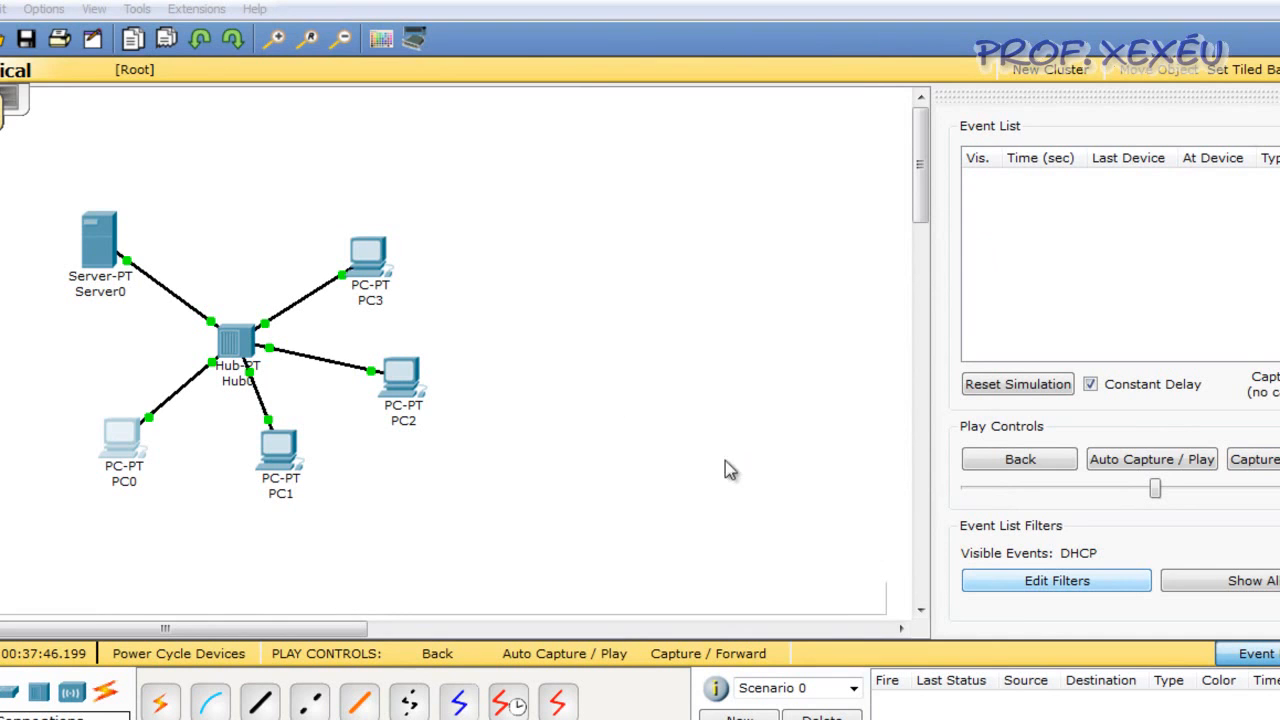
# Return to Realtime mode and replace Hub0 with a 2950-24 switch in the middle of the network
pyautogui.hotkey('shift', 'r')
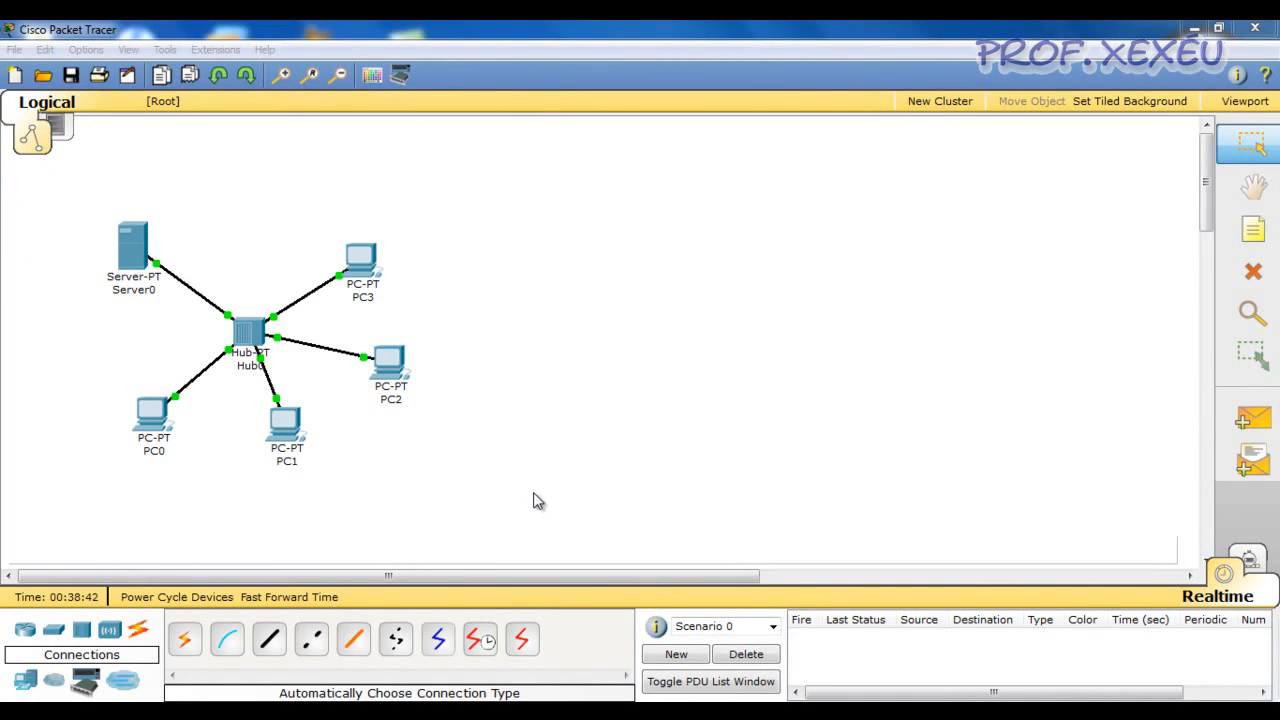
pyautogui.click(531, 494)
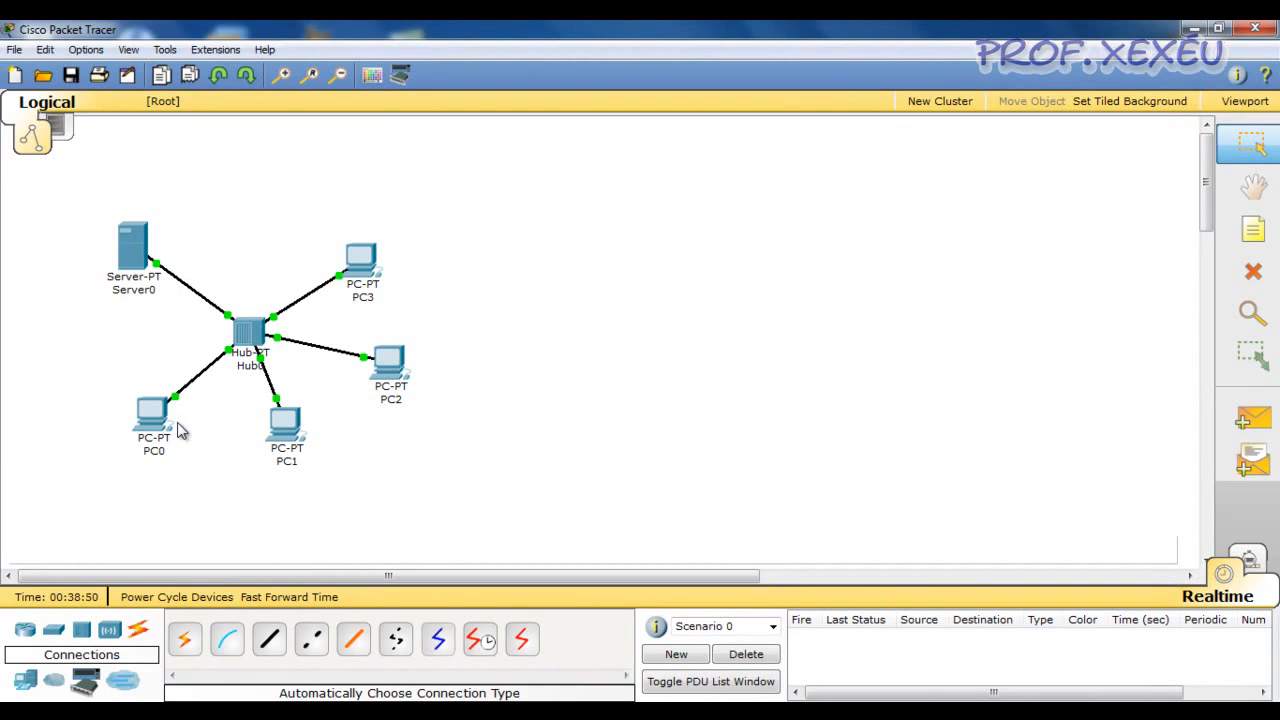
pyautogui.moveTo(248, 355)
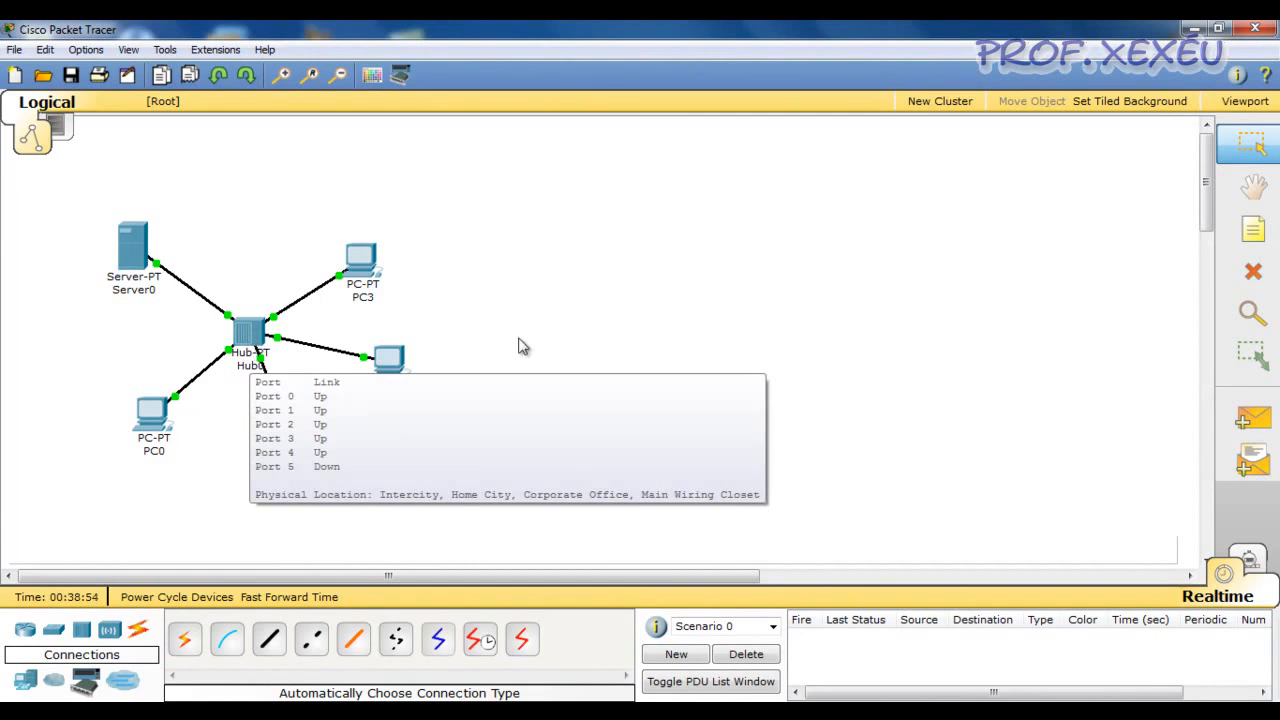
pyautogui.click(1253, 272)
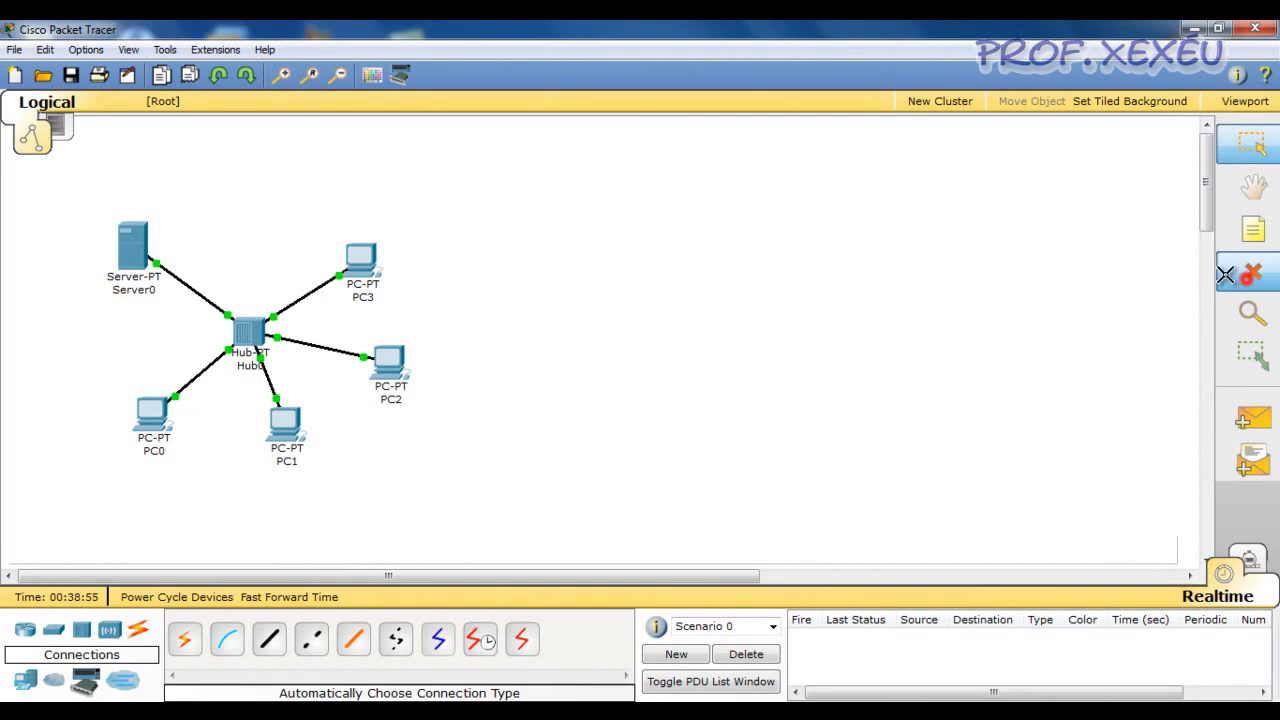
pyautogui.click(250, 340)
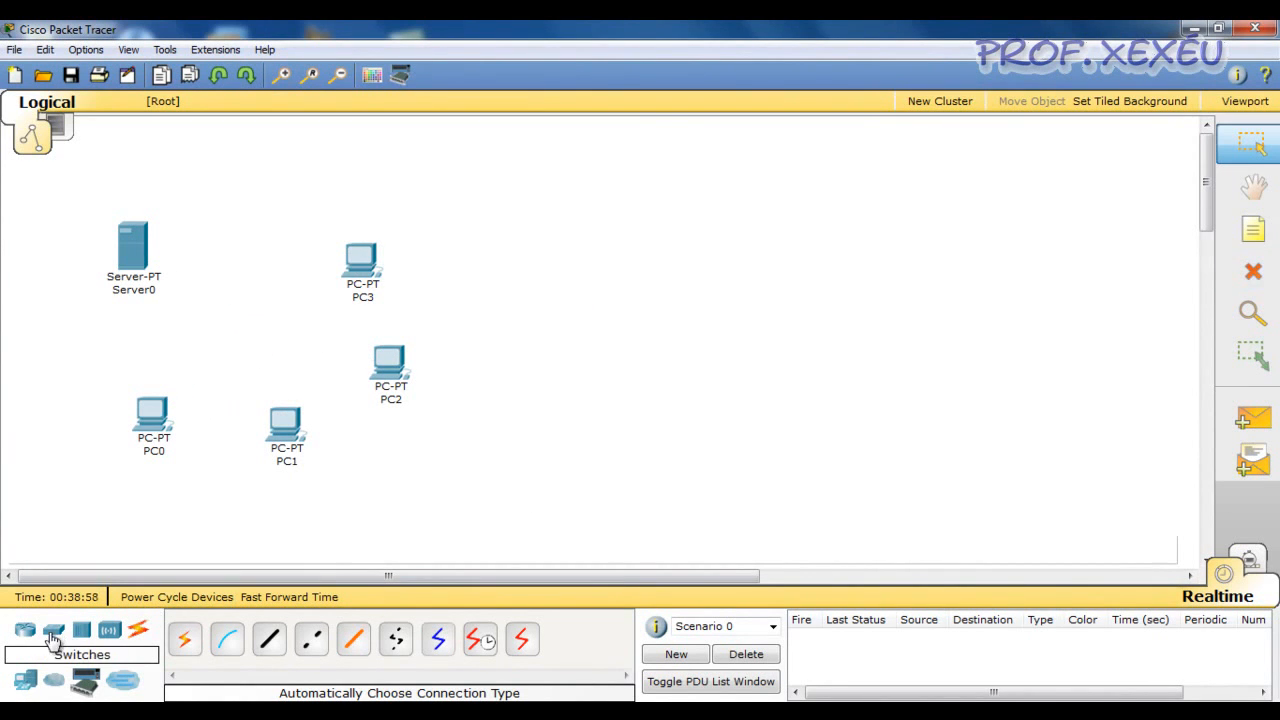
pyautogui.click(52, 632)
pyautogui.moveTo(185, 640); pyautogui.dragTo(256, 337)
# Connect PC0 and PC1 to the 2950-24 switch using the automatically chosen connection type
pyautogui.click(139, 629)
pyautogui.click(187, 641)
pyautogui.click(152, 414)
pyautogui.click(252, 325)
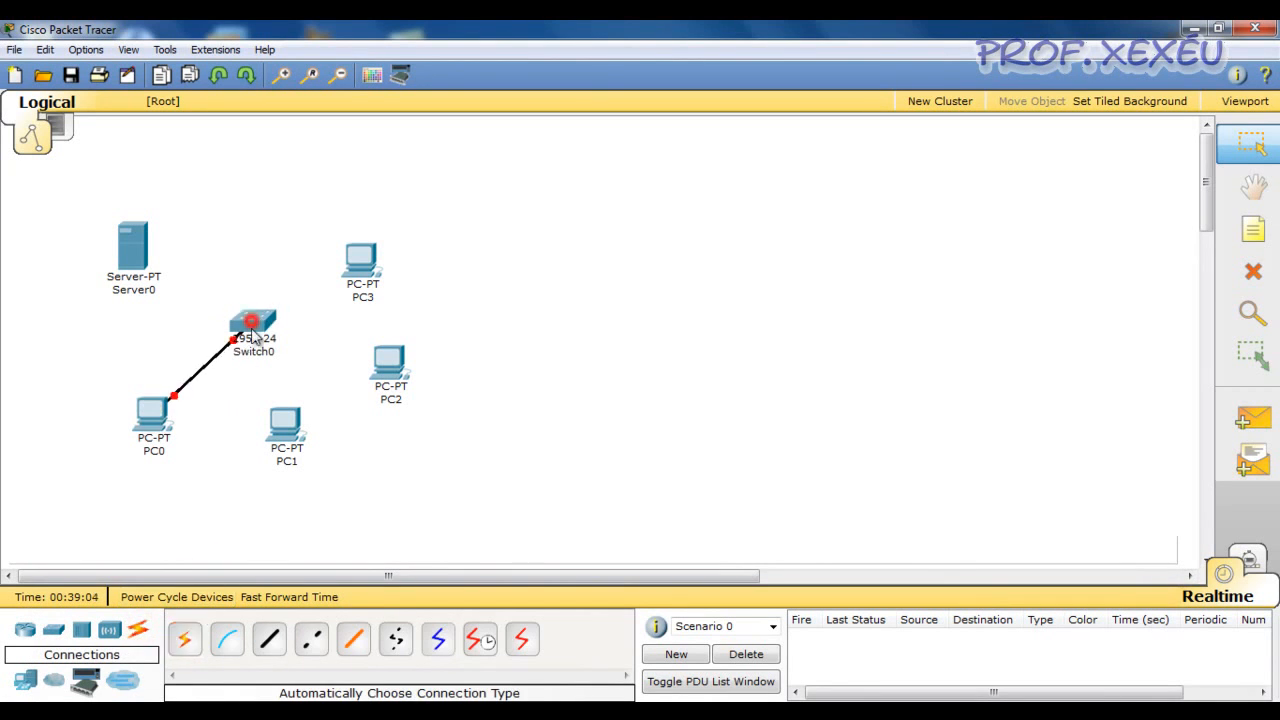
pyautogui.click(185, 641)
pyautogui.click(285, 420)
pyautogui.click(253, 336)
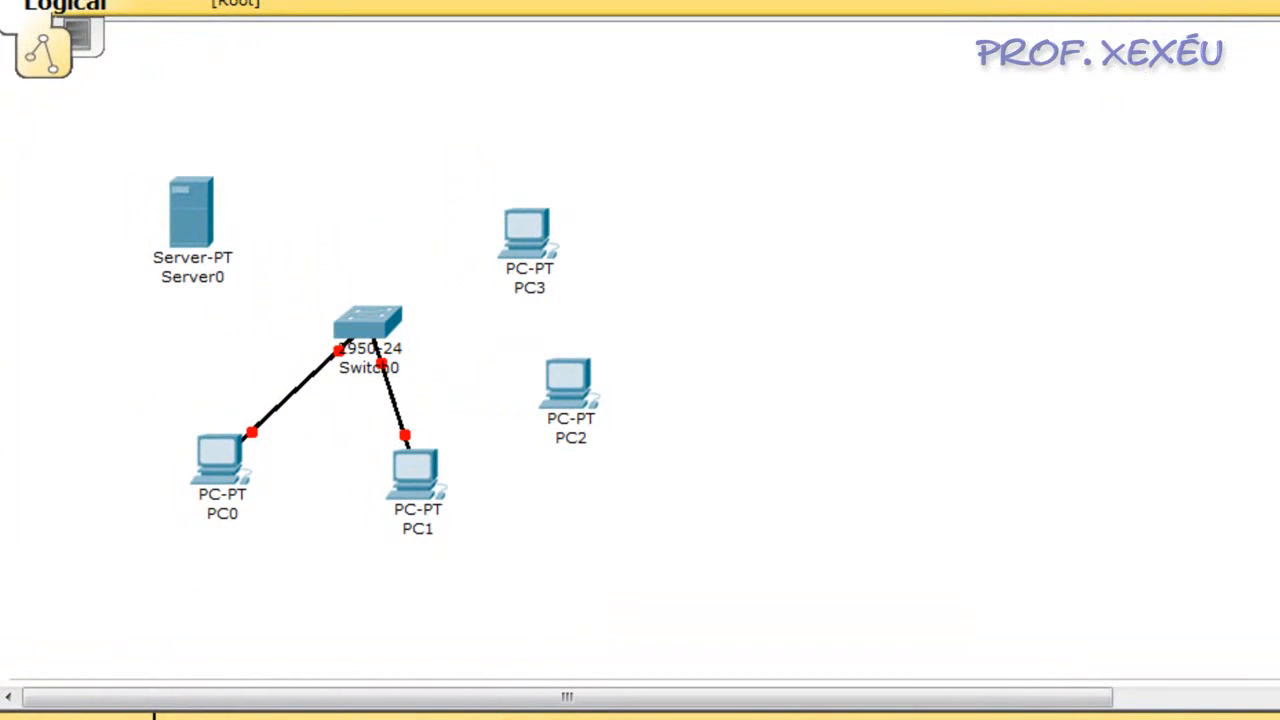
# Connect PC2, PC3 and Server0 to the 2950-24 switch
pyautogui.click(578, 383)
pyautogui.click(370, 318)
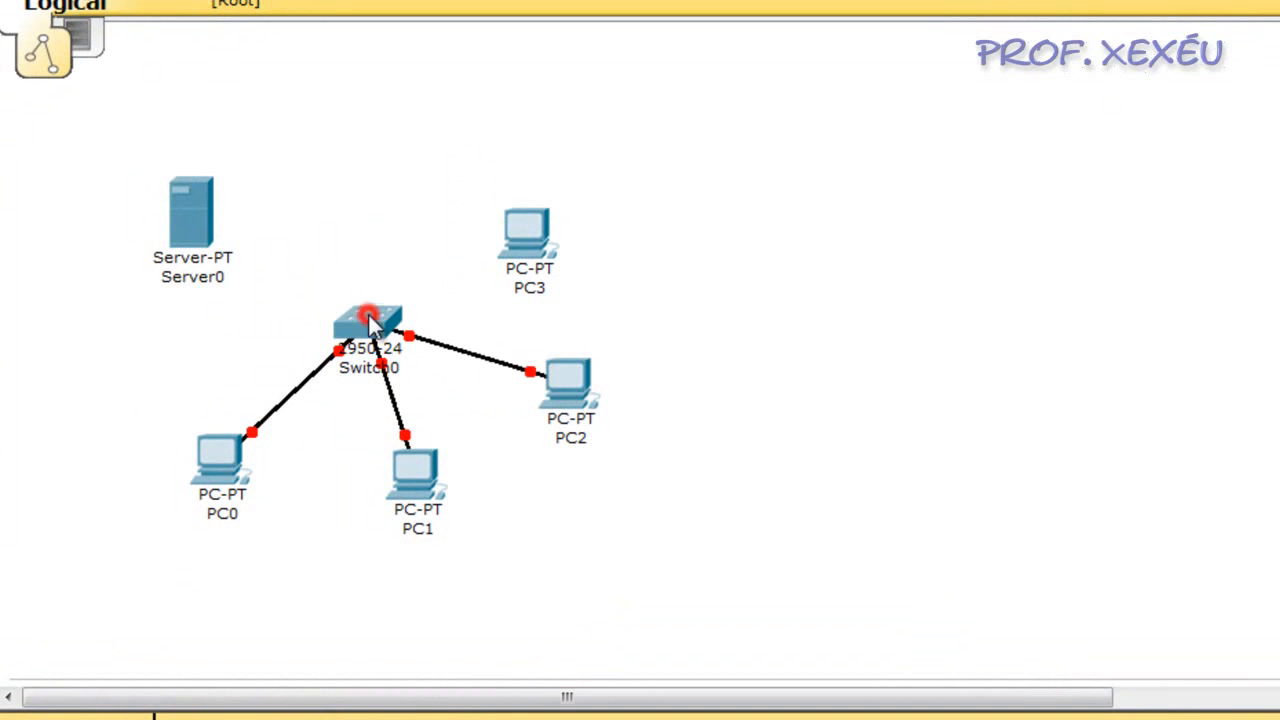
pyautogui.click(530, 232)
pyautogui.click(365, 314)
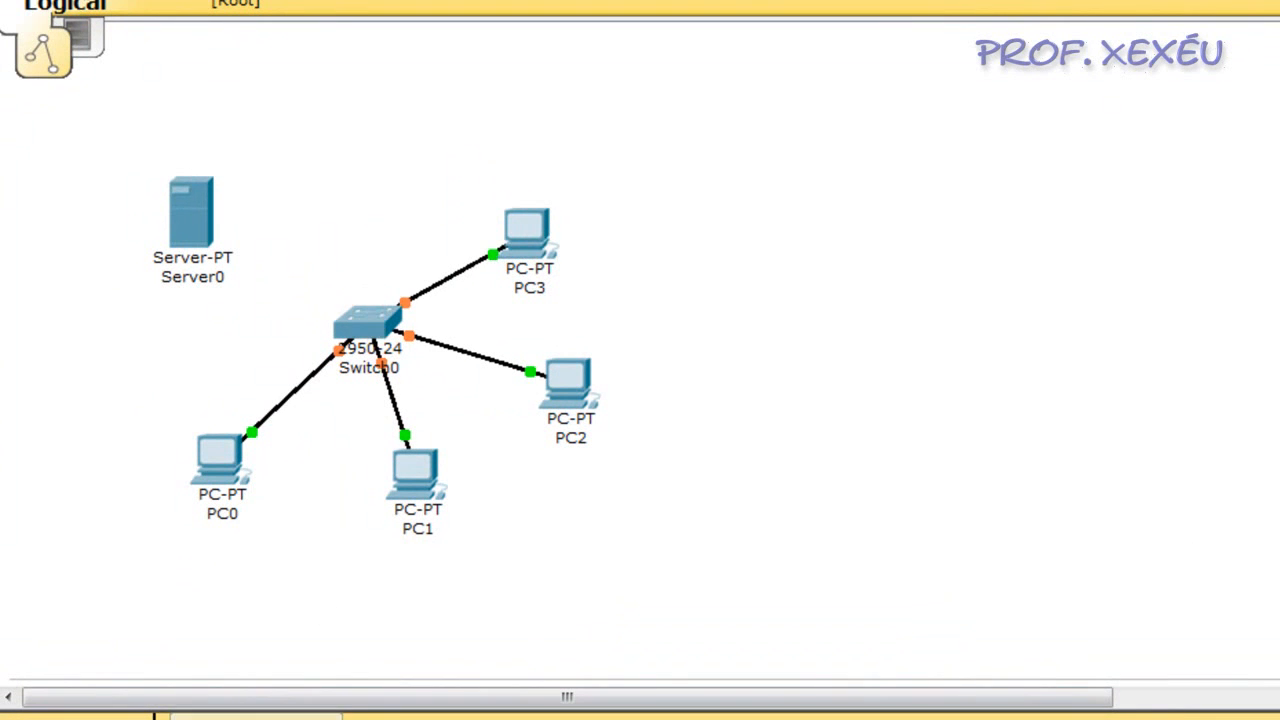
pyautogui.click(188, 220)
pyautogui.click(358, 314)
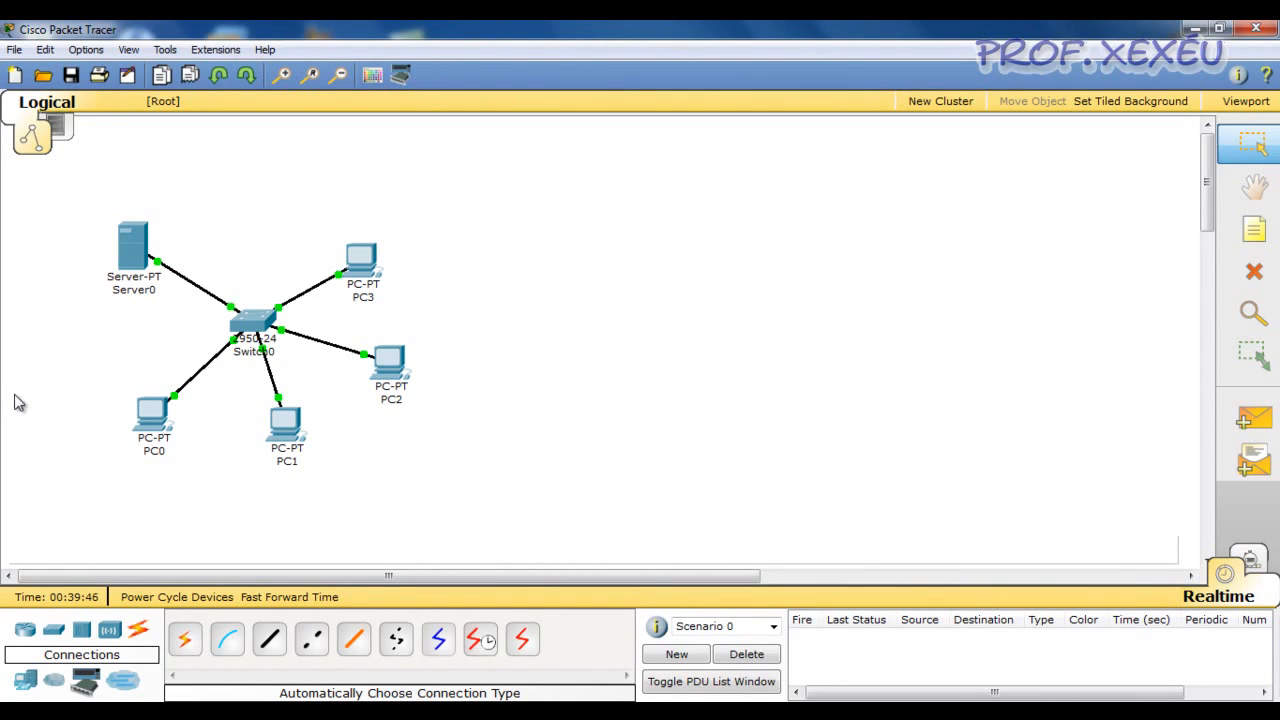
# Test connectivity with simple PDUs from PC0 to PC1 and from PC0 to Server0, and delete the test scenario
pyautogui.click(707, 288)
pyautogui.click(1256, 422)
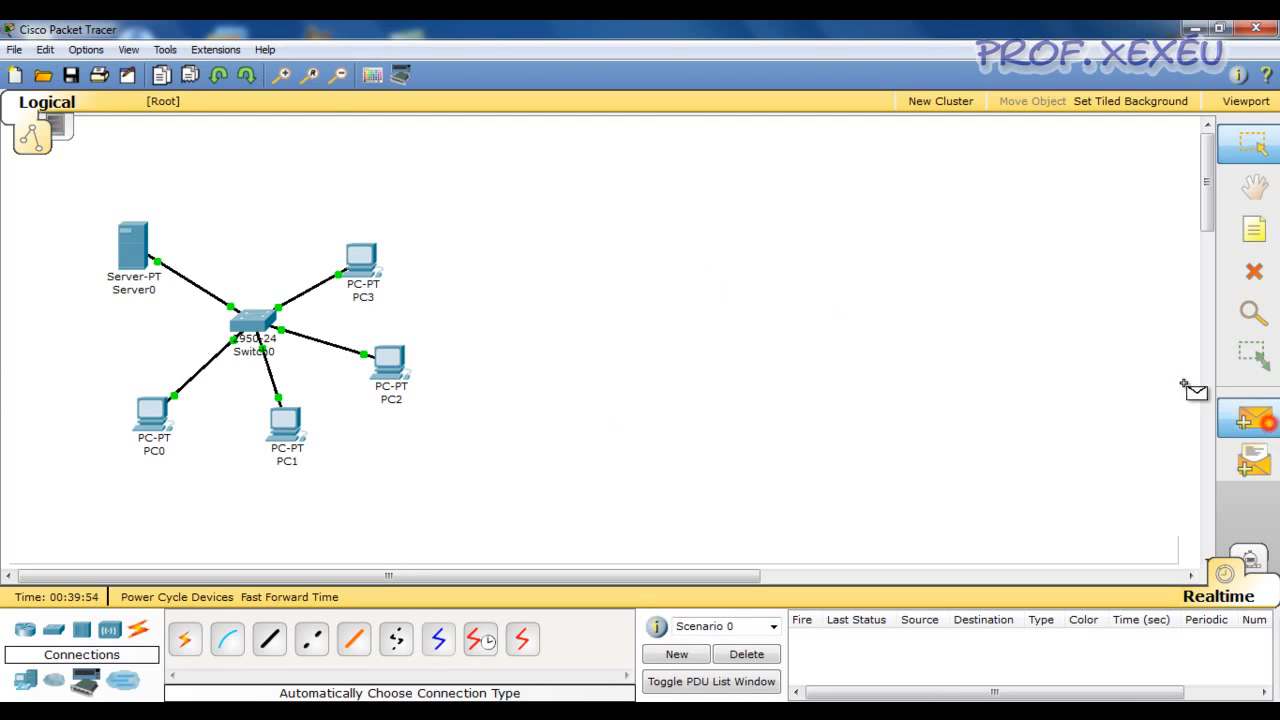
pyautogui.click(155, 413)
pyautogui.click(291, 424)
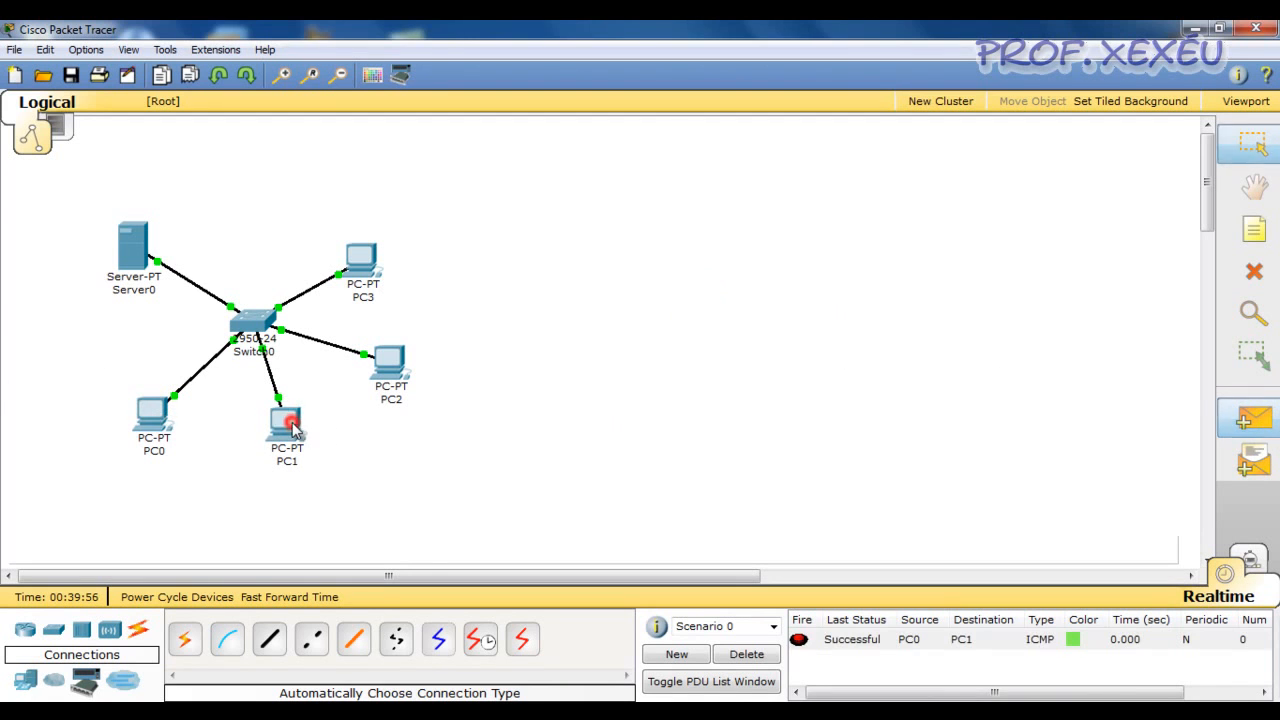
pyautogui.click(1256, 427)
pyautogui.click(155, 413)
pyautogui.click(131, 245)
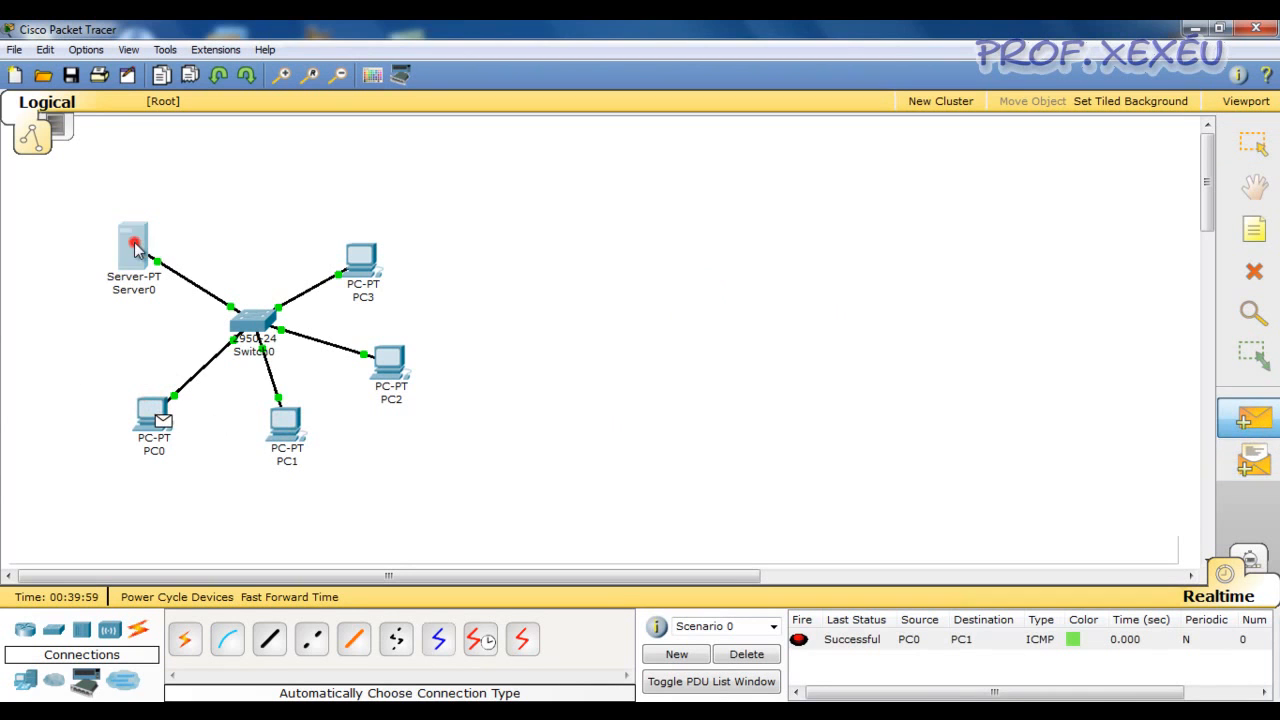
pyautogui.click(746, 654)
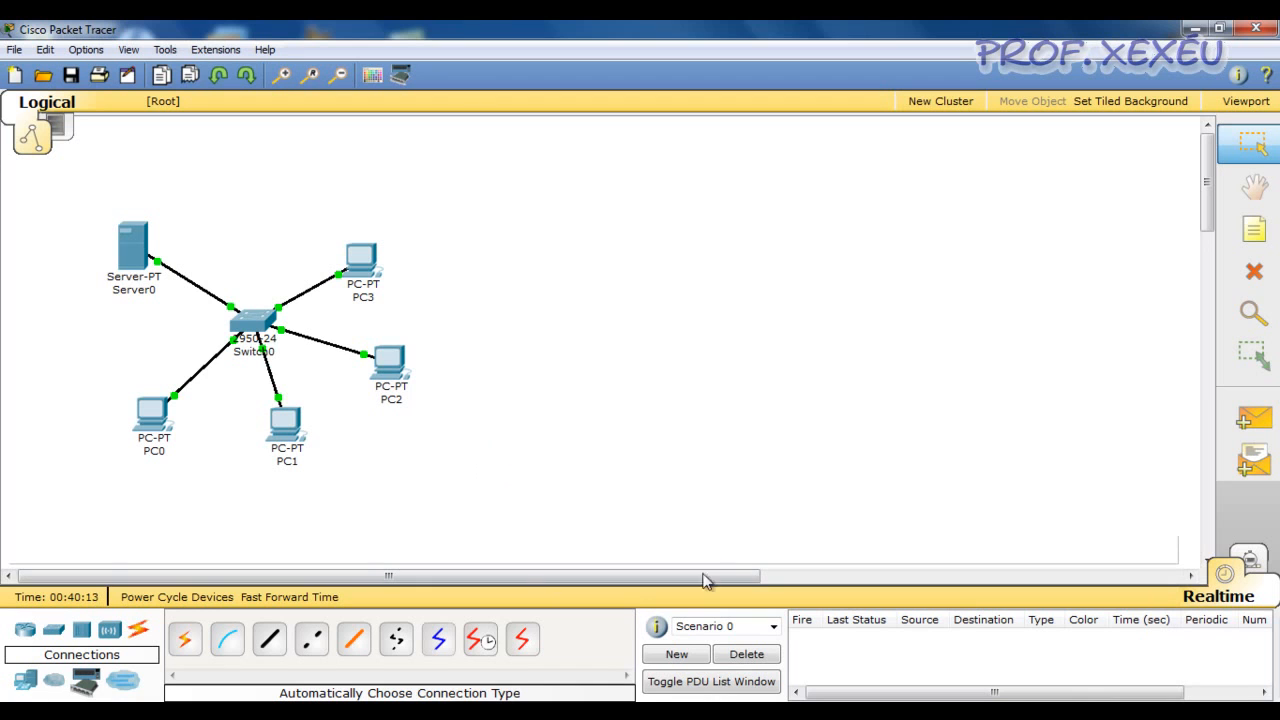
# Enter Simulation mode and make PC0 request a new address by changing its IP configuration to Static and back to DHCP
pyautogui.click(1250, 560)
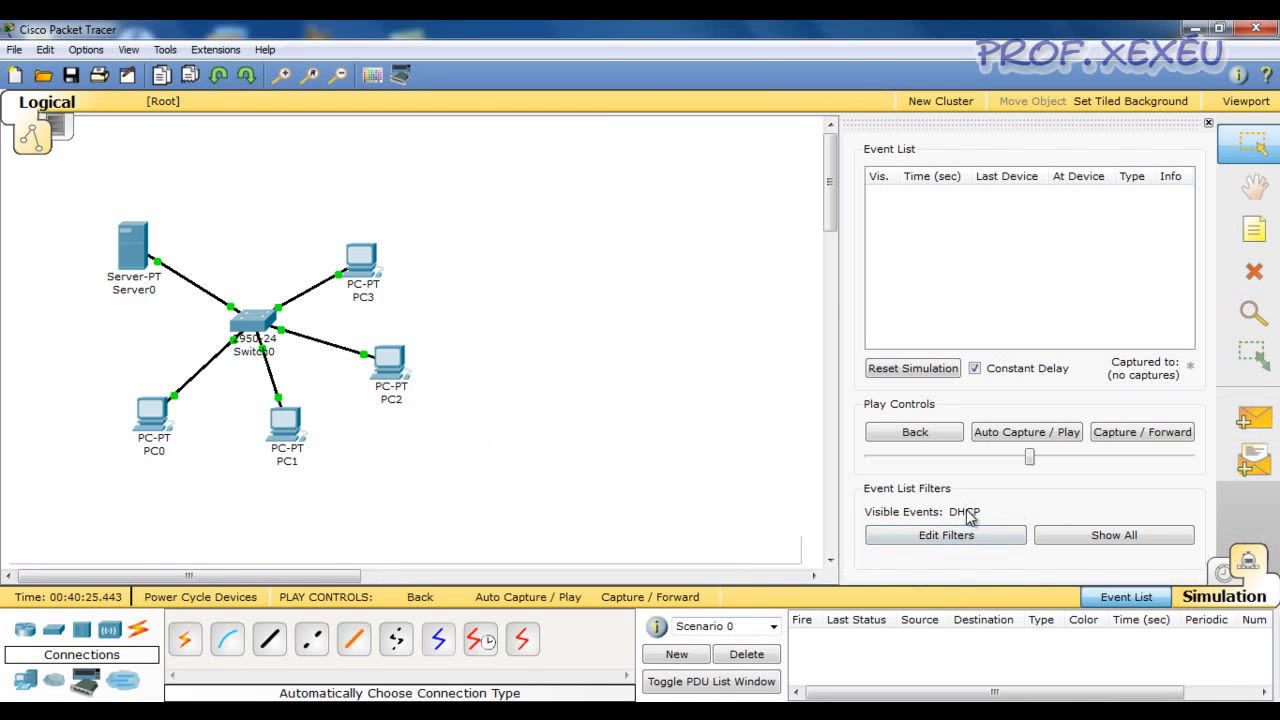
pyautogui.click(152, 420)
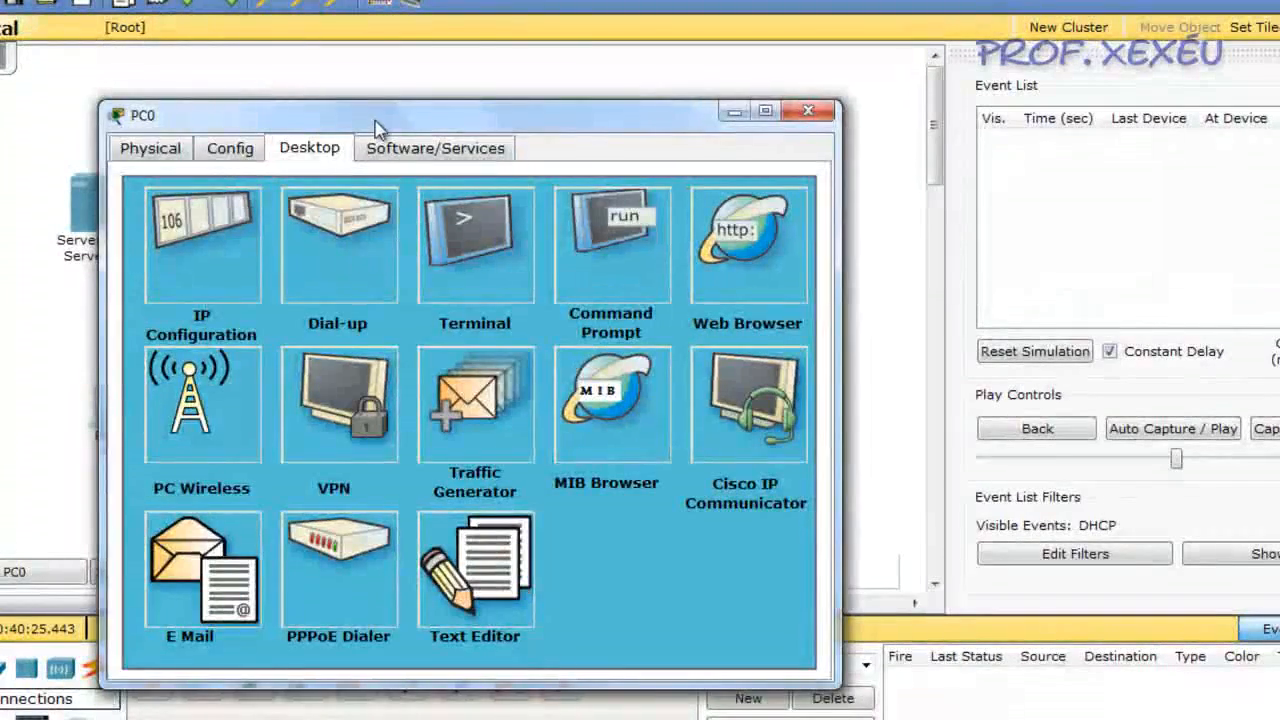
pyautogui.moveTo(362, 127); pyautogui.dragTo(651, 244)
pyautogui.click(494, 368)
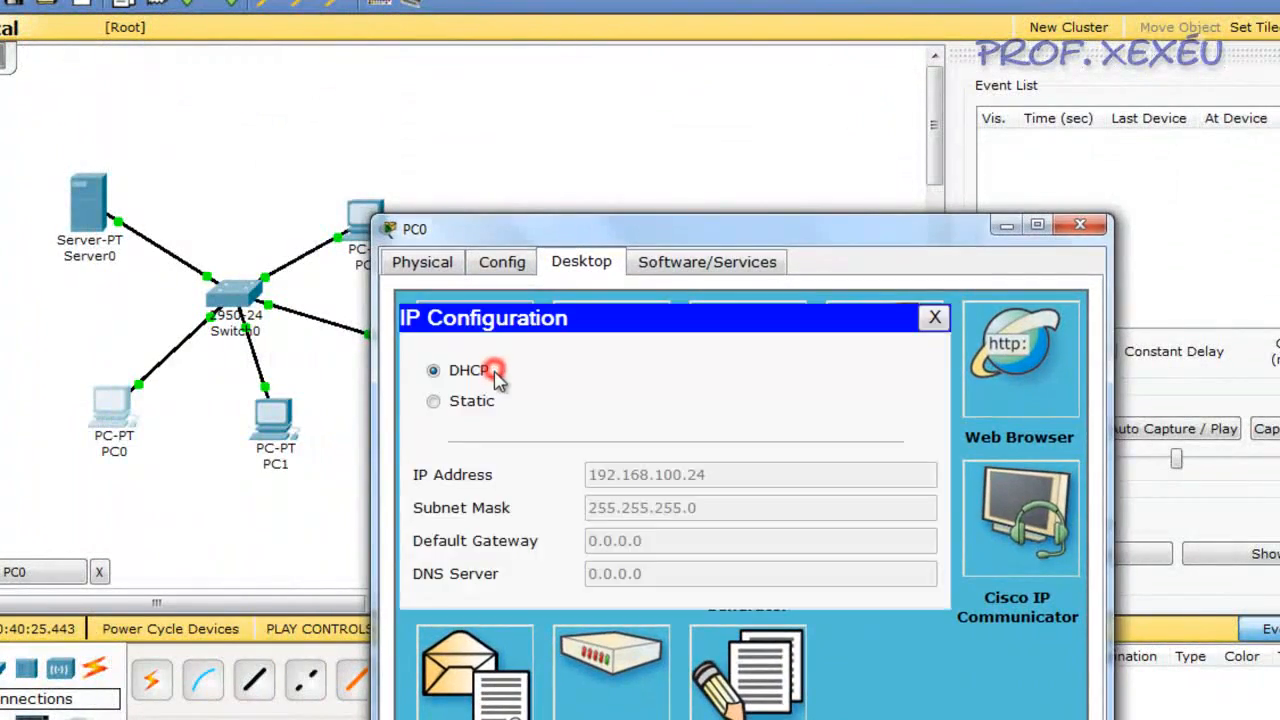
pyautogui.click(452, 401)
pyautogui.click(440, 370)
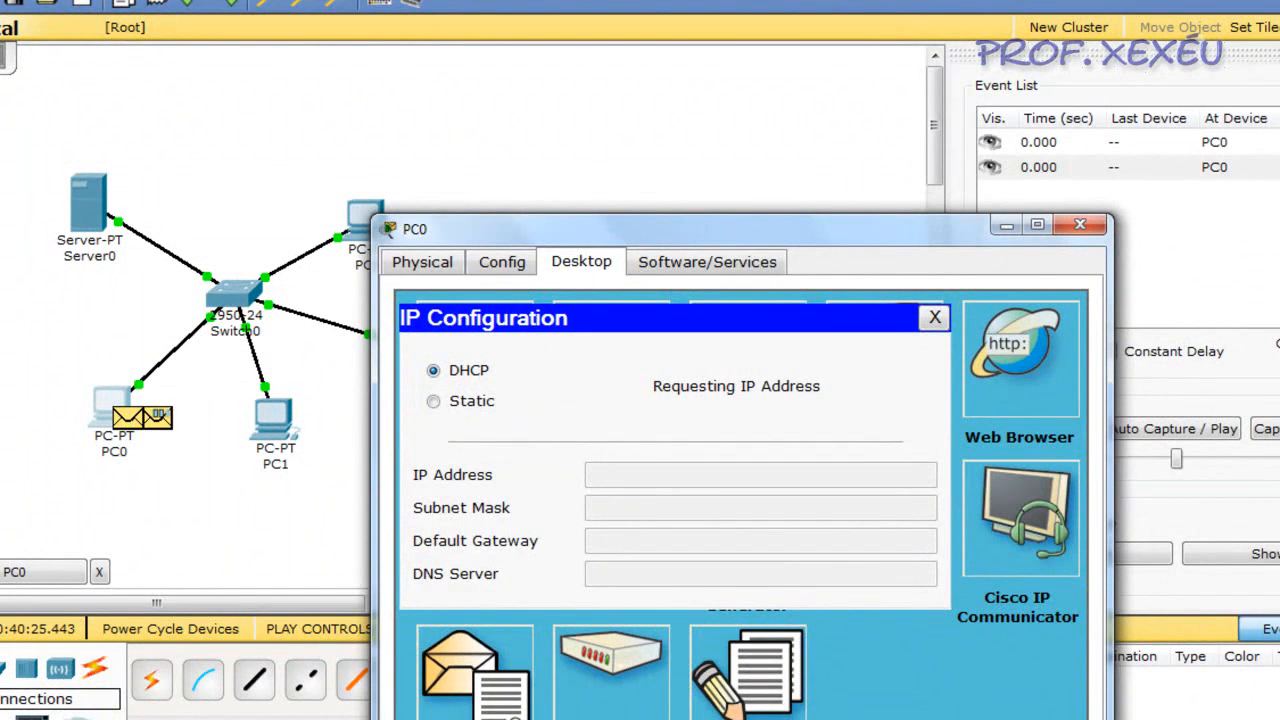
# Advance the simulation until Server0's DHCP reply reaches Switch0 at 1.508 s
pyautogui.click(1268, 428)
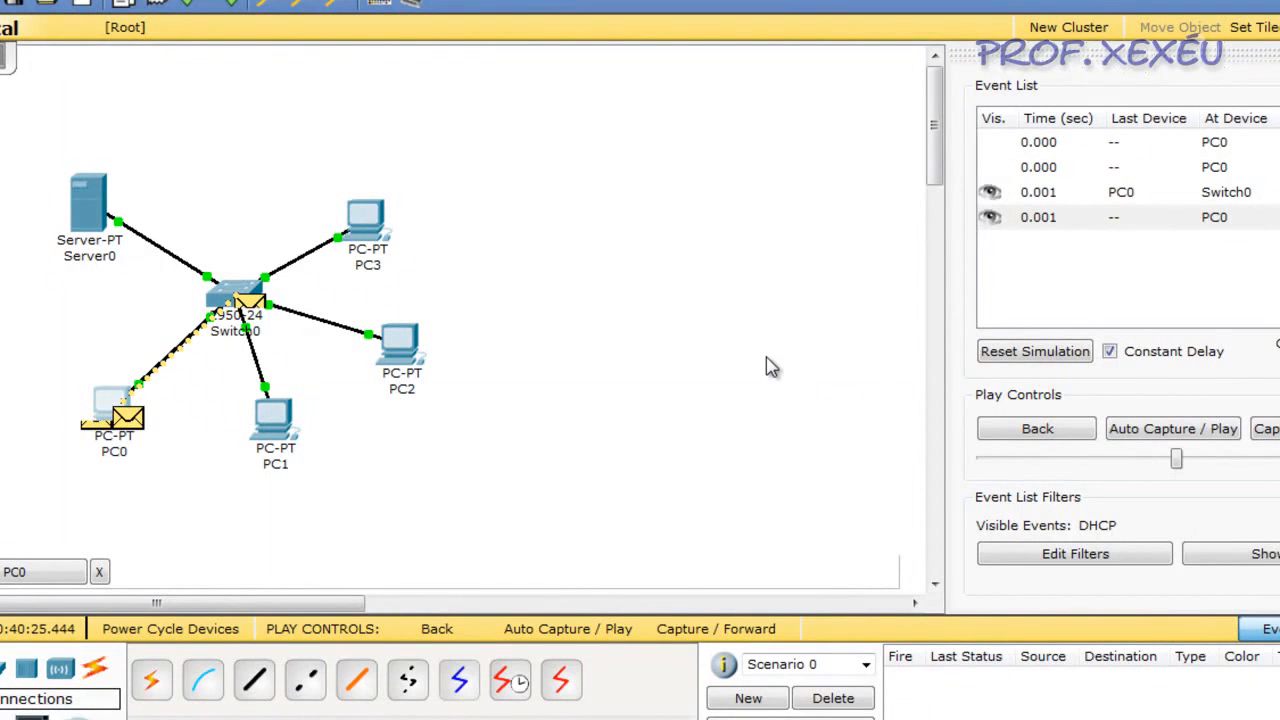
pyautogui.click(1266, 428)
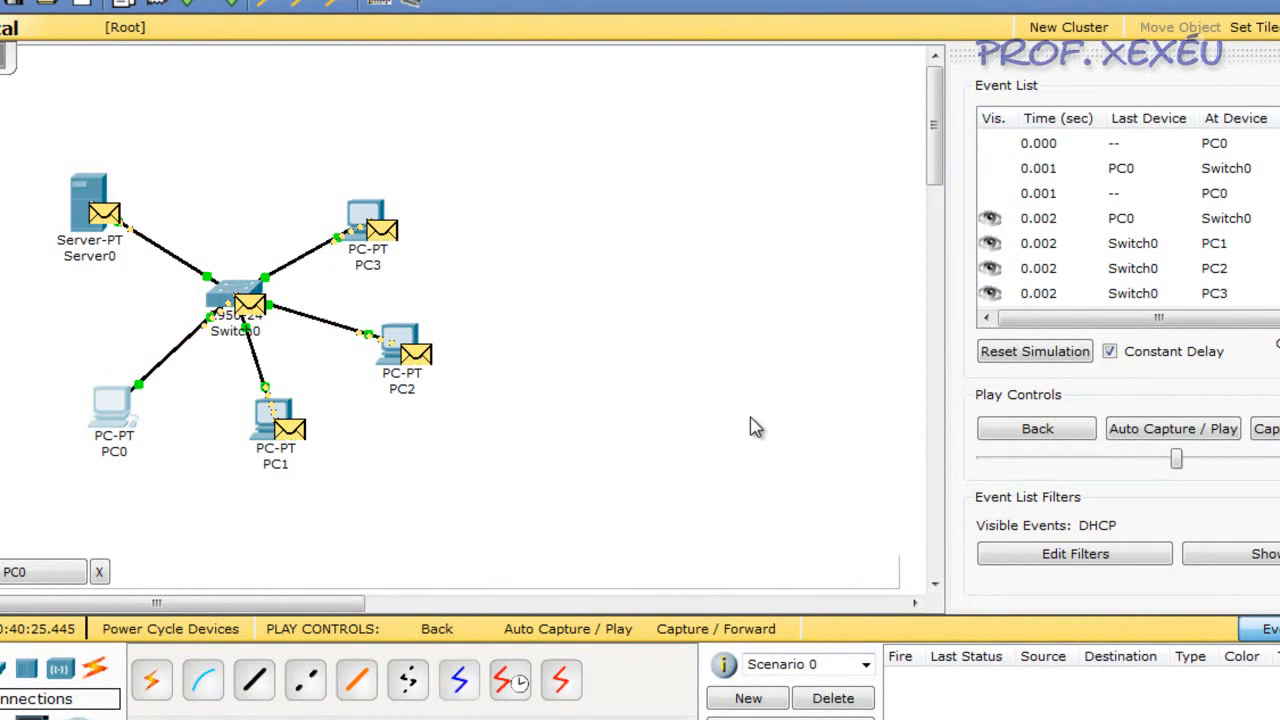
pyautogui.click(1266, 428)
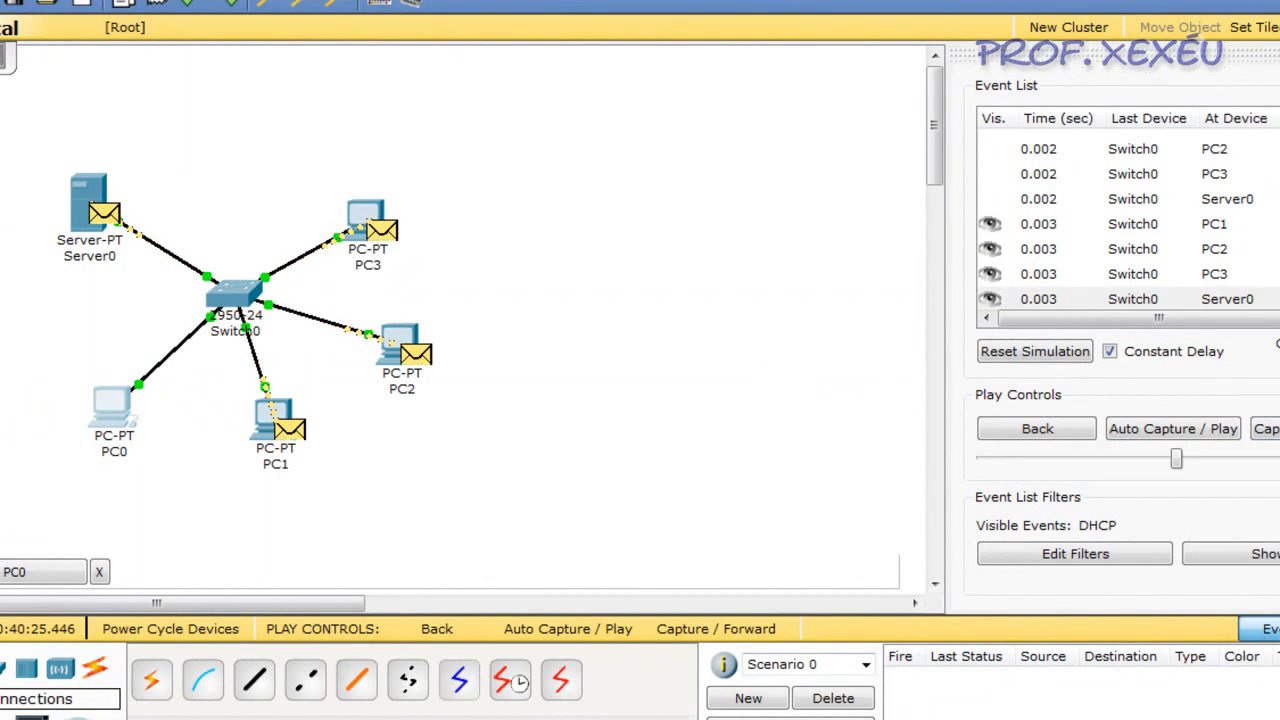
pyautogui.click(1266, 428)
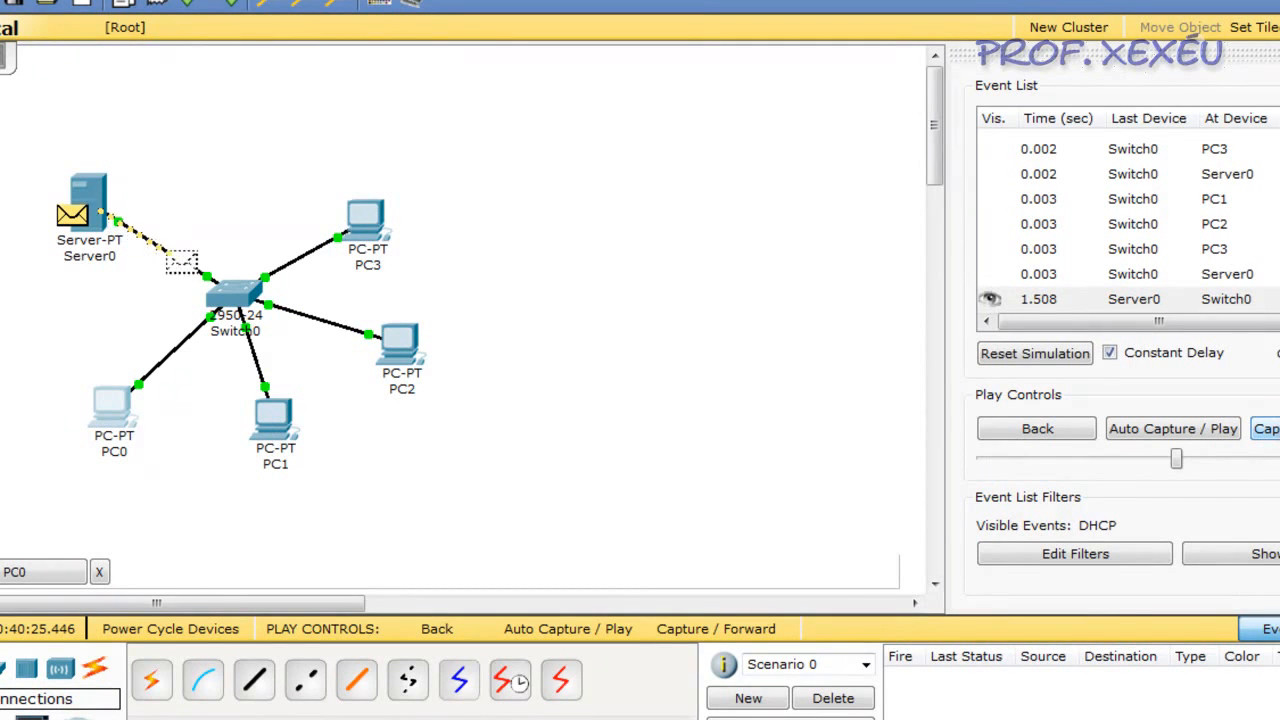
# Advance the simulation through the rest of the DHCP exchange until Server0's final reply reaches the four PCs at 1.513 s
pyautogui.click(1266, 428)
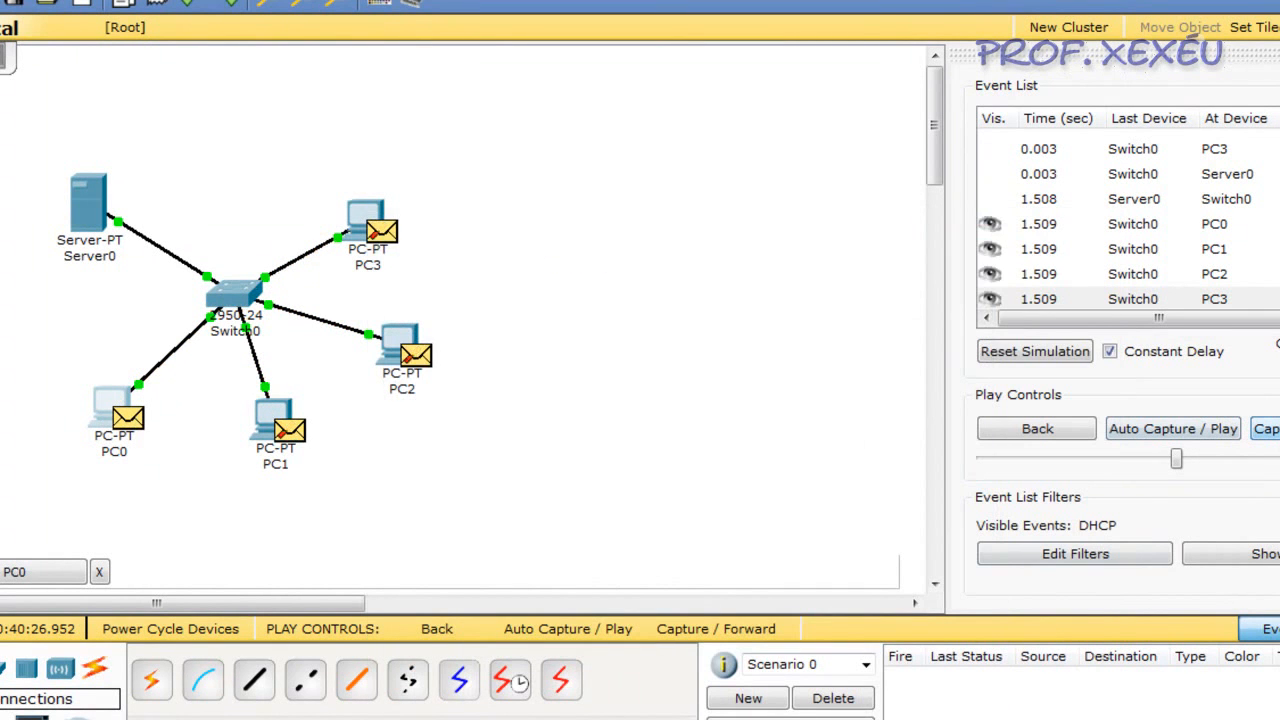
pyautogui.click(1268, 428)
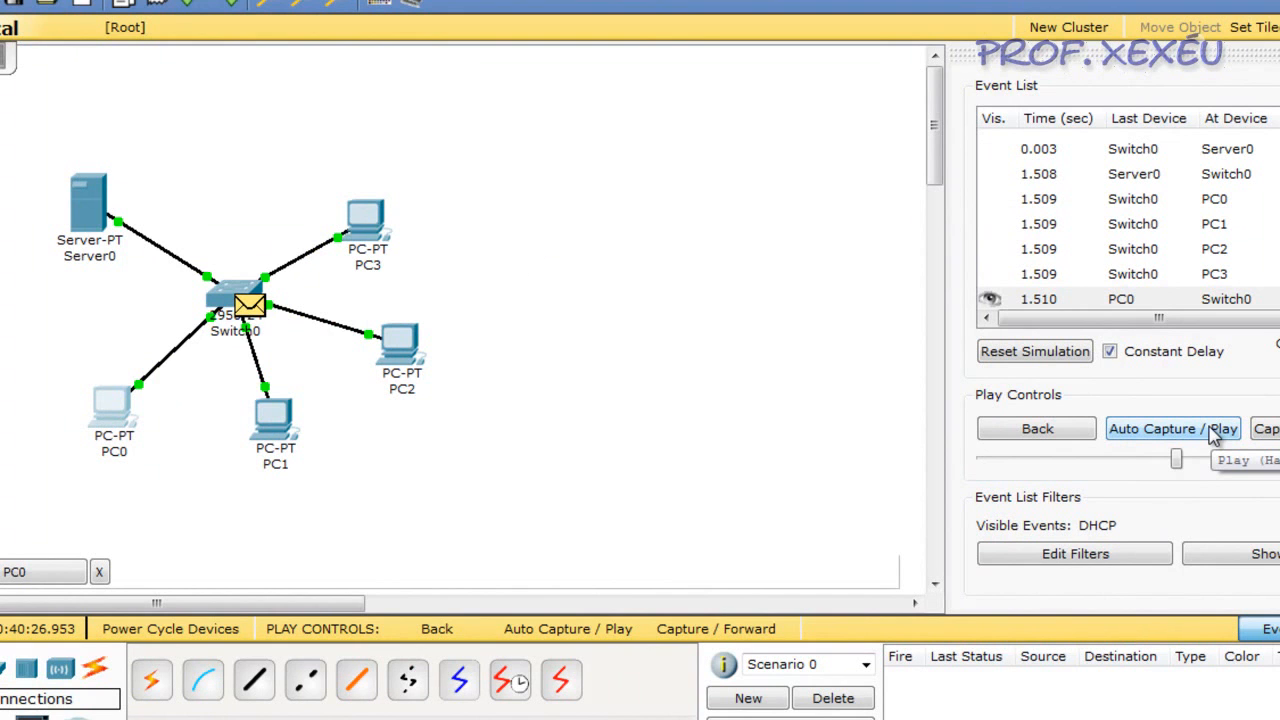
pyautogui.click(1266, 428)
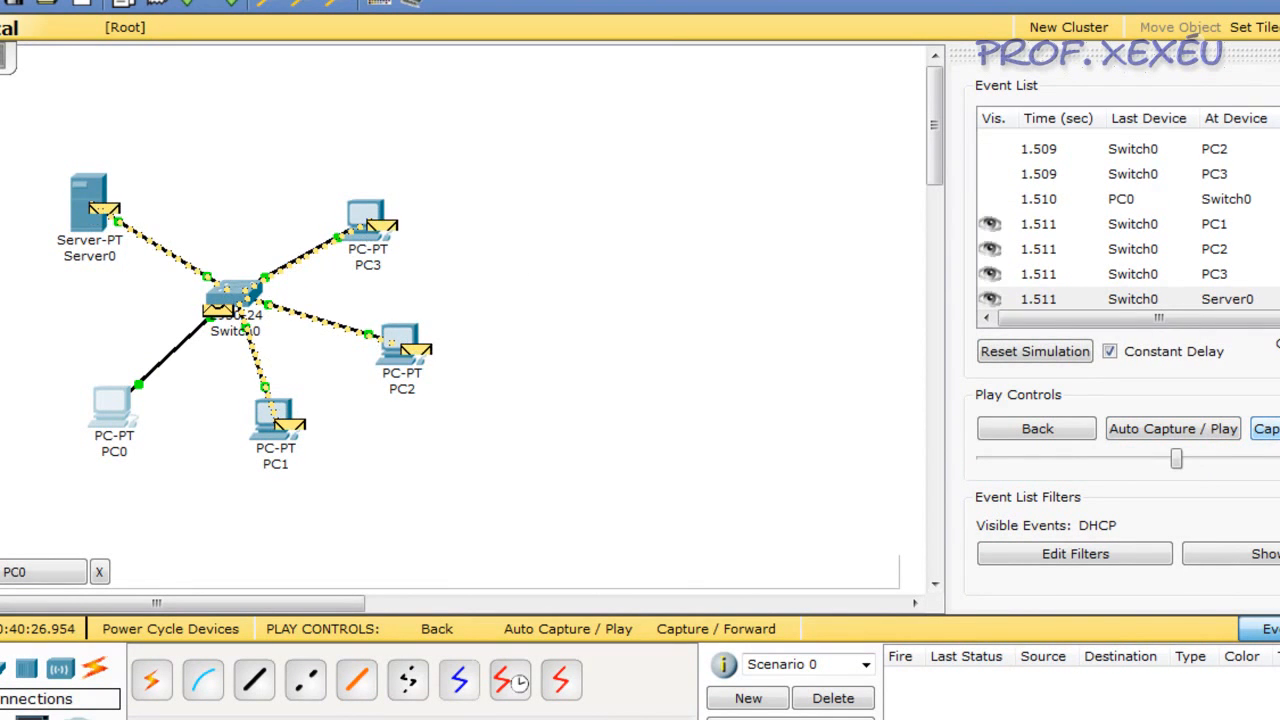
pyautogui.click(1268, 428)
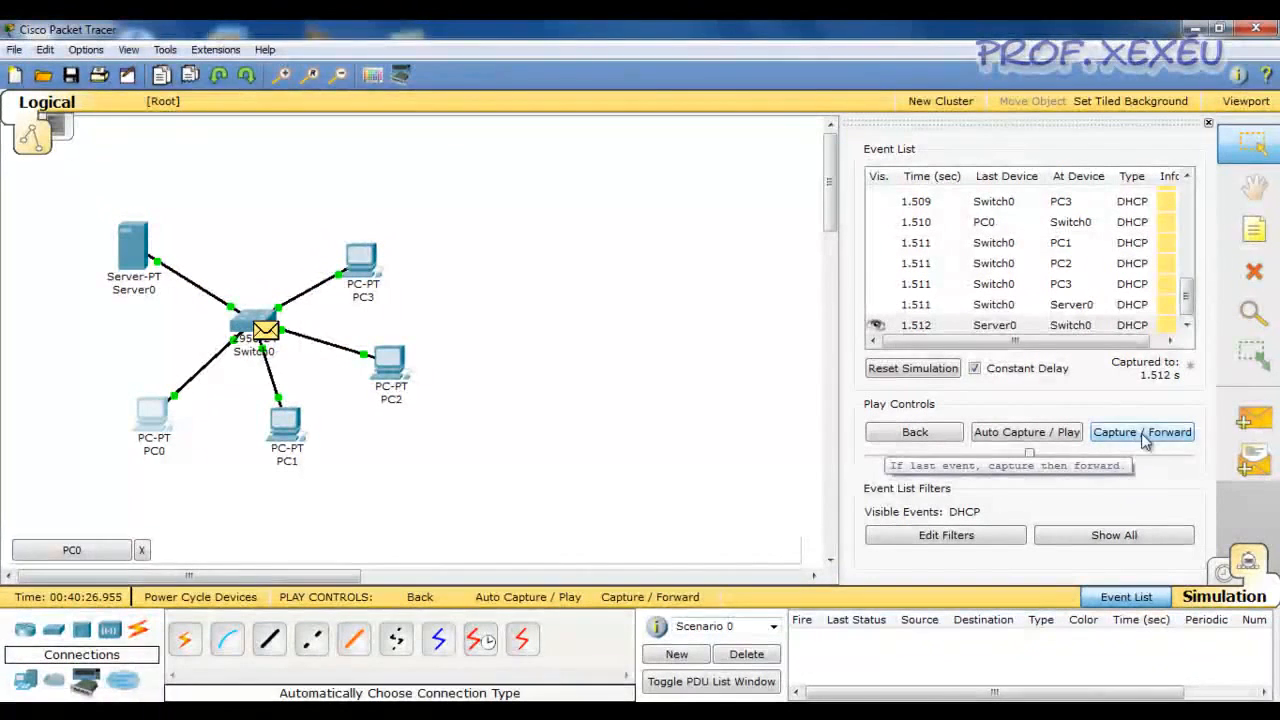
pyautogui.click(1145, 437)
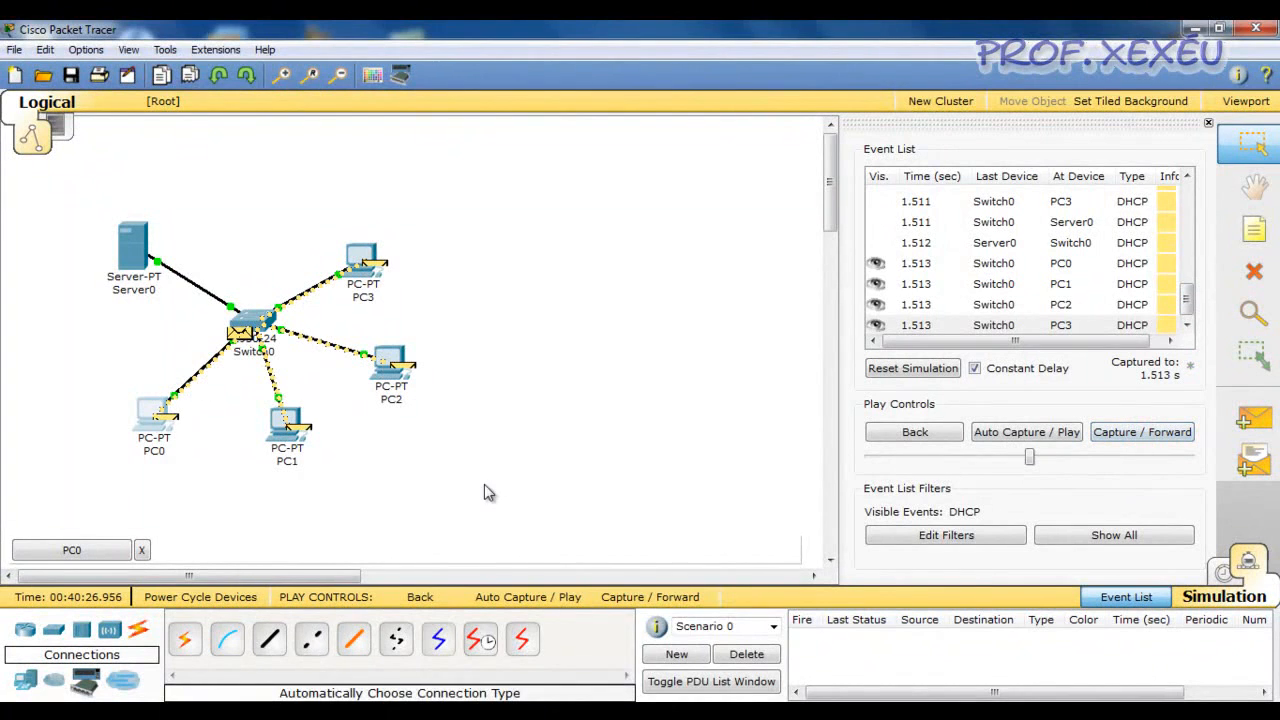
# Check the DHCP request status in PC0's IP configuration and close PC0's window
pyautogui.click(516, 712)
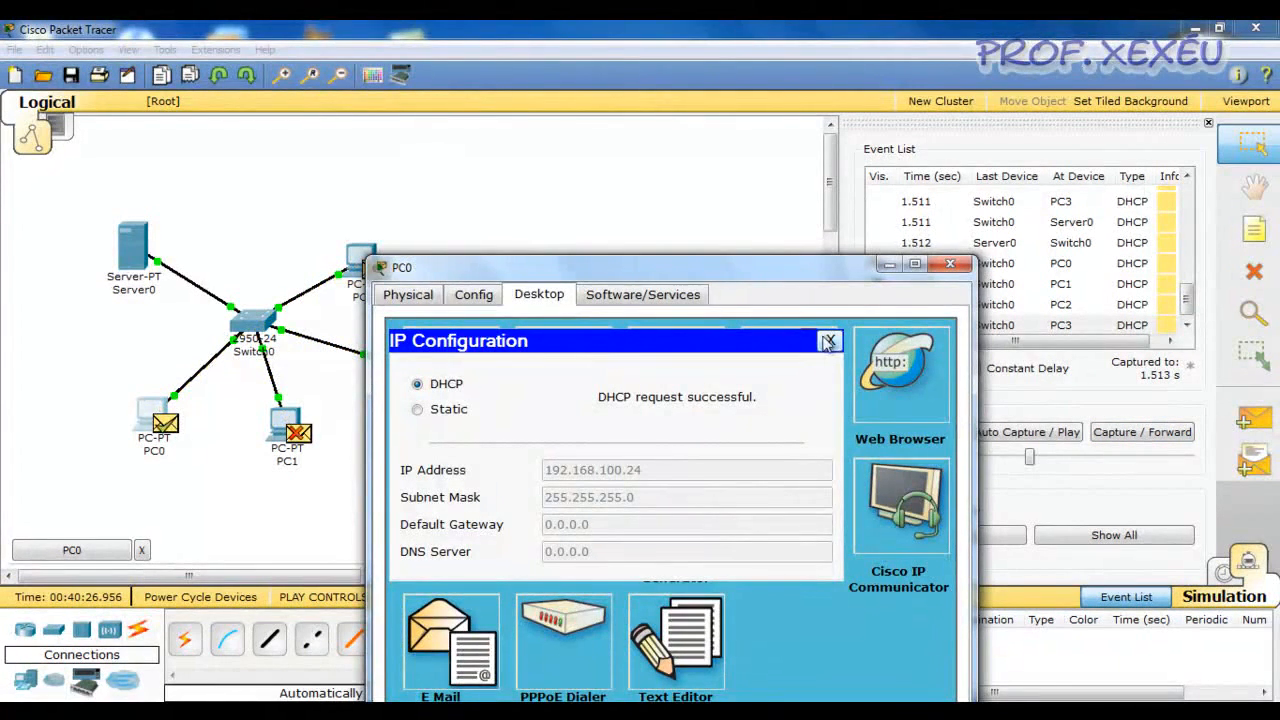
pyautogui.click(830, 342)
pyautogui.click(950, 264)
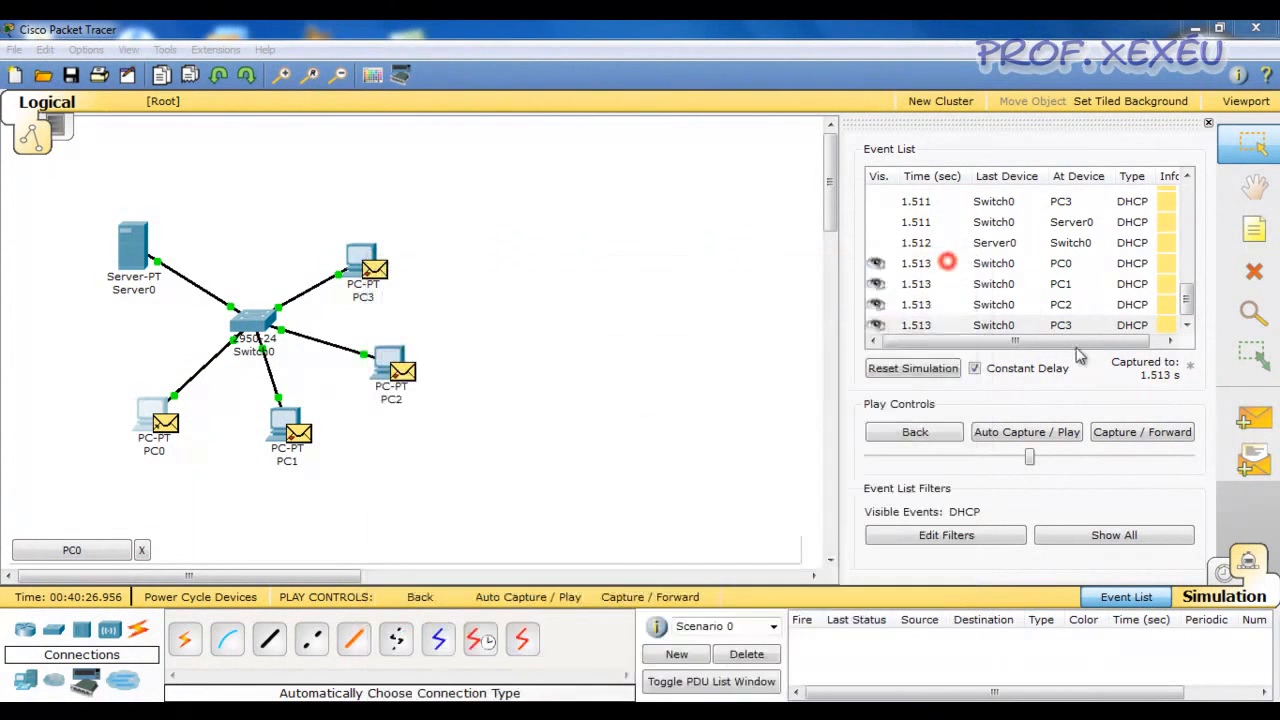
# Advance the simulation past the last DHCP event and return to Realtime mode
pyautogui.click(1150, 438)
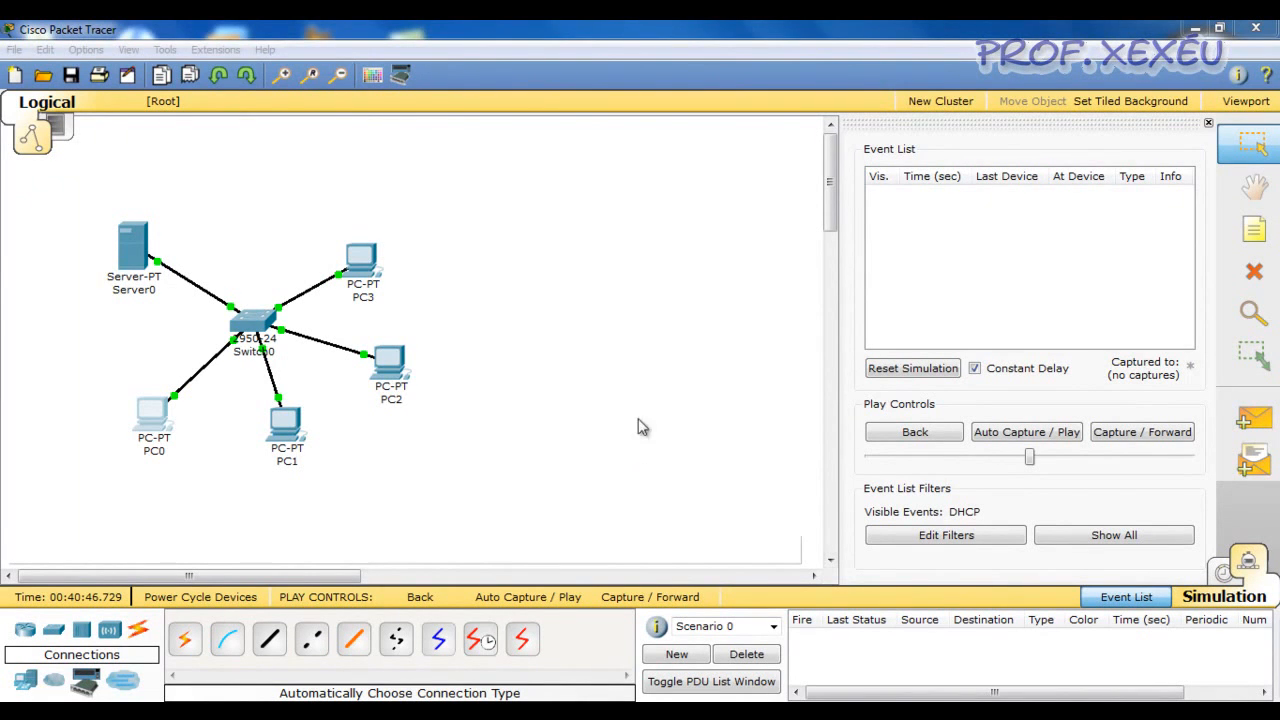
pyautogui.click(1225, 572)
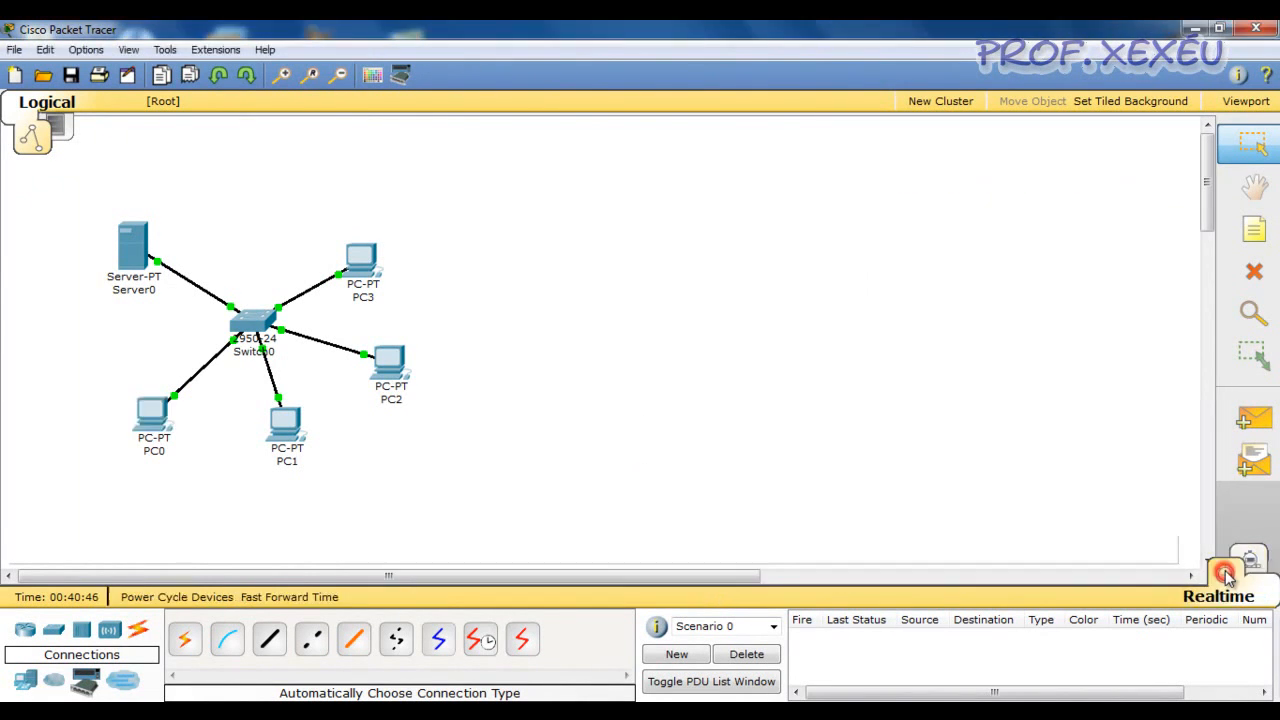